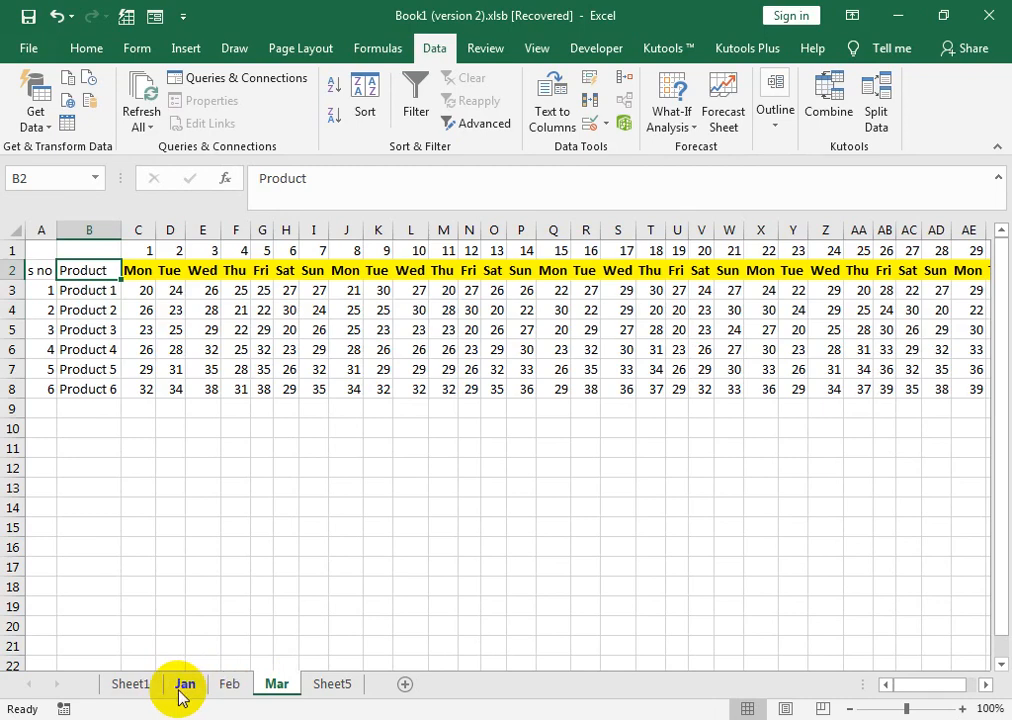
- Look through the Jan, Feb and Mar product sheets and open Sheet5
left_click(185, 690)
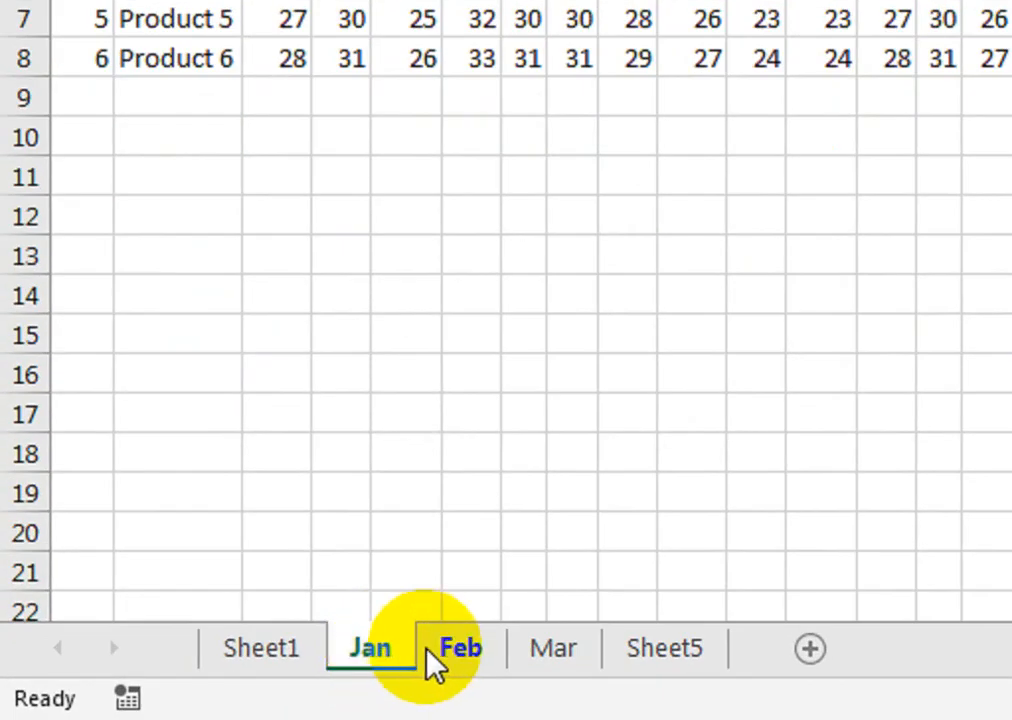
left_click(436, 660)
left_click(545, 666)
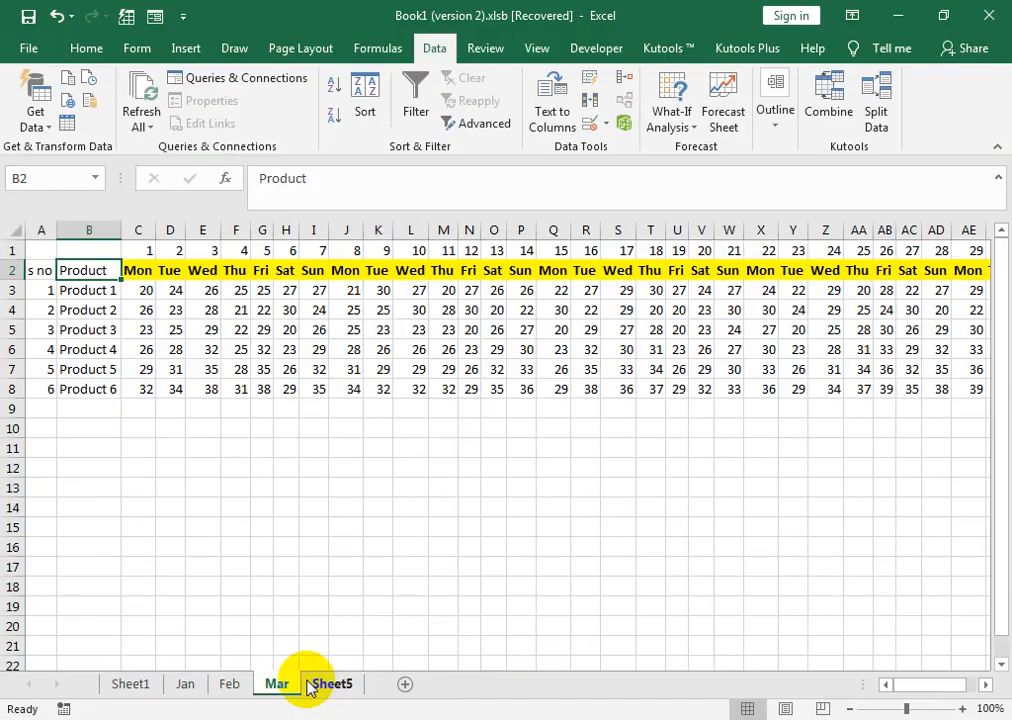
left_click(330, 684)
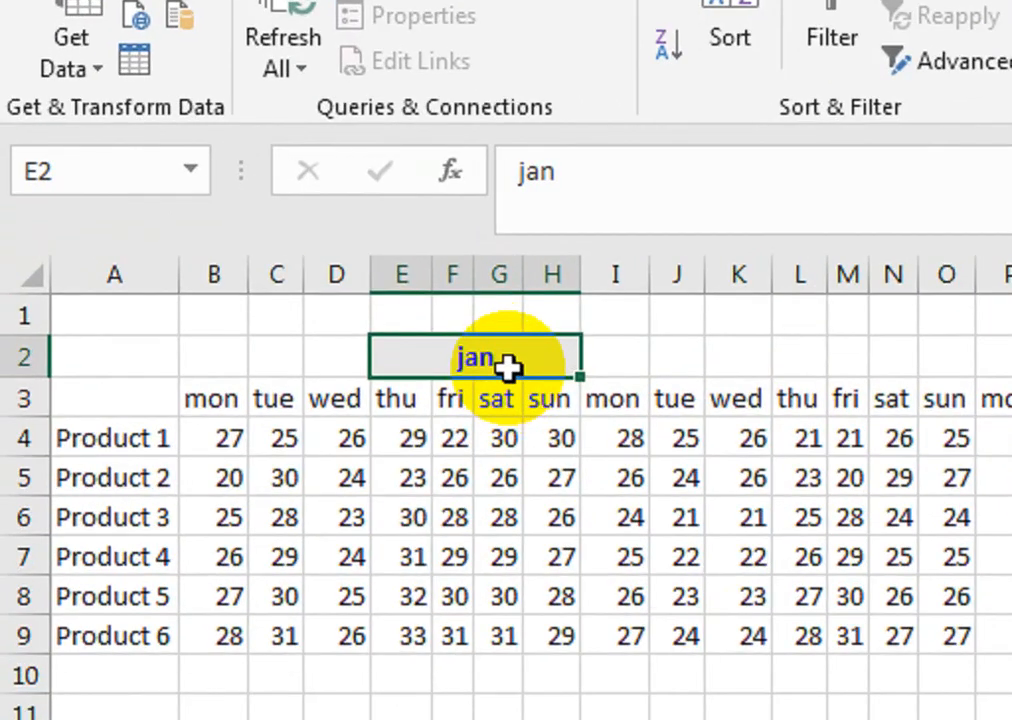
- Change the month in the merged cell E2 to Feb
type("f")
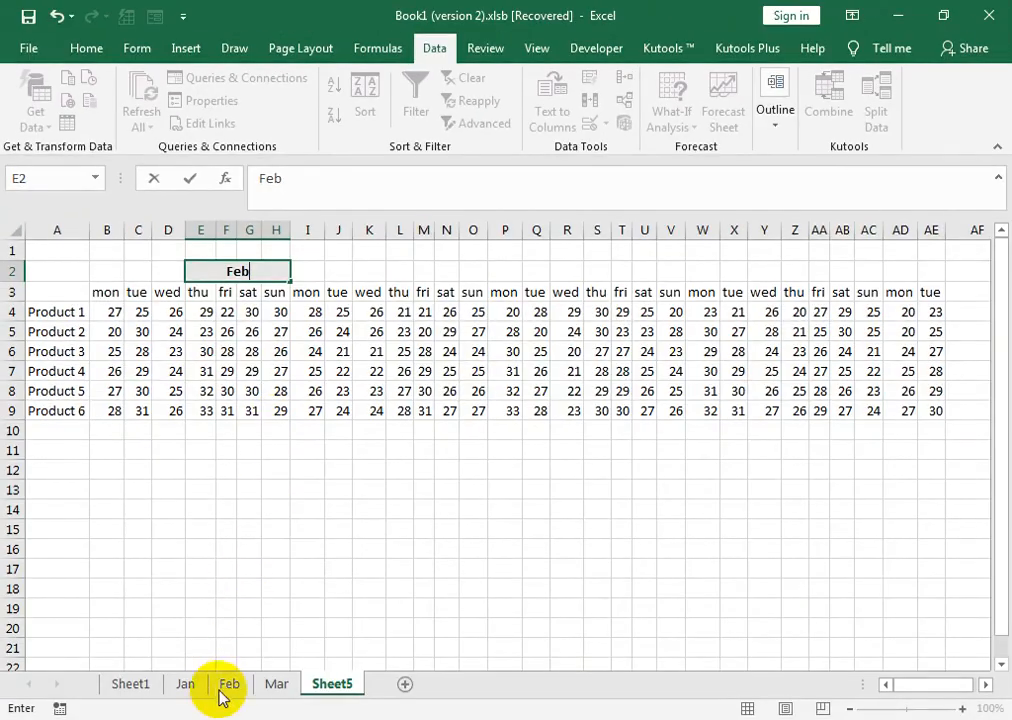
double_click(252, 271)
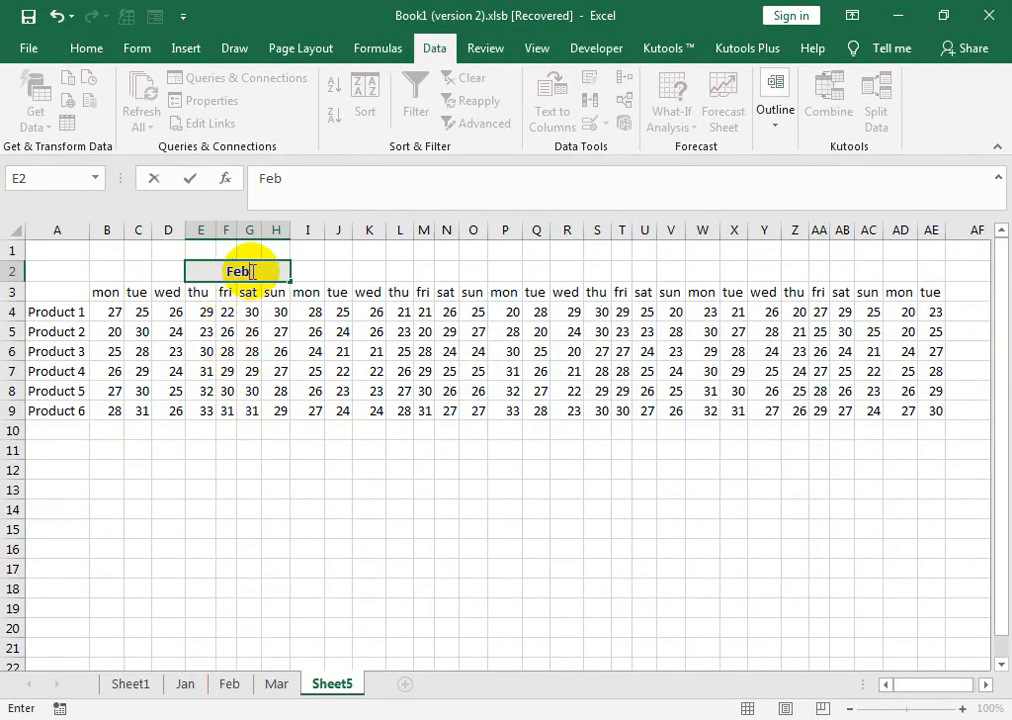
key("Return")
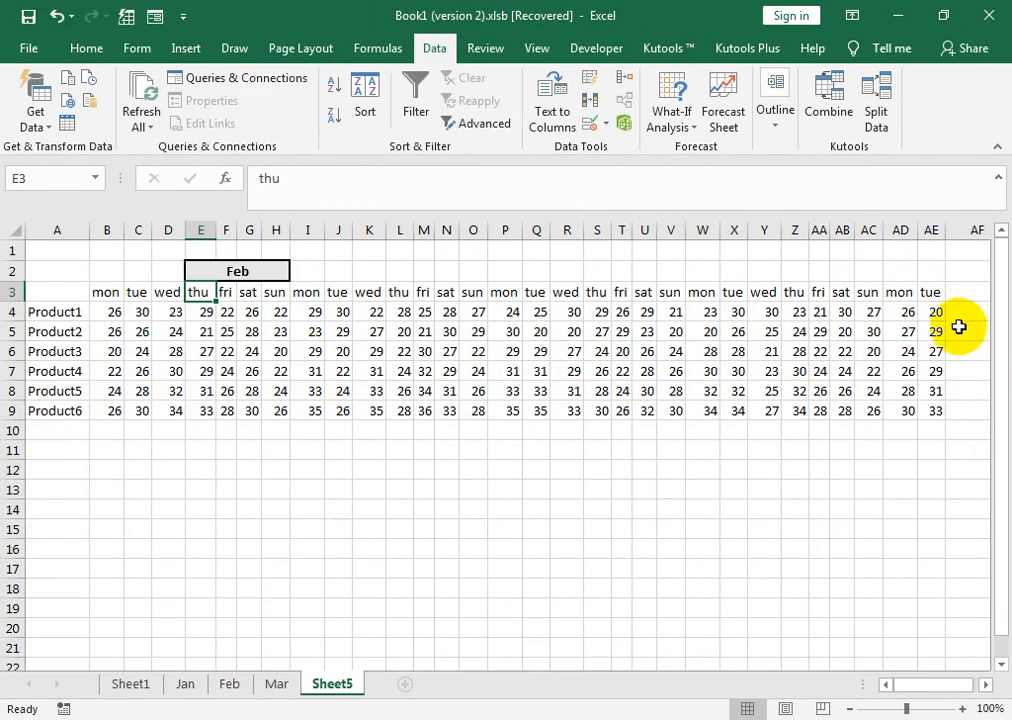
- Total each product's daily values in AF4:AF9, using =SUM(B4:AE4) for the first product and filling it down
left_click_drag(963, 298, 890, 318)
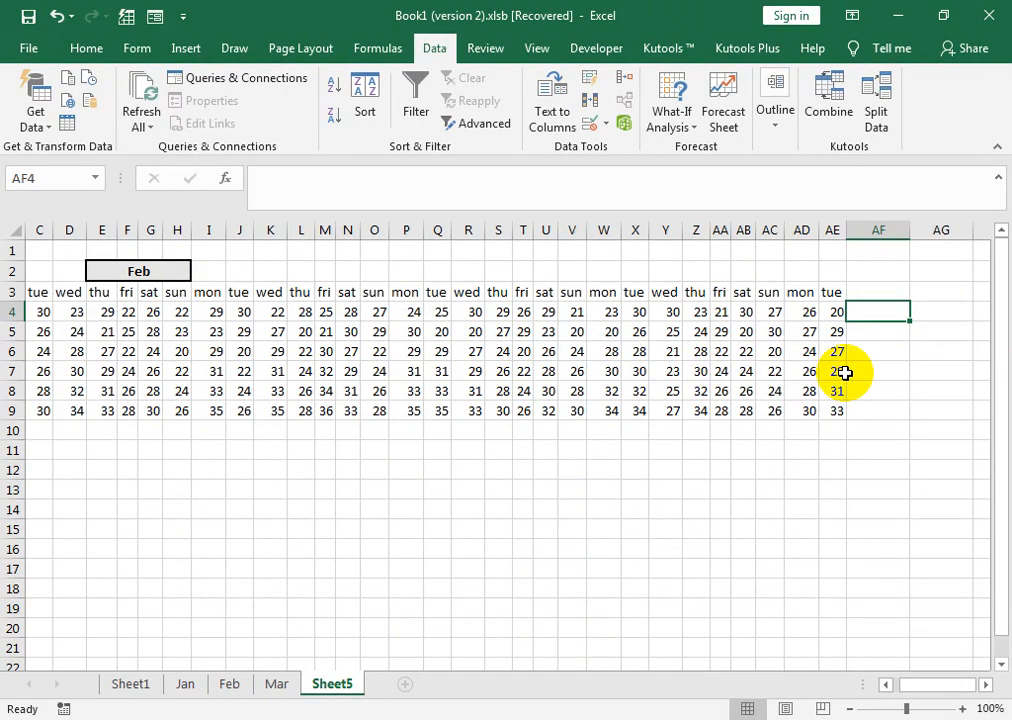
key("alt")
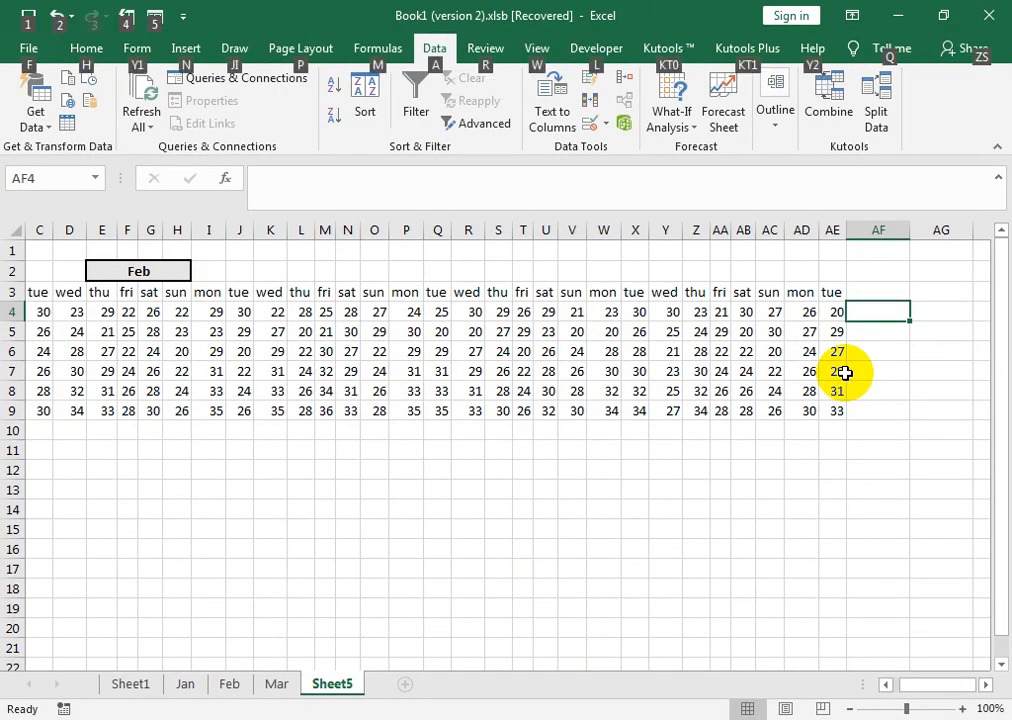
key("alt+=")
key("Return")
key("Up")
key("shift+Down")
key("shift+Down")
key("shift+Down")
key("shift+Down")
key("shift+Down")
key("ctrl+d")
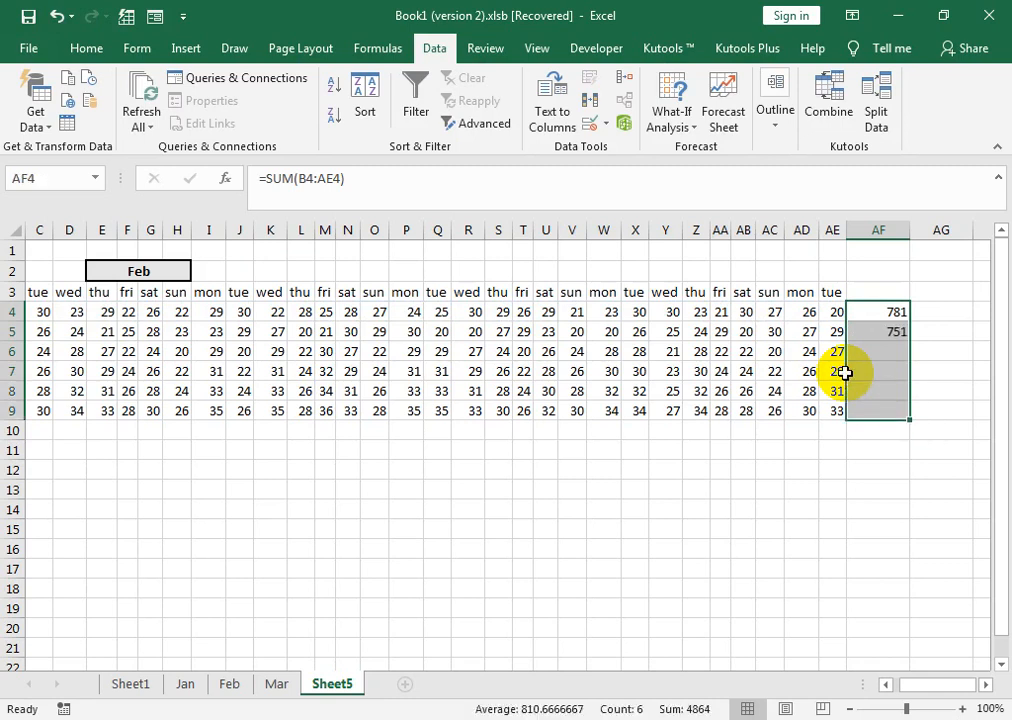
- Enter the column headings total in AF3 and Max in AG3
key("Up")
key("Up")
key("Down")
type("t")
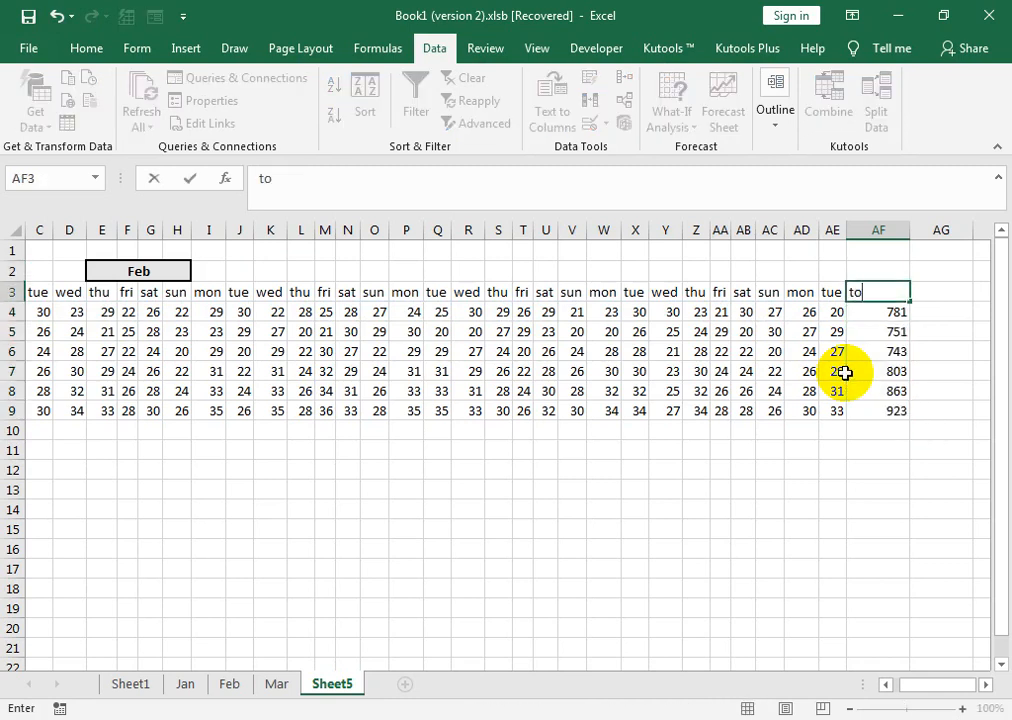
type("otal")
key("Tab")
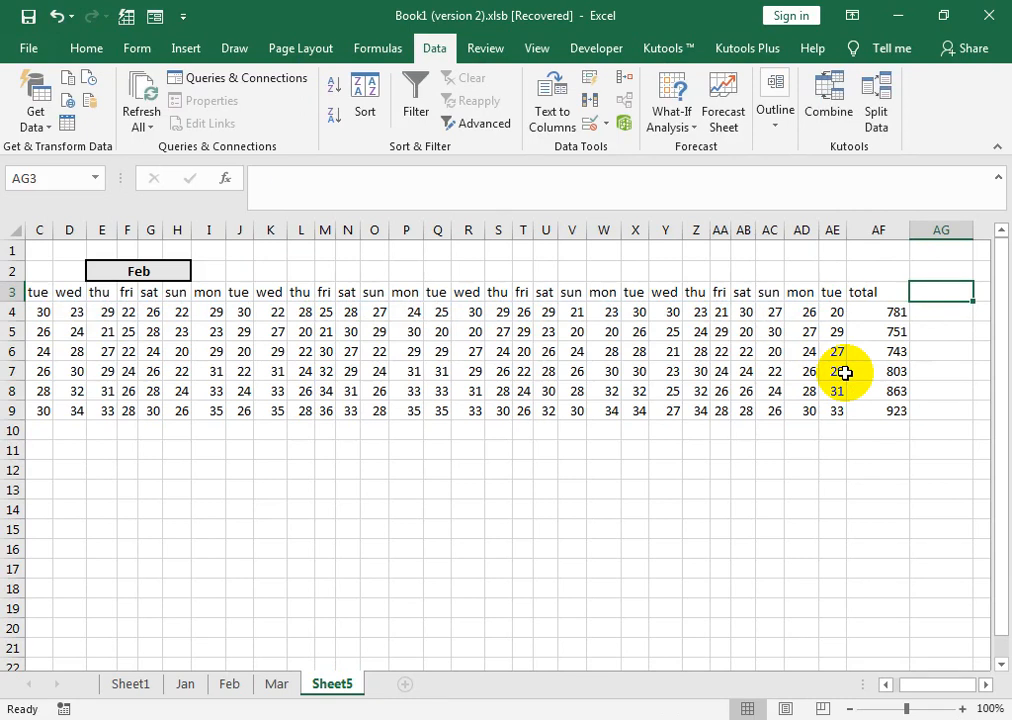
type("M")
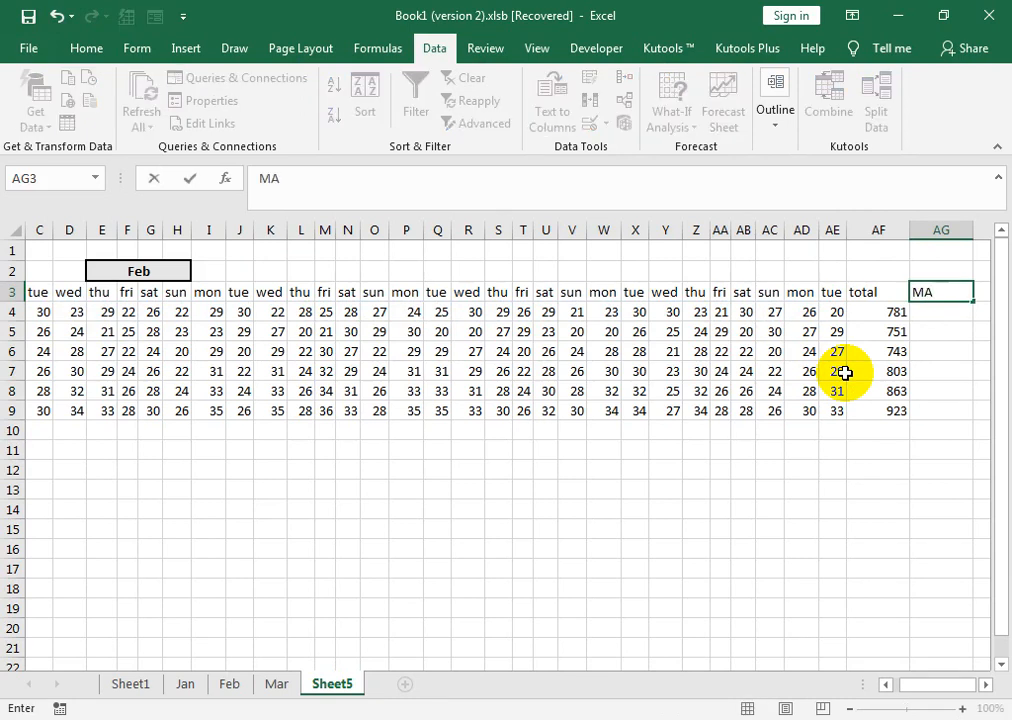
type("ax")
key("Return")
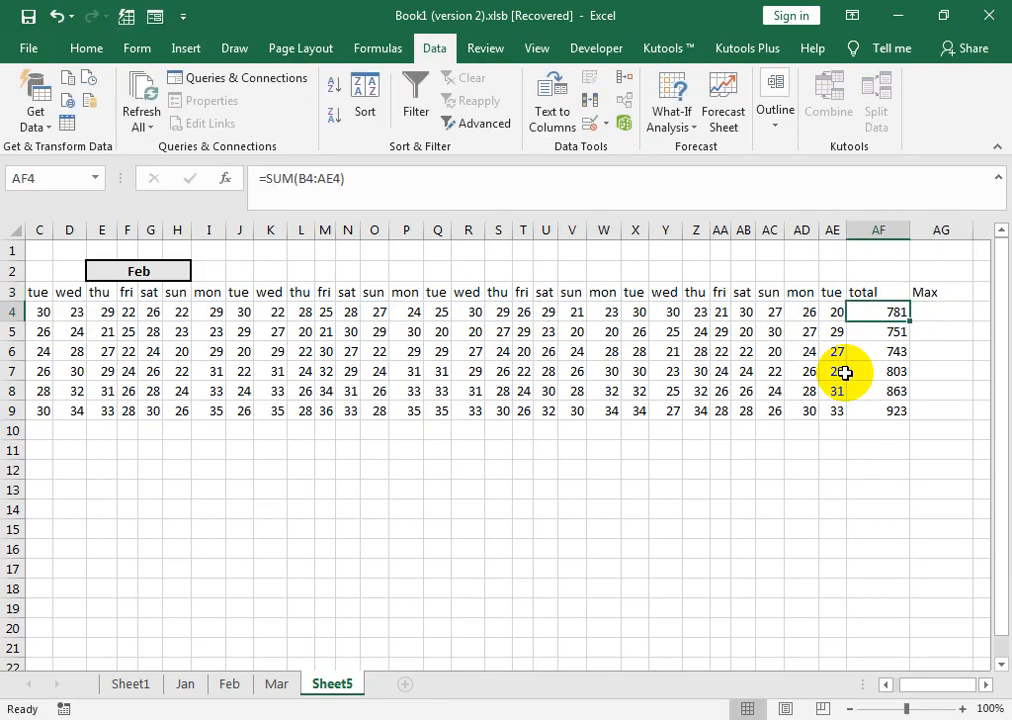
- Calculate Product1's highest daily value in AG4 with =MAX(B4:AE4)
left_click(937, 307)
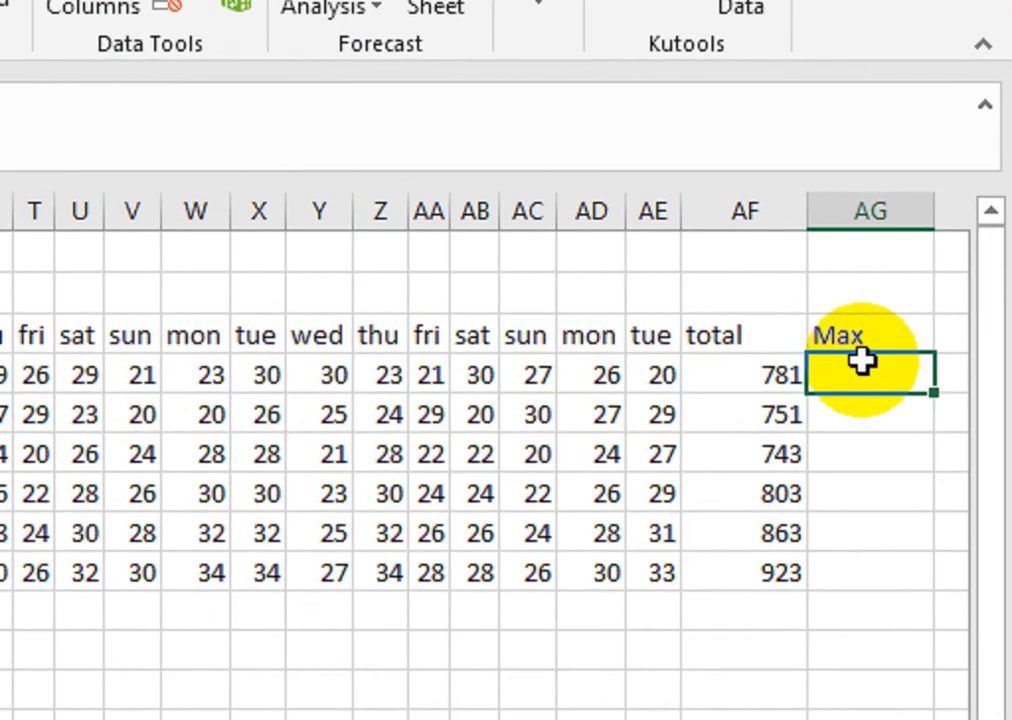
type("=max(")
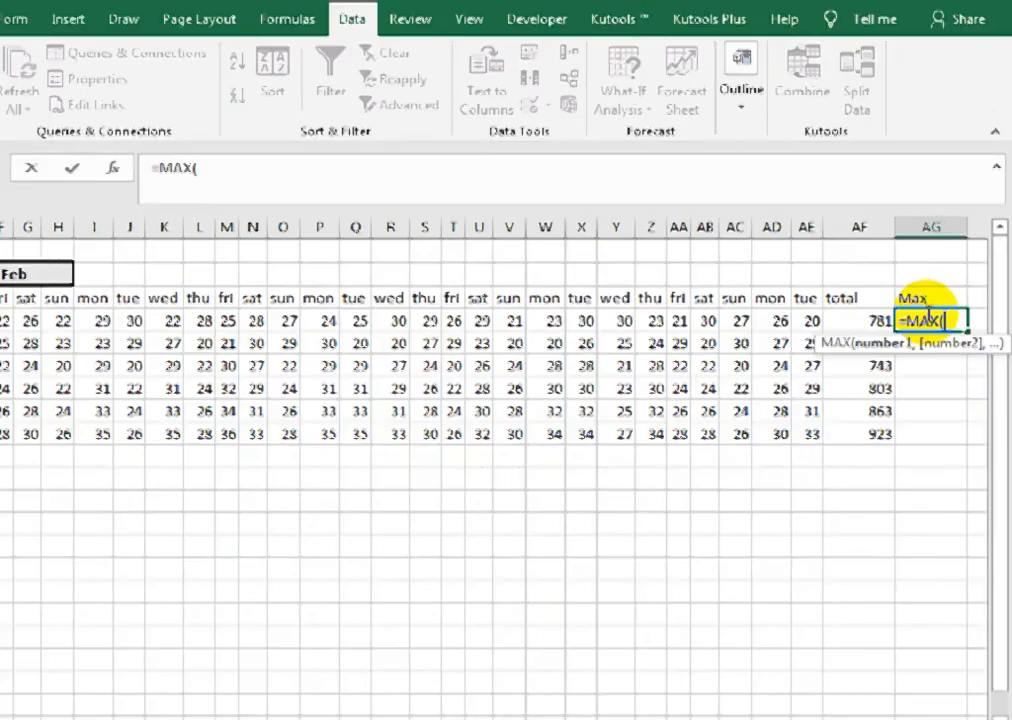
key("Left")
key("Left")
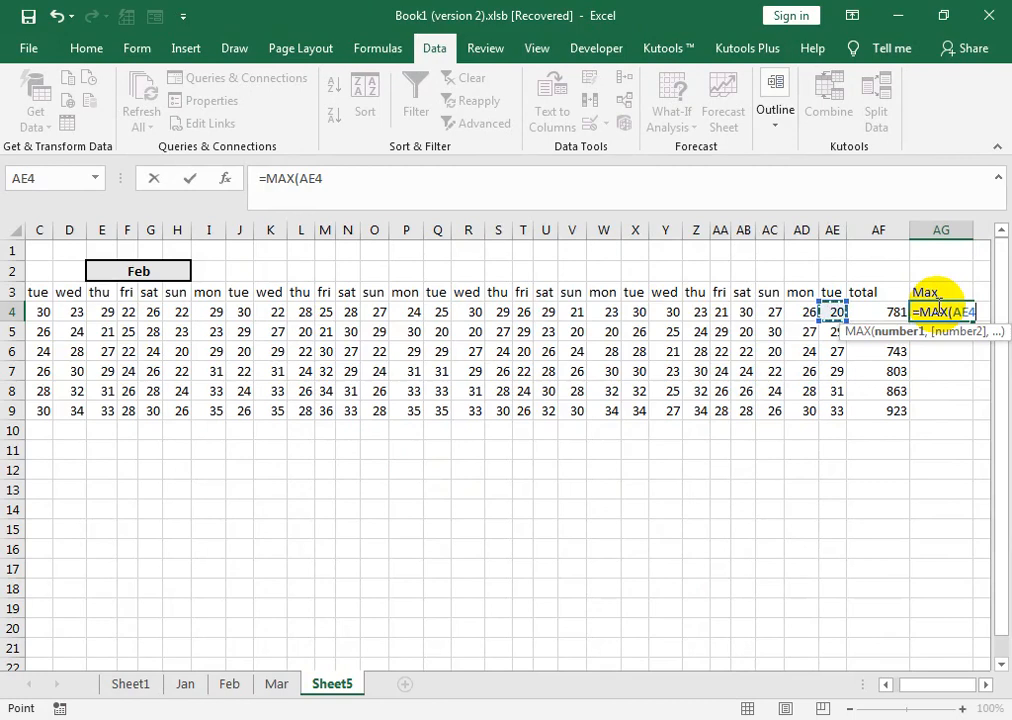
key("ctrl+shift+Left")
key("shift+Right")
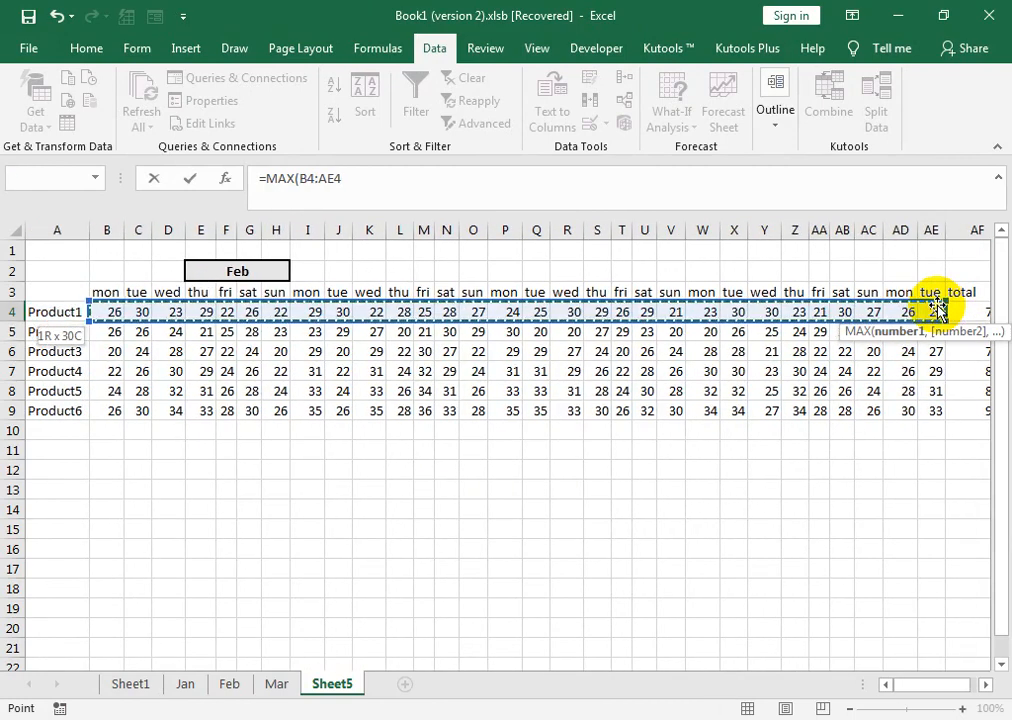
key("Return")
key("Up")
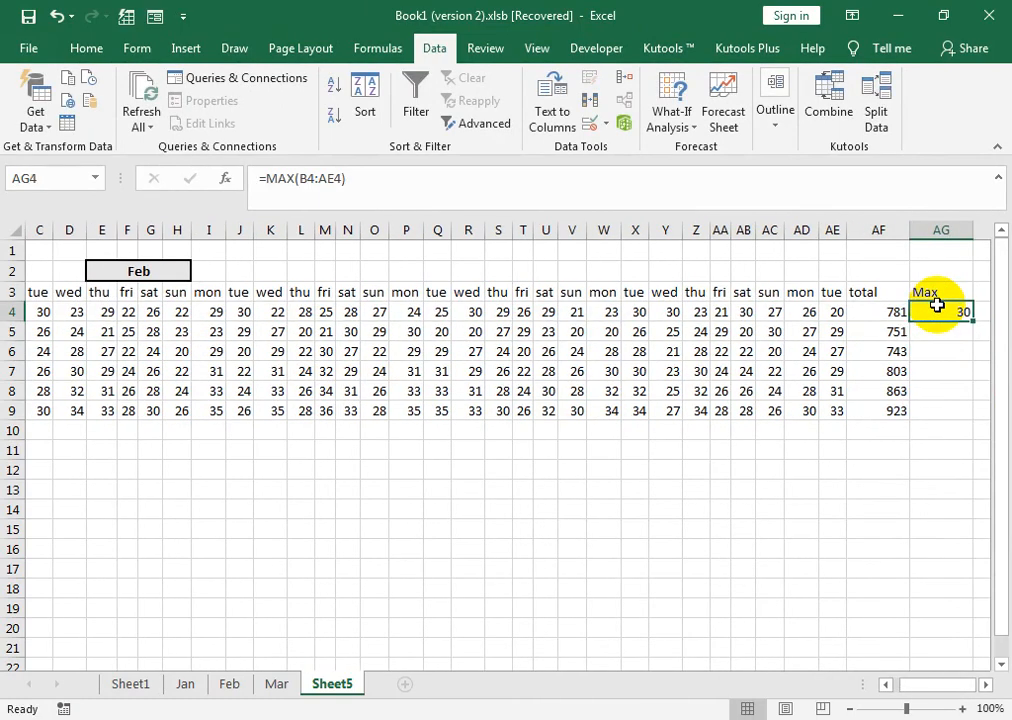
- Fill the MAX formula from AG4 down to AG9 for the remaining products
key("shift+Down")
key("shift+Down")
key("shift+Down")
key("shift+Down")
key("shift+Down")
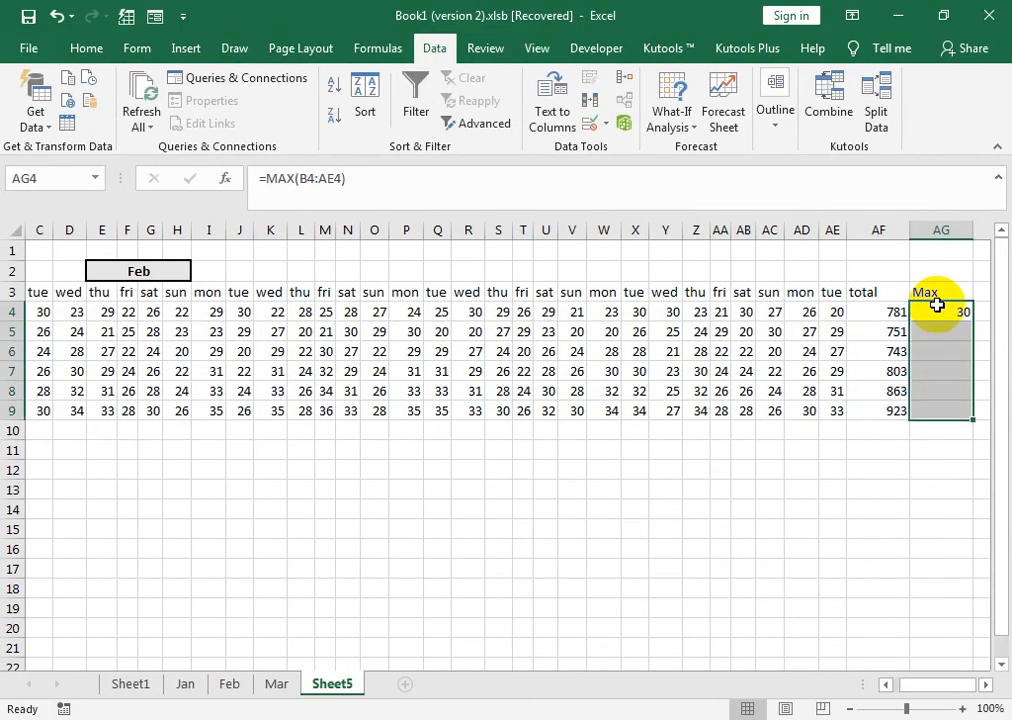
key("ctrl+d")
- Enter the heading Min in AH3, beside the Max column
key("Right")
key("Up")
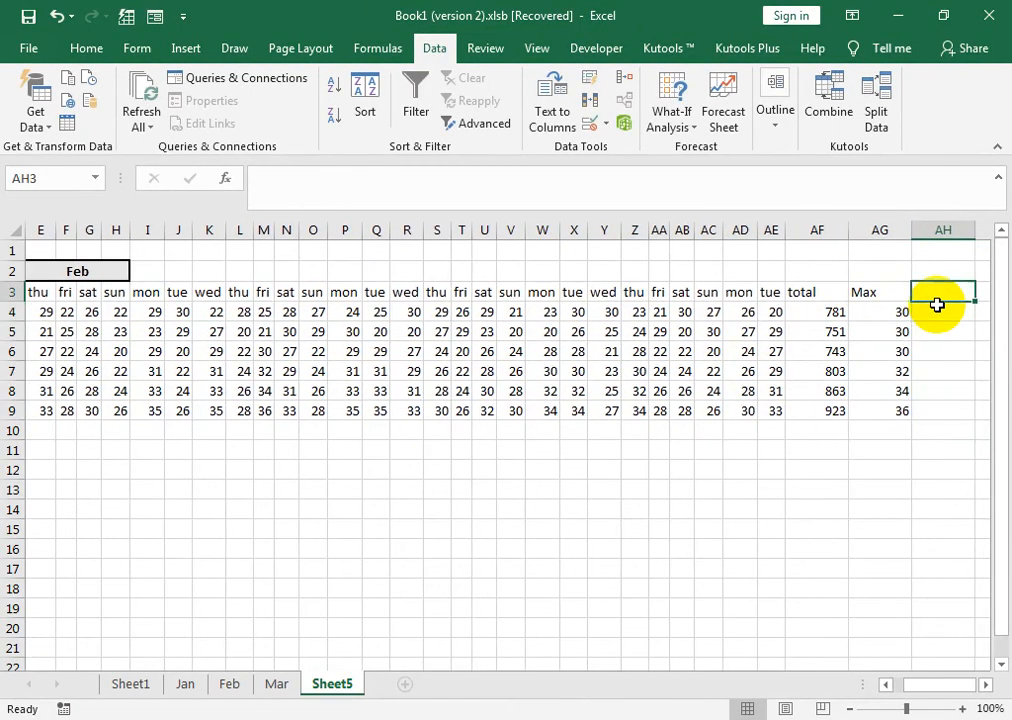
type("Min")
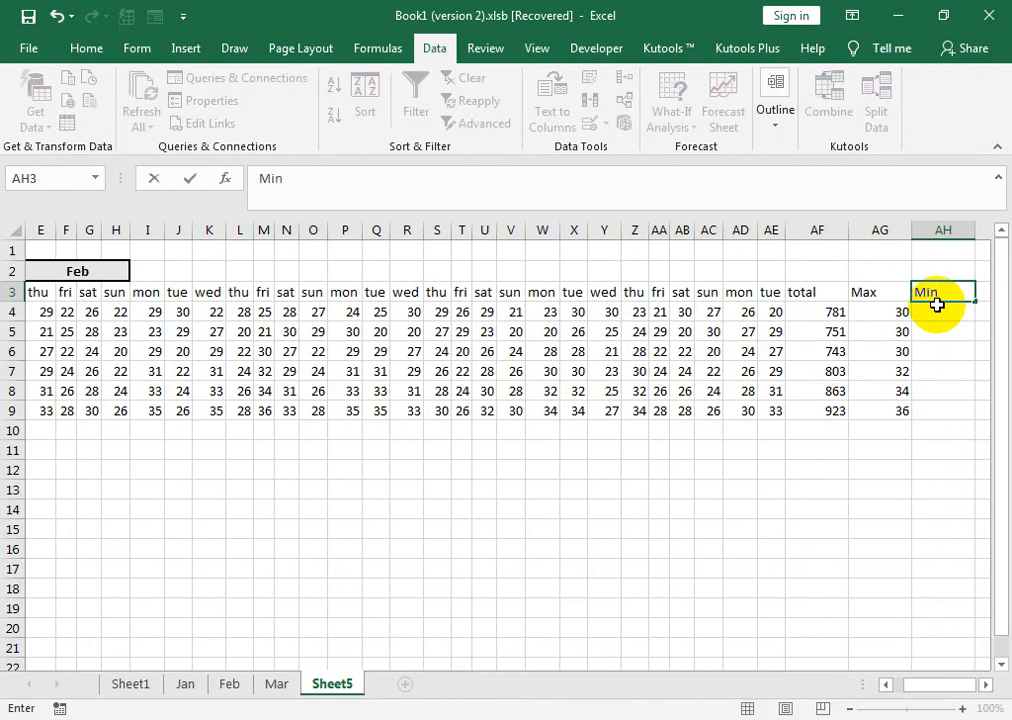
key("Return")
key("Up")
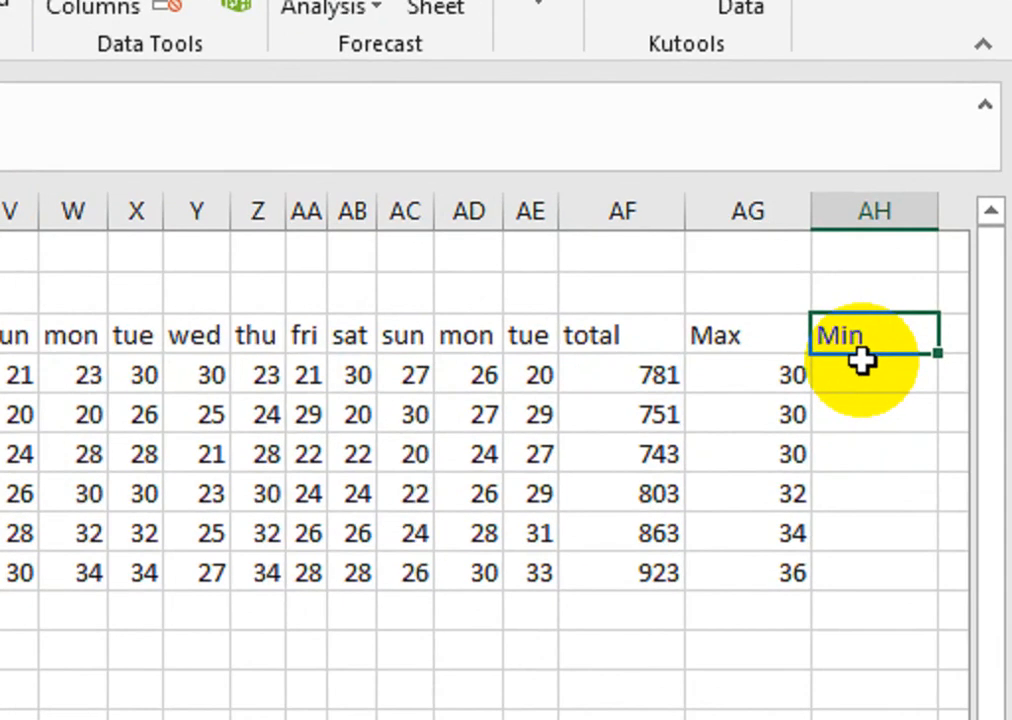
type("=min")
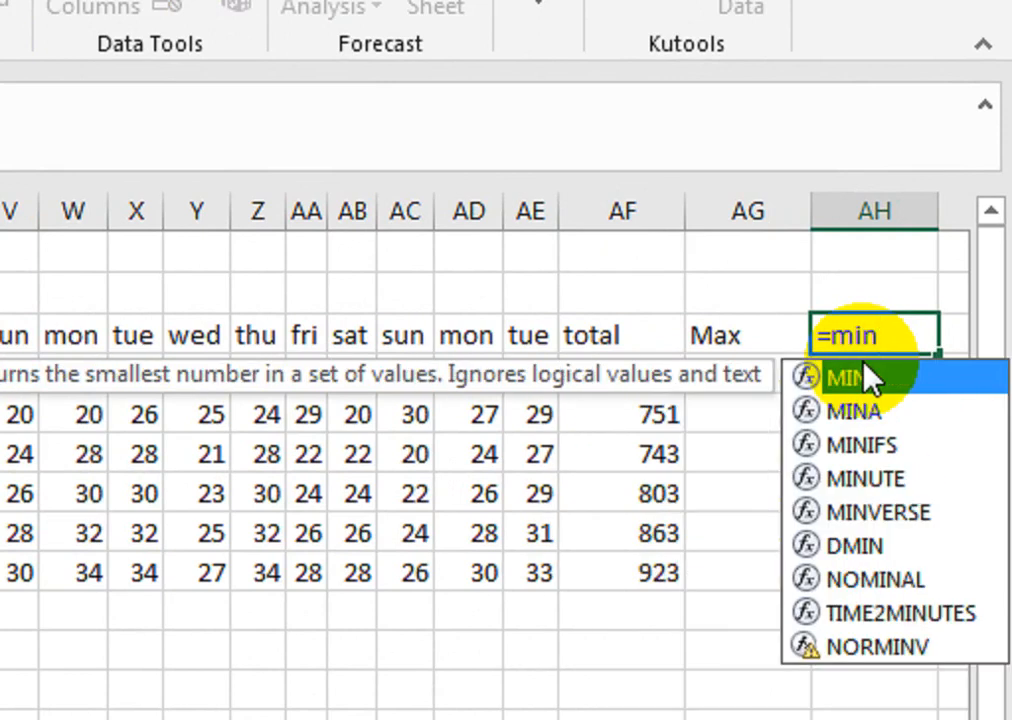
double_click(866, 378)
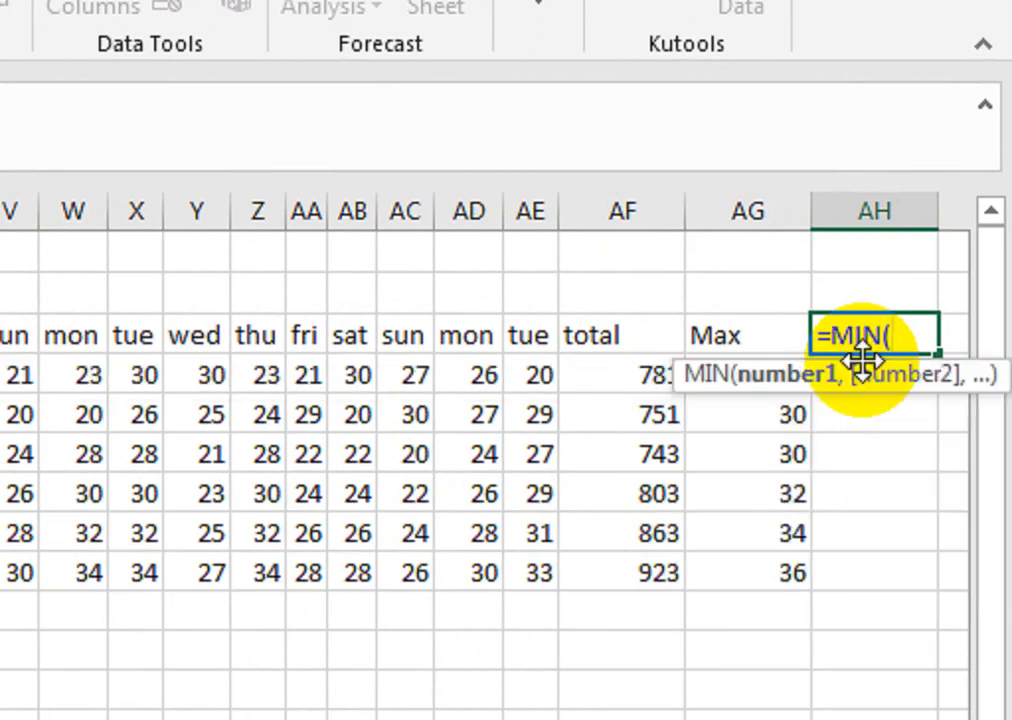
key("Left")
key("BackSpace")
key("BackSpace")
key("BackSpace")
key("BackSpace")
key("BackSpace")
key("BackSpace")
key("BackSpace")
key("BackSpace")
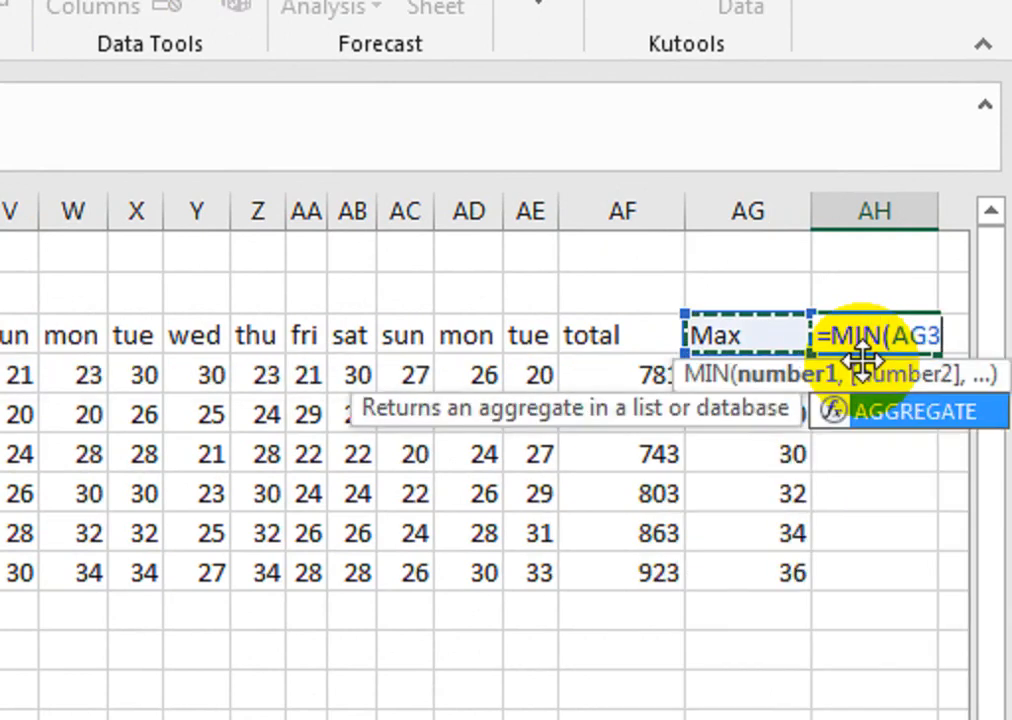
key("Escape")
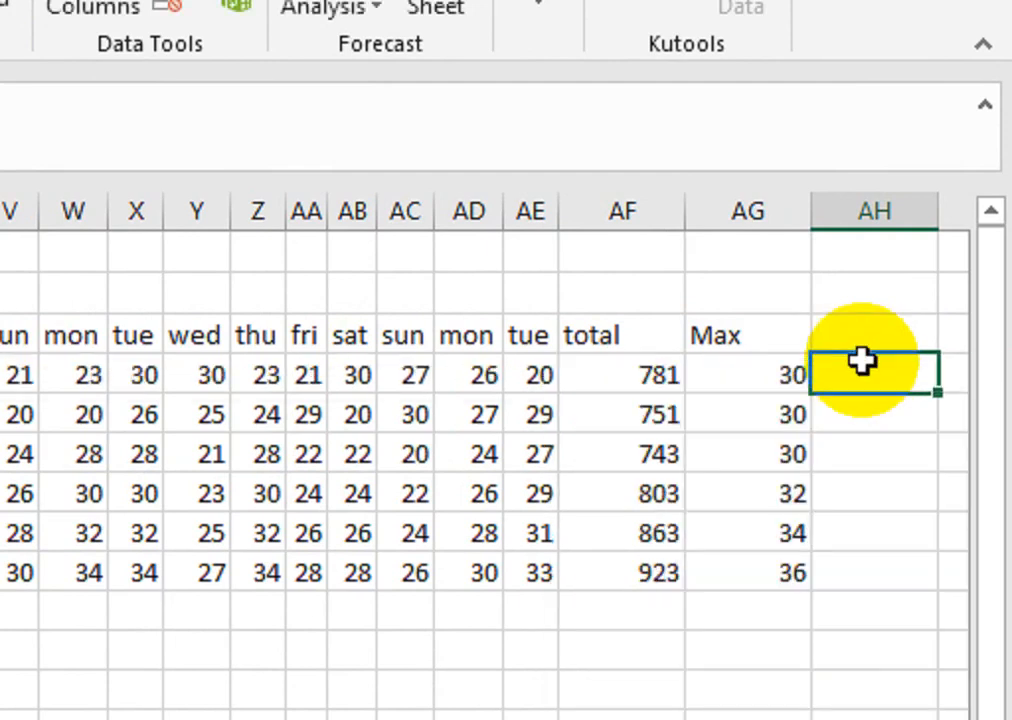
- Enter the heading Min again in AH3 and calculate Product1's lowest daily value in AH4 with =MIN(B4:AE4)
type("Min")
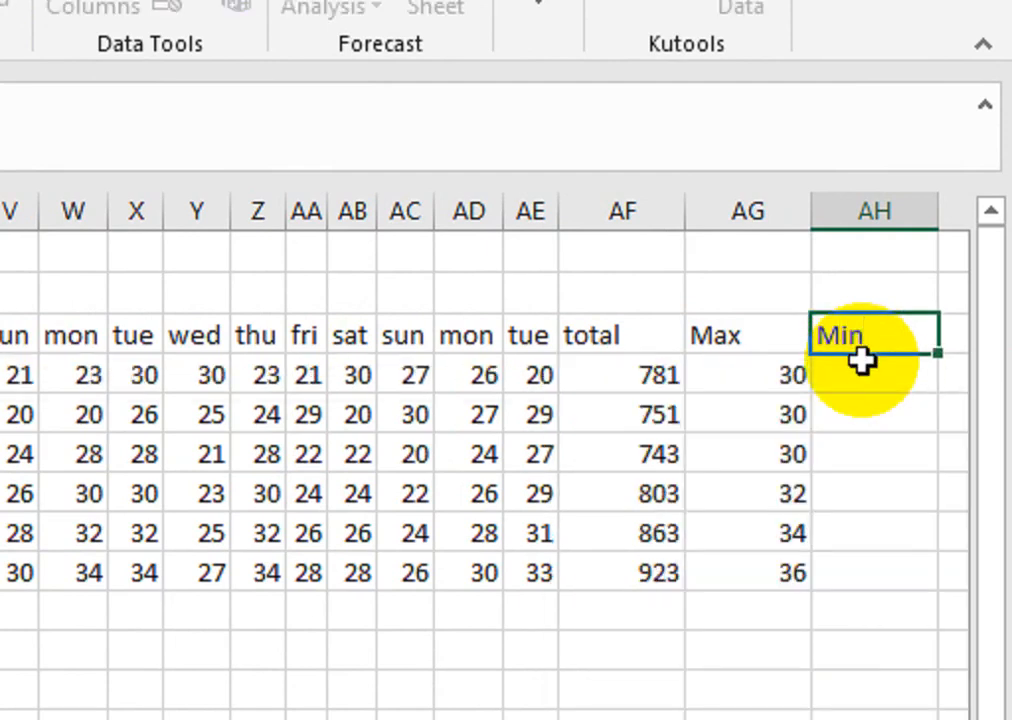
key("Return")
type("=min(")
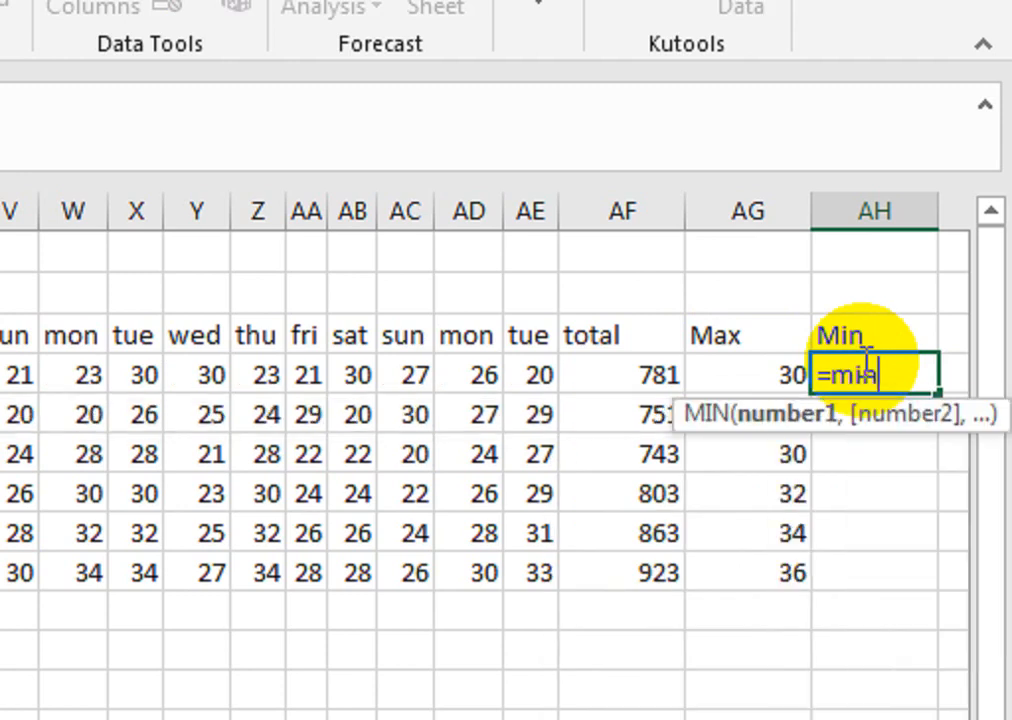
key("Left")
key("Left")
key("Left")
key("Left")
key("Right")
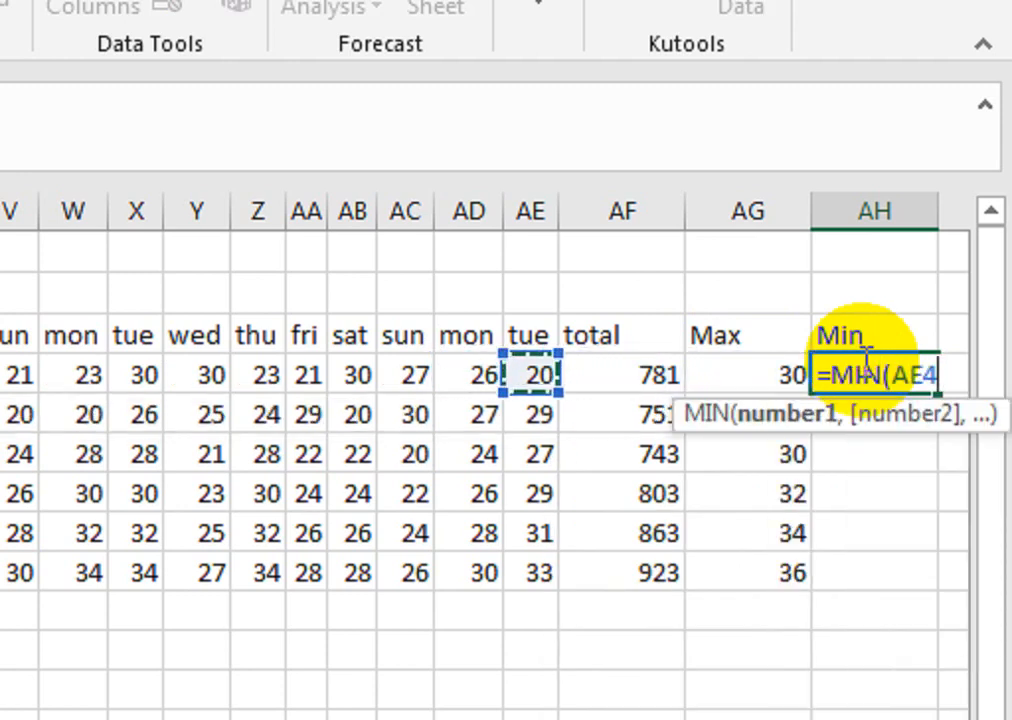
key("ctrl+shift+Left")
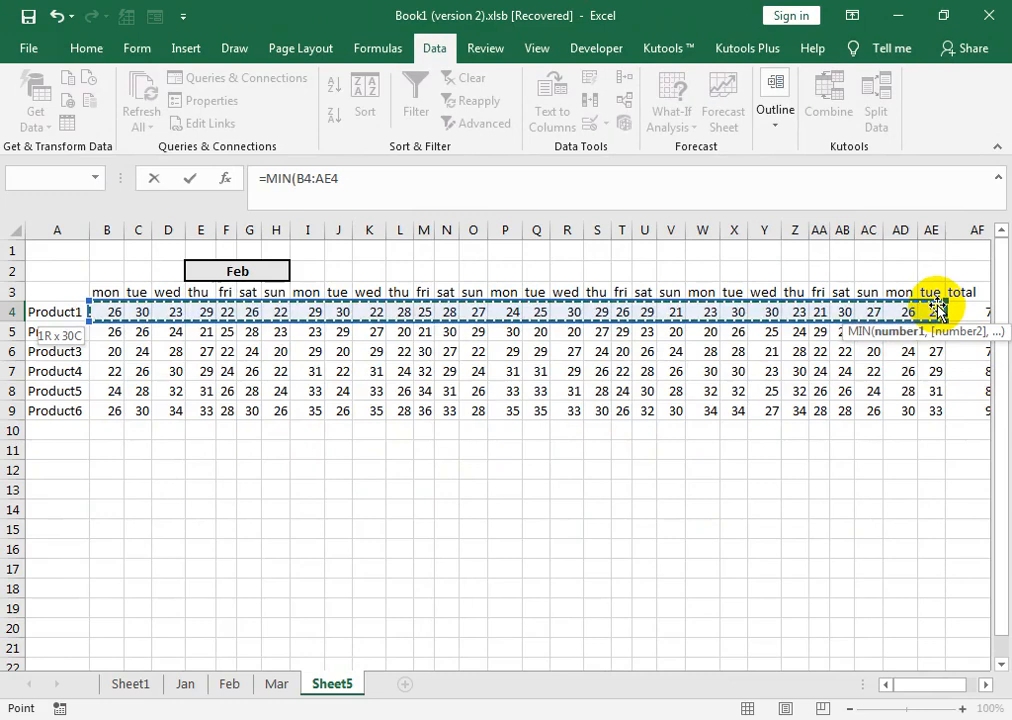
key("Return")
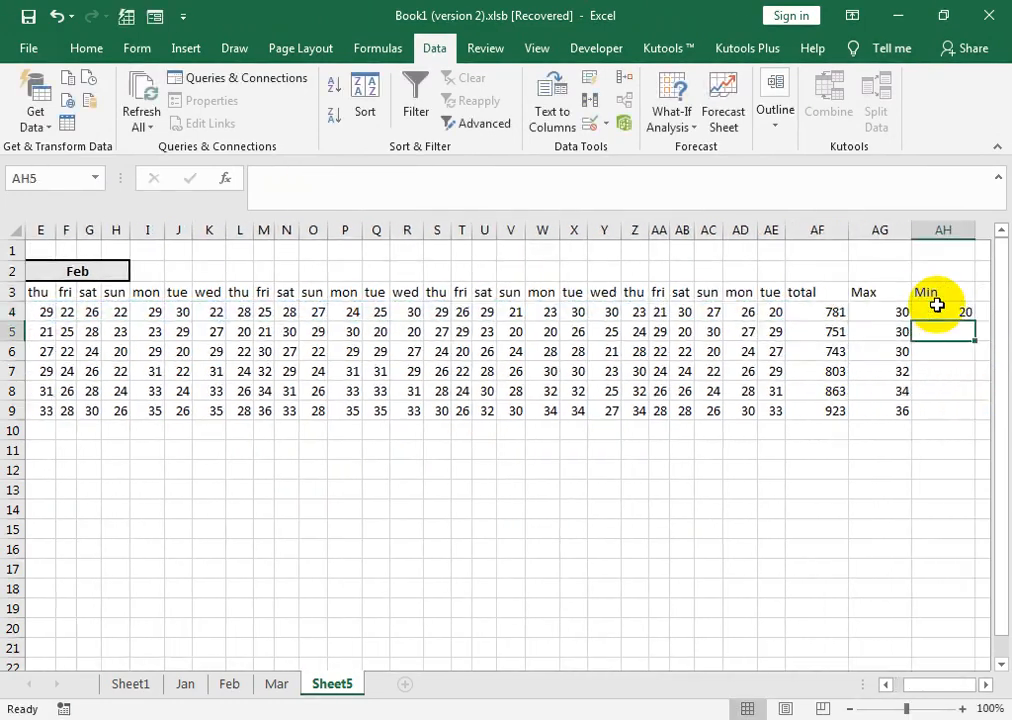
- Fill the MIN formula from AH4 down to AH9 for the remaining products
key("Up")
key("shift+Down")
key("shift+Down")
key("shift+Down")
key("shift+Down")
key("shift+Down")
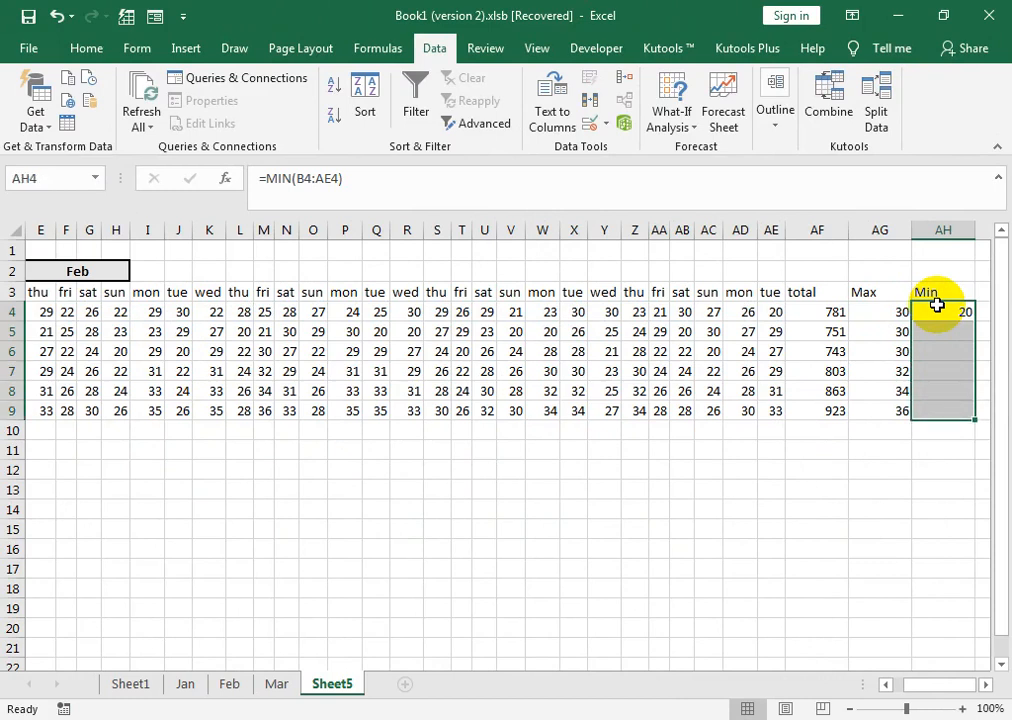
key("ctrl+d")
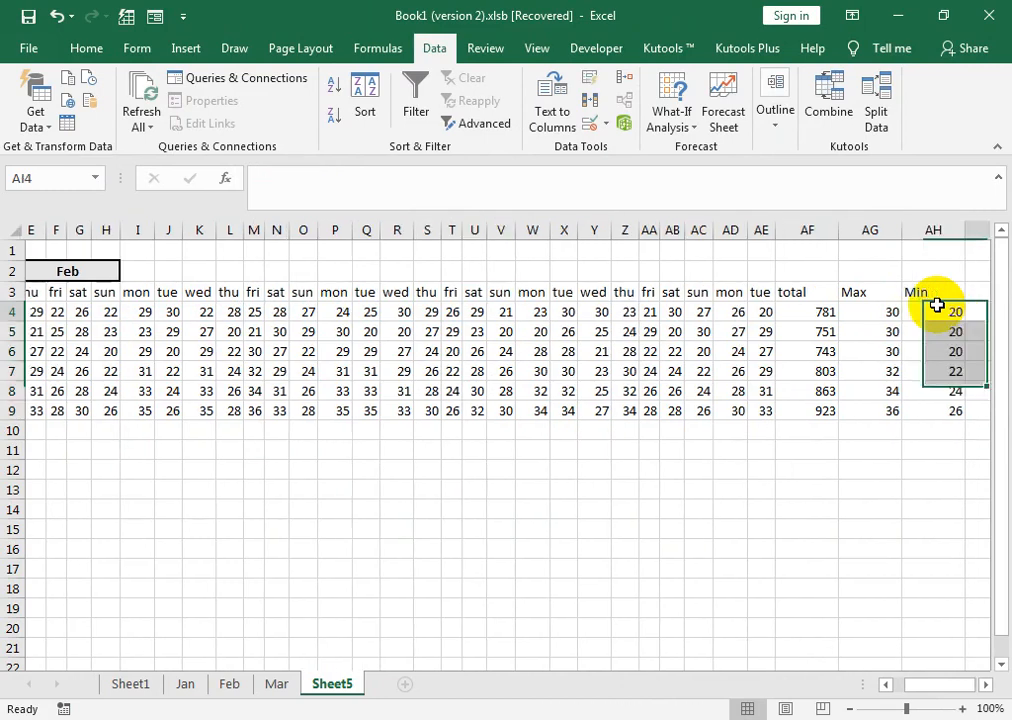
- Enter the heading Average in AI3, beside the Min column
key("Up")
key("Right")
type("aV")
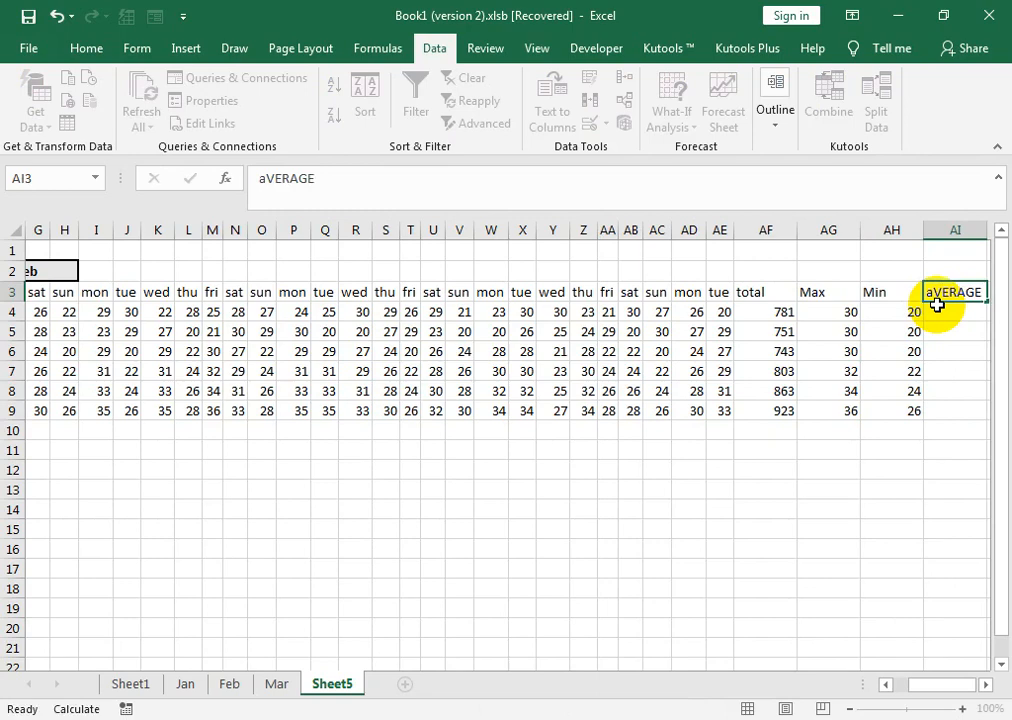
key("Return")
- Calculate the first product's average daily value in AI4 with =AVERAGE(B4:AE4)
type("=")
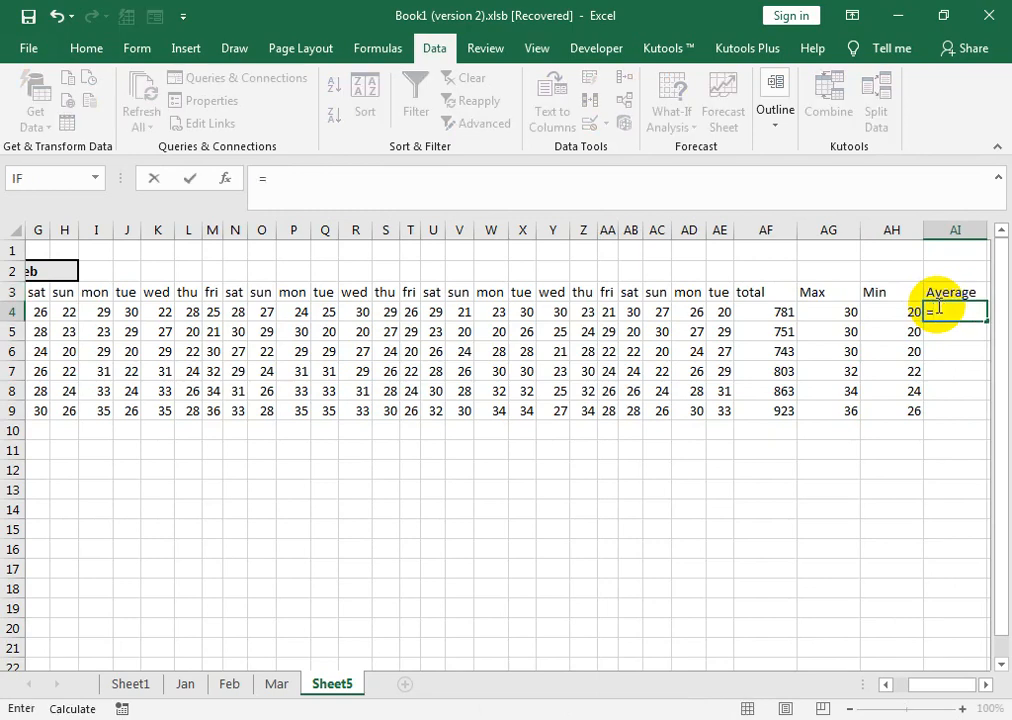
type("a")
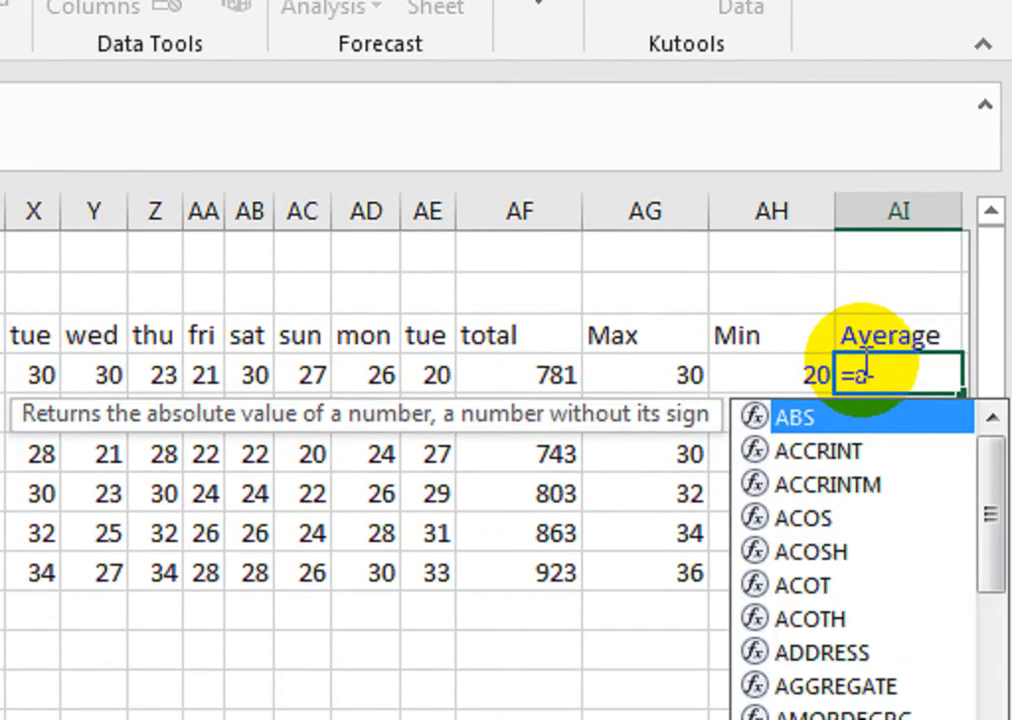
type("v")
key("Down")
key("Tab")
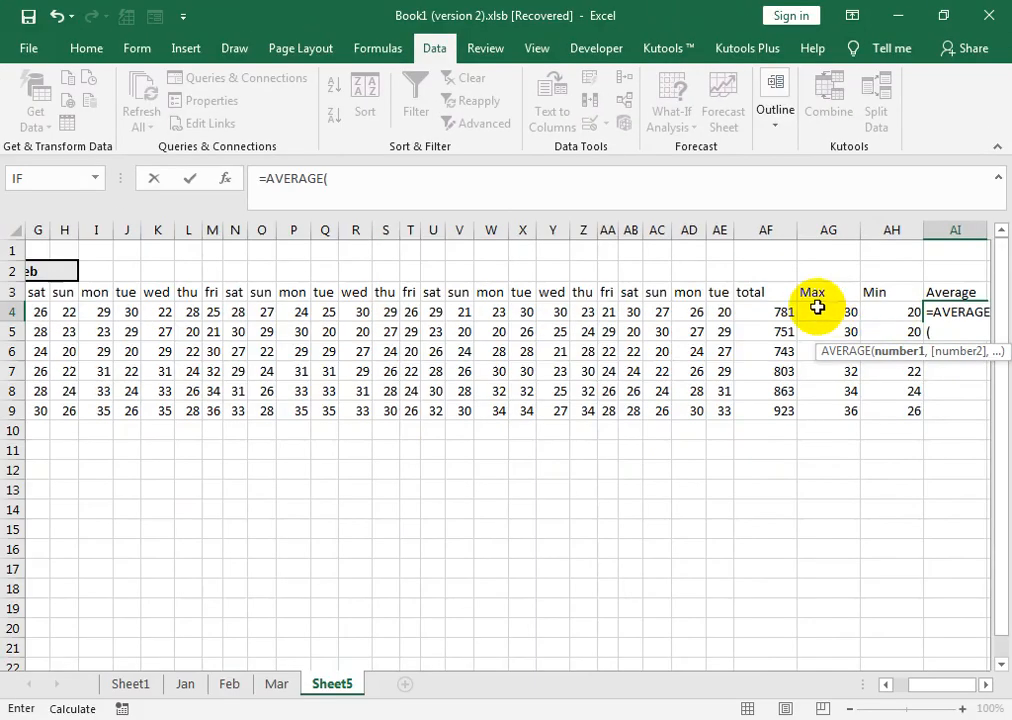
key("ctrl+shift+Left")
key("shift+Right")
key("Return")
- Fill the AVERAGE formula from AI4 down to AI9 for the remaining products
key("Up")
key("shift+Down")
key("shift+Down")
key("shift+Down")
key("shift+Down")
key("shift+Down")
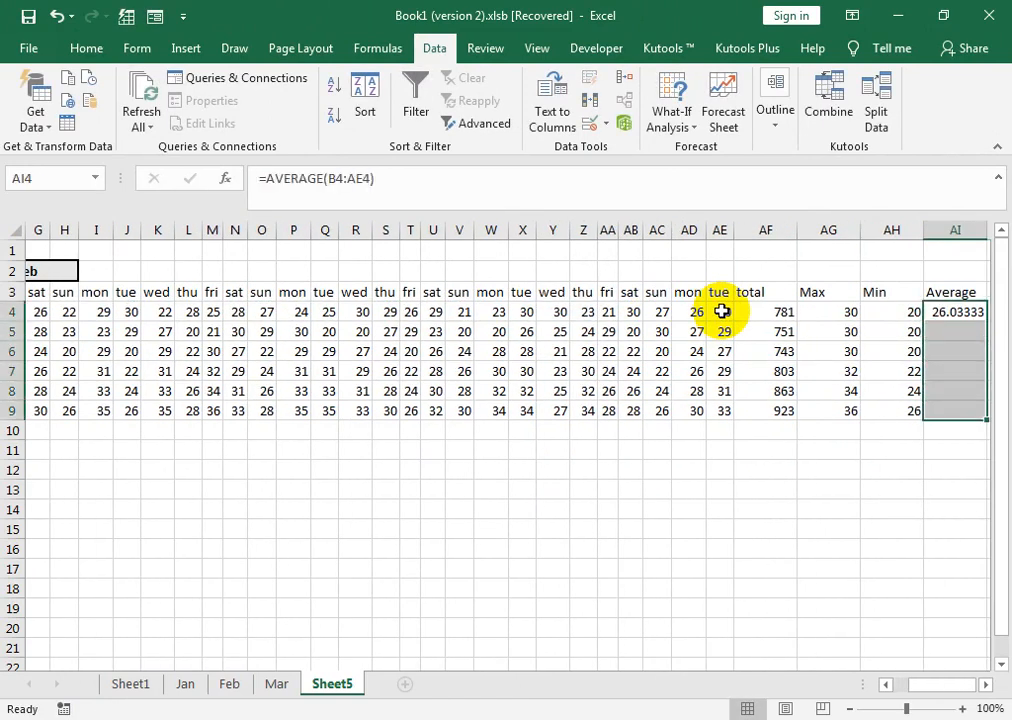
key("ctrl+d")
- Change the summary's month in the merged cell E2 to Jan and look over the Max column
left_click(36, 273)
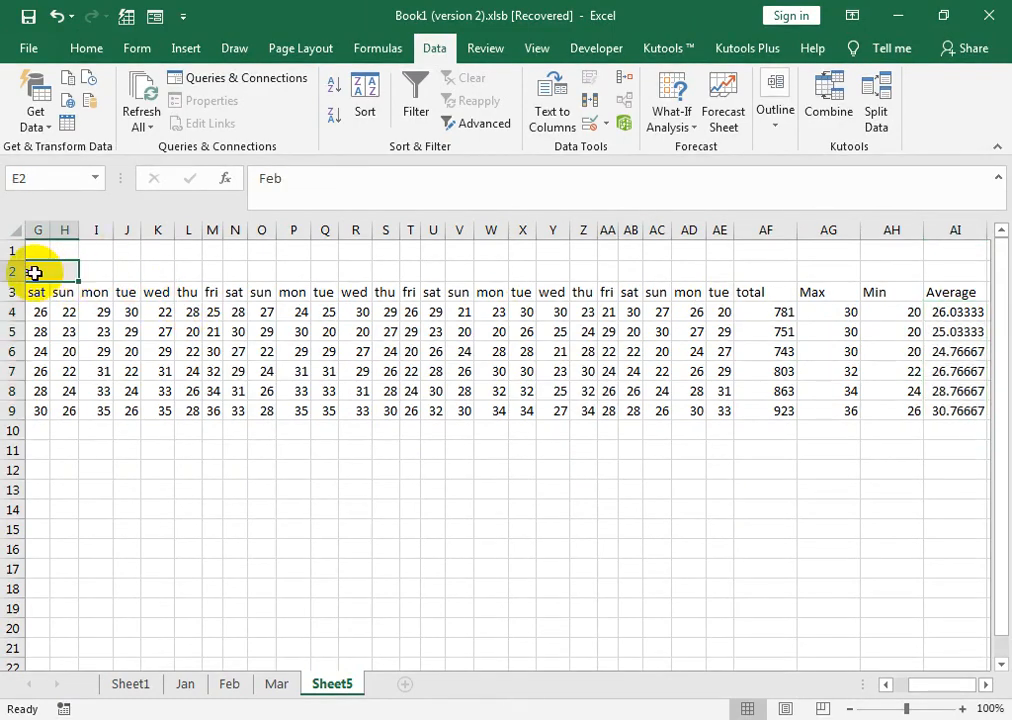
type("Jan")
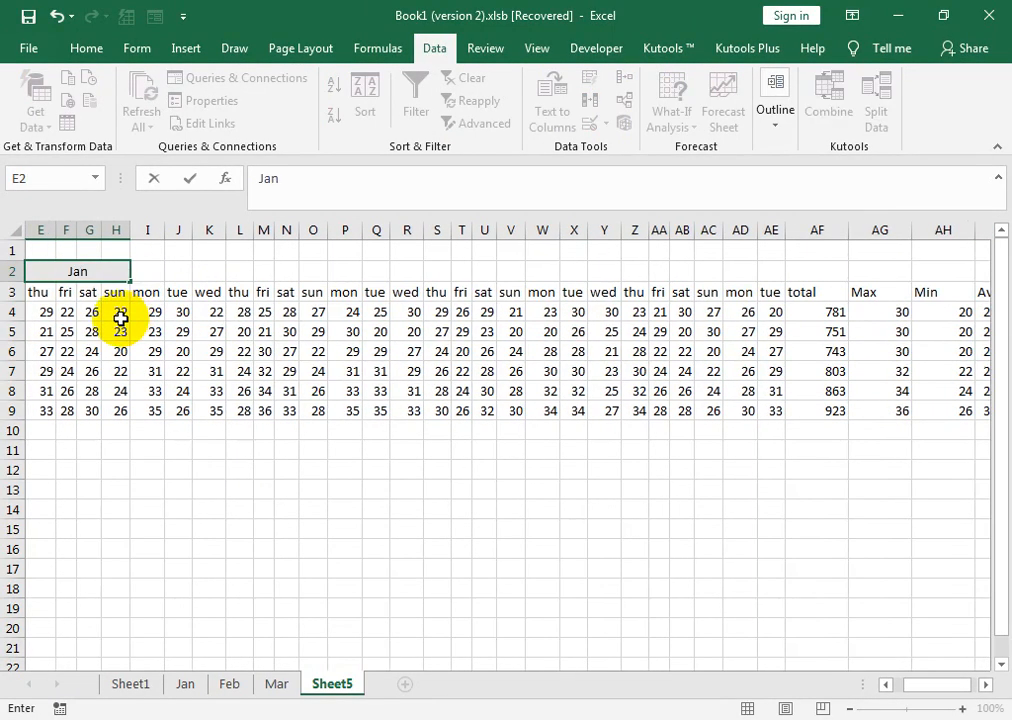
key("Return")
left_click_drag(880, 351, 847, 331)
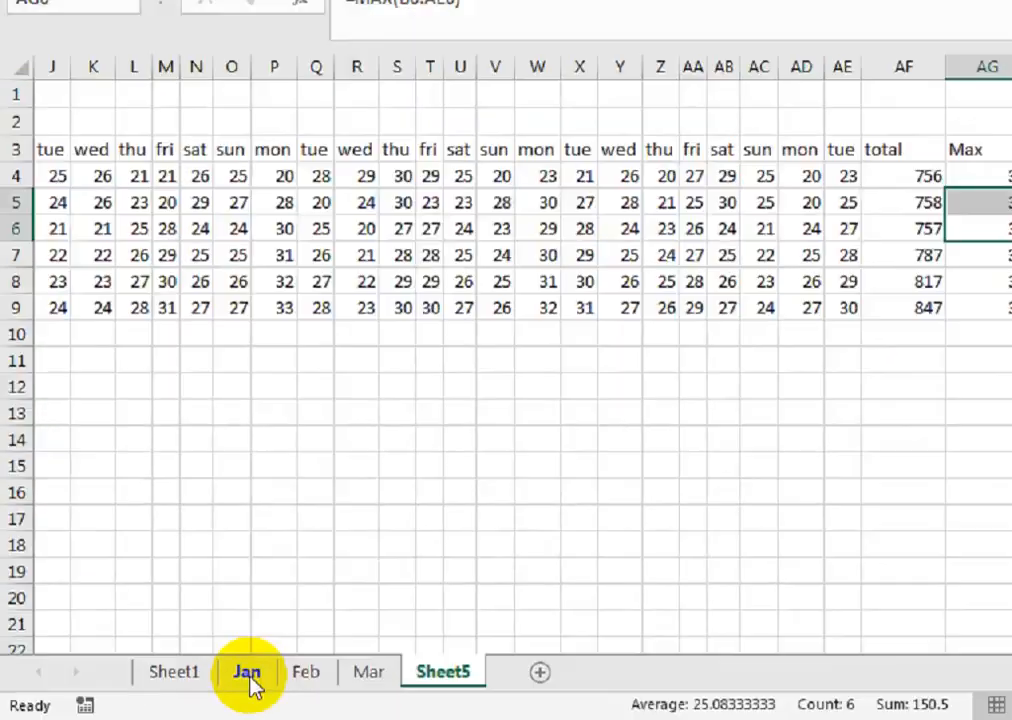
- Set Product 1's first Monday value in C3 of the Jan sheet to 50 and check its Max on Sheet5
left_click(380, 662)
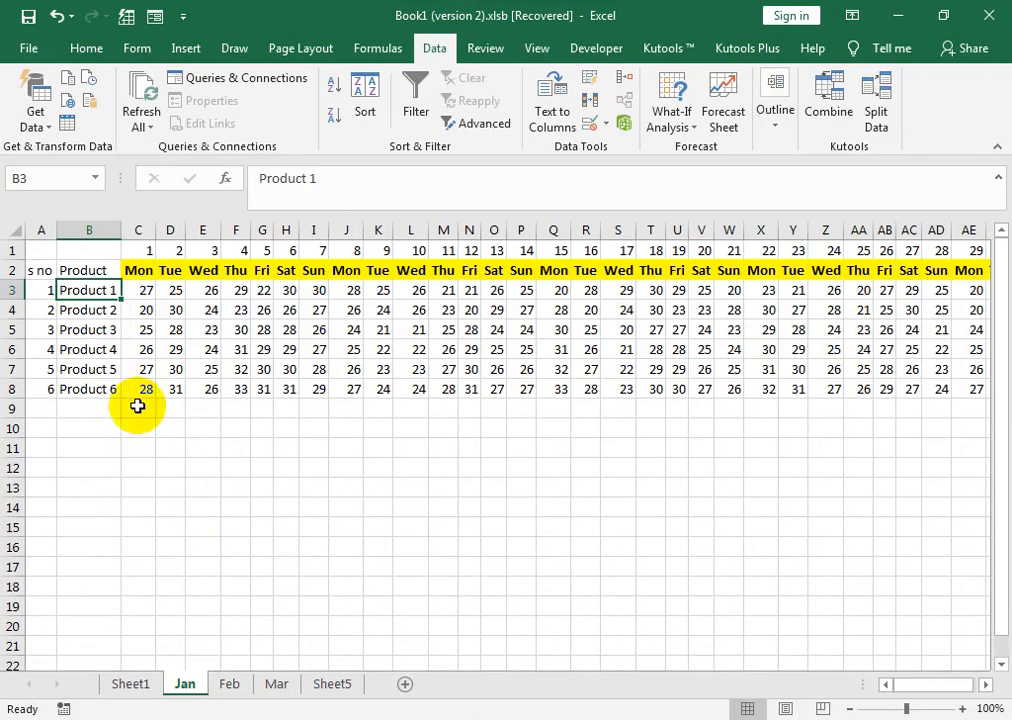
left_click(147, 291)
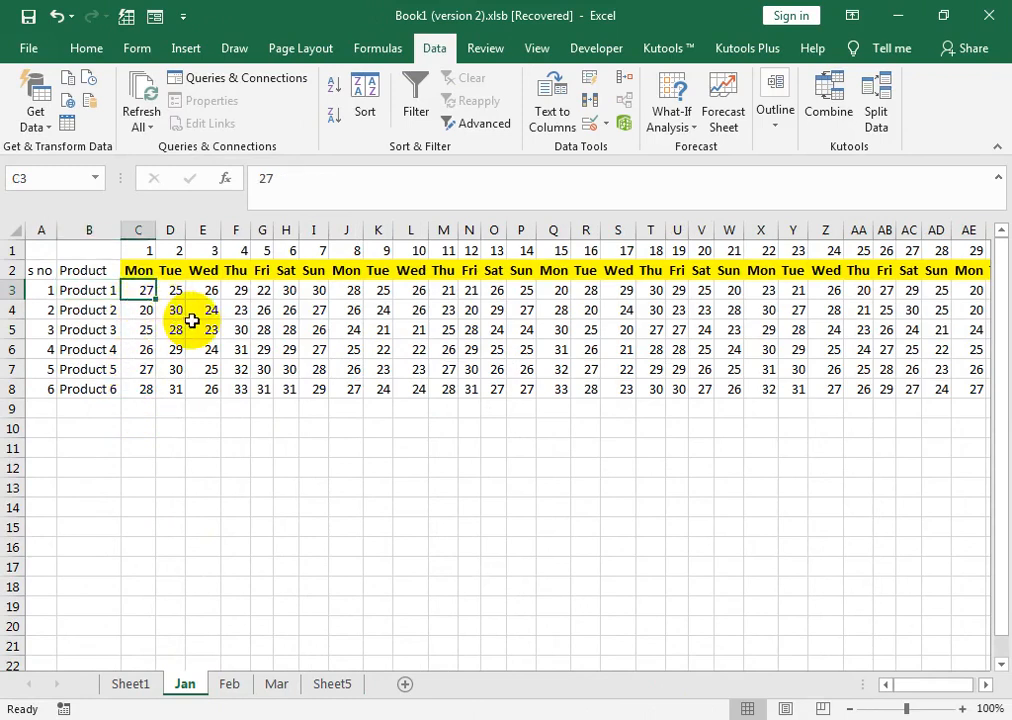
type("50")
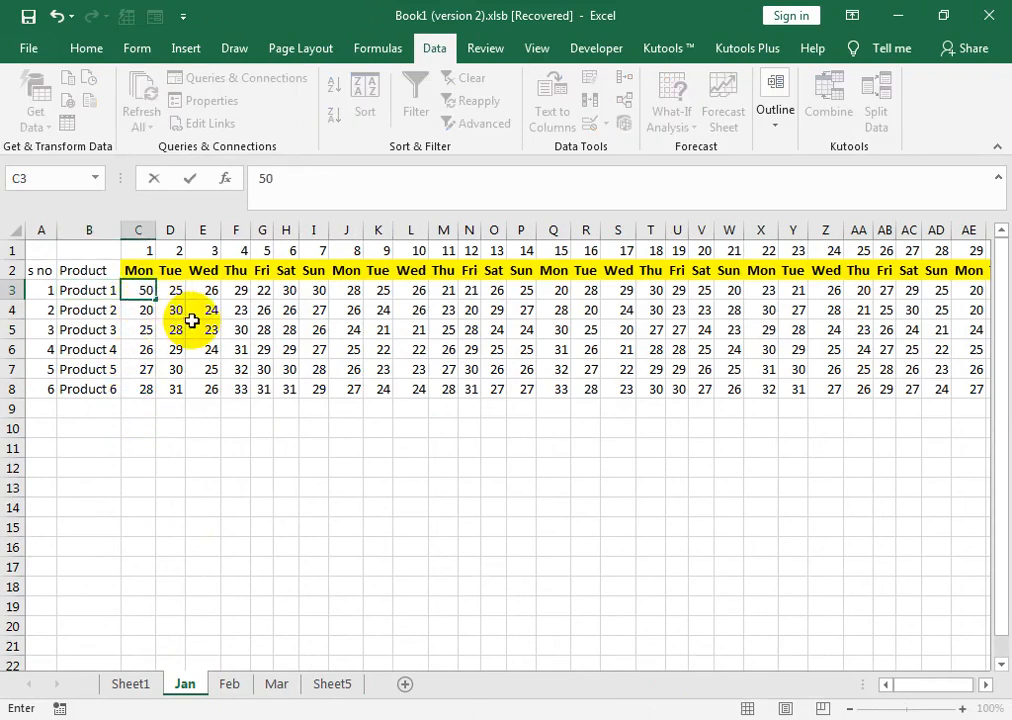
key("Return")
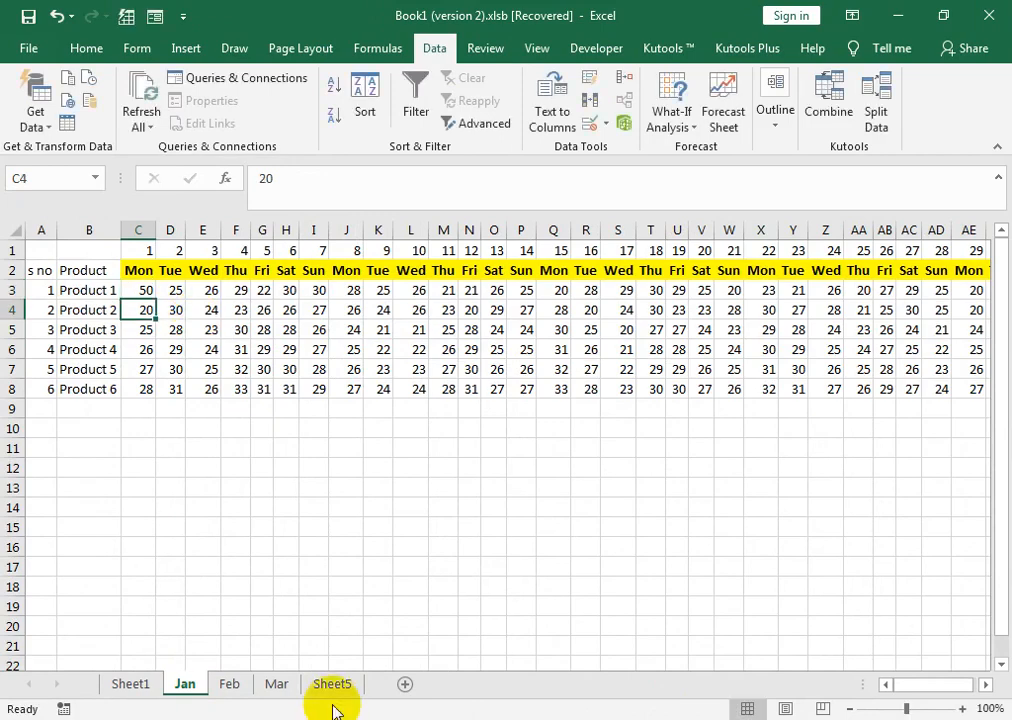
left_click(332, 683)
left_click(732, 312)
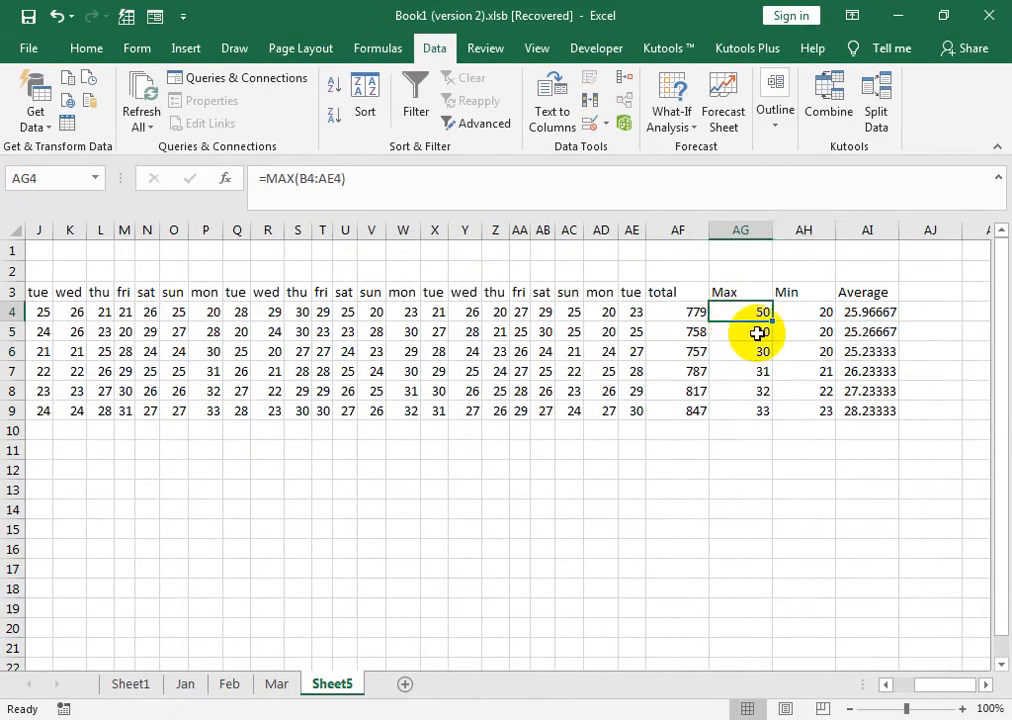
- Clear the product names and daily values in A4:AE9 on Sheet5, keeping the total, max, min and average columns
left_click_drag(464, 371, 12, 381)
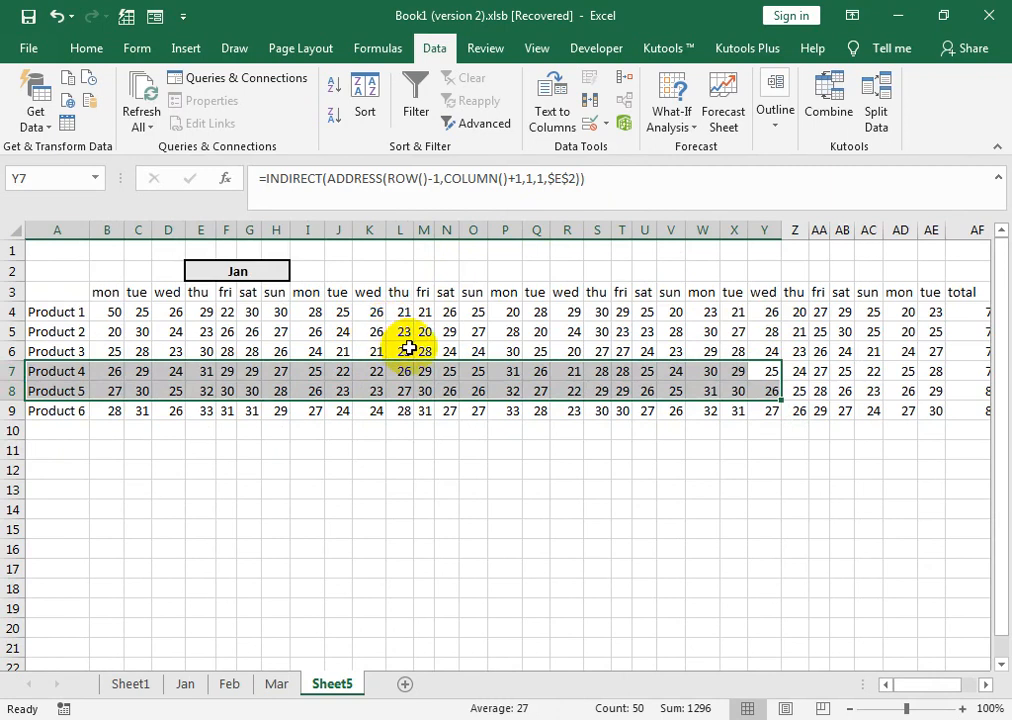
key("ctrl+q")
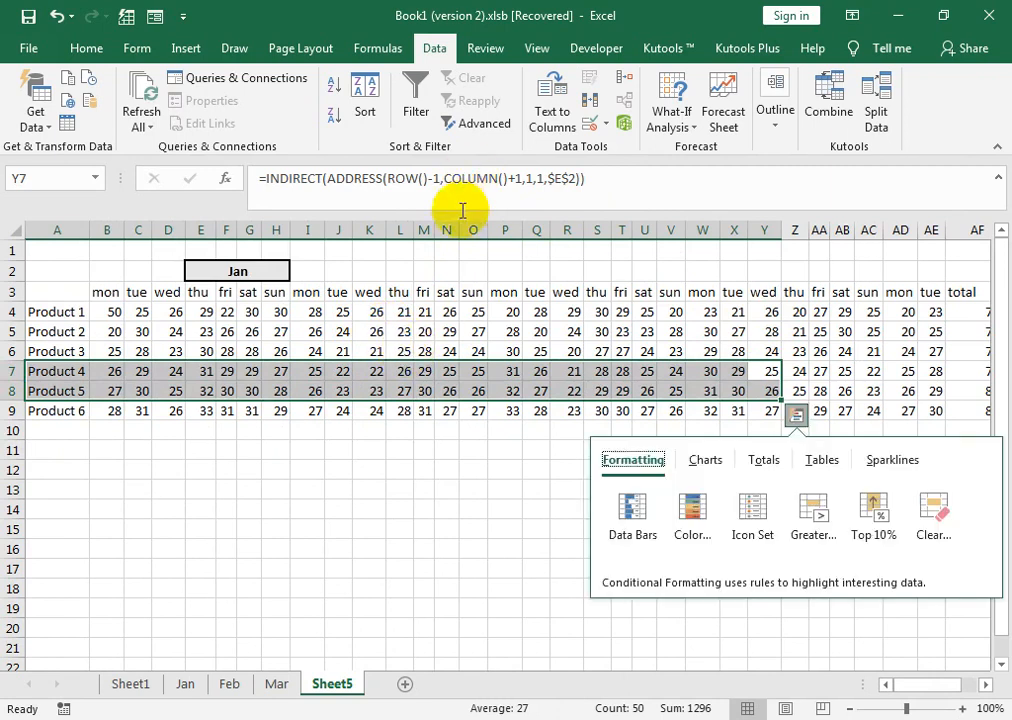
left_click(74, 312)
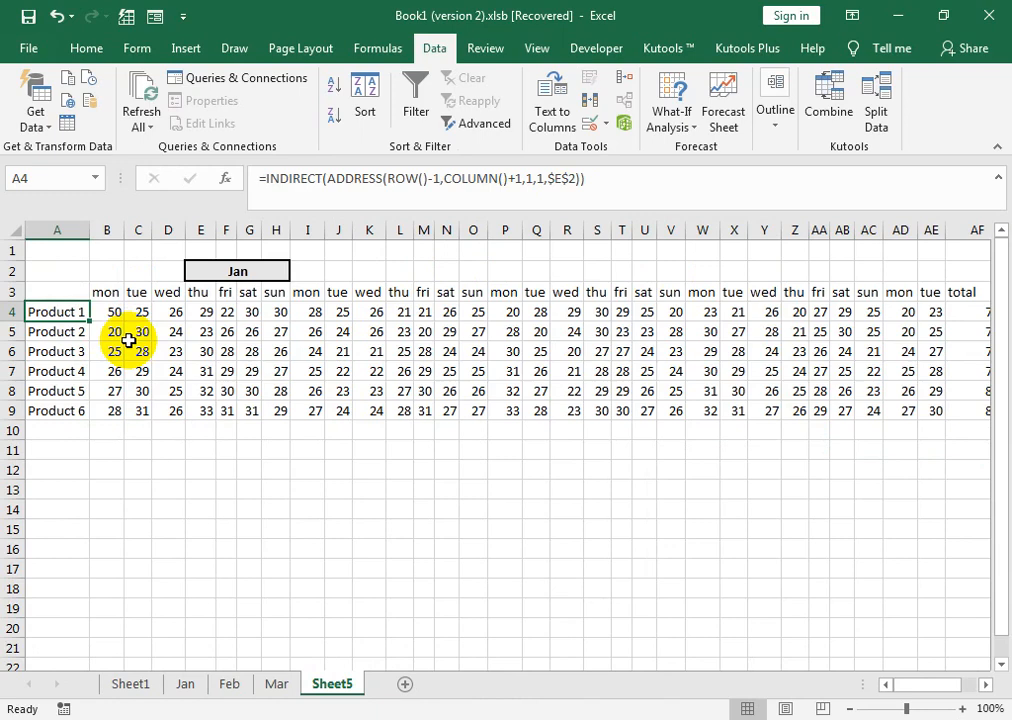
key("ctrl+shift+Right")
key("shift+Left")
key("shift+Left")
key("shift+Left")
key("shift+Left")
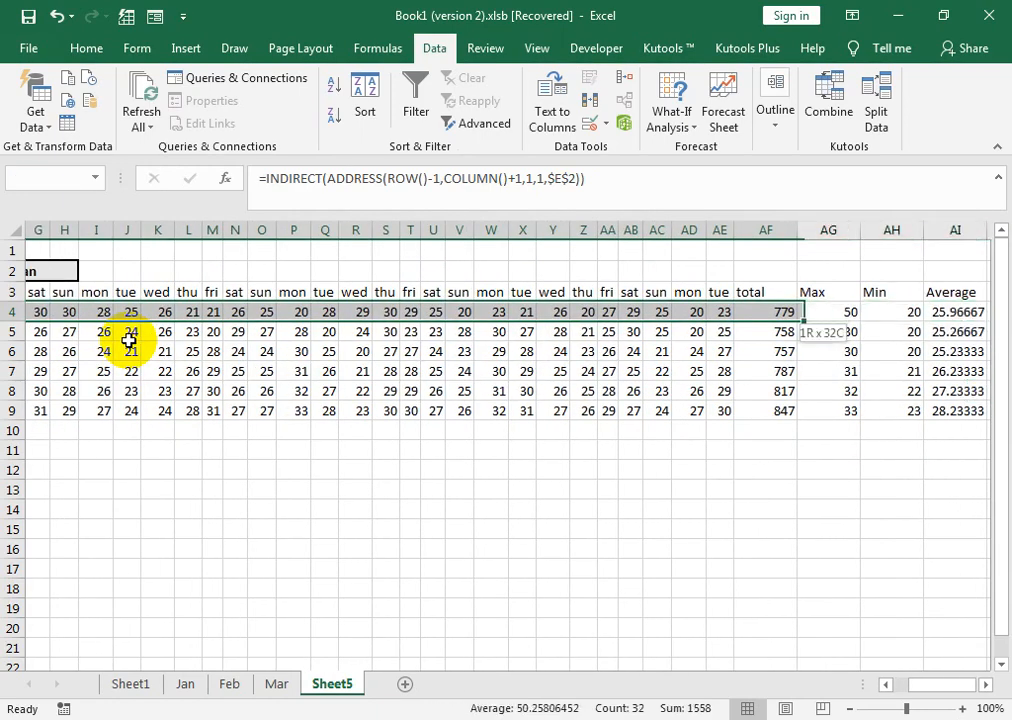
key("ctrl+shift+Down")
key("Delete")
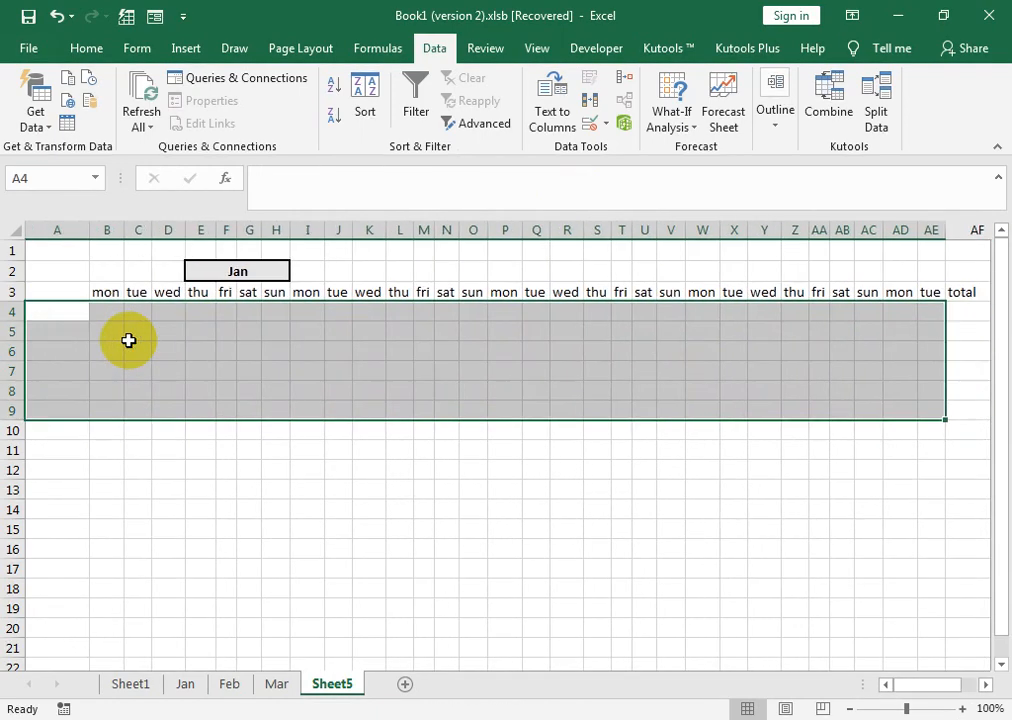
- Enter the direct reference =Jan!C3 in A11 of Sheet5 and review its formula
left_click(74, 450)
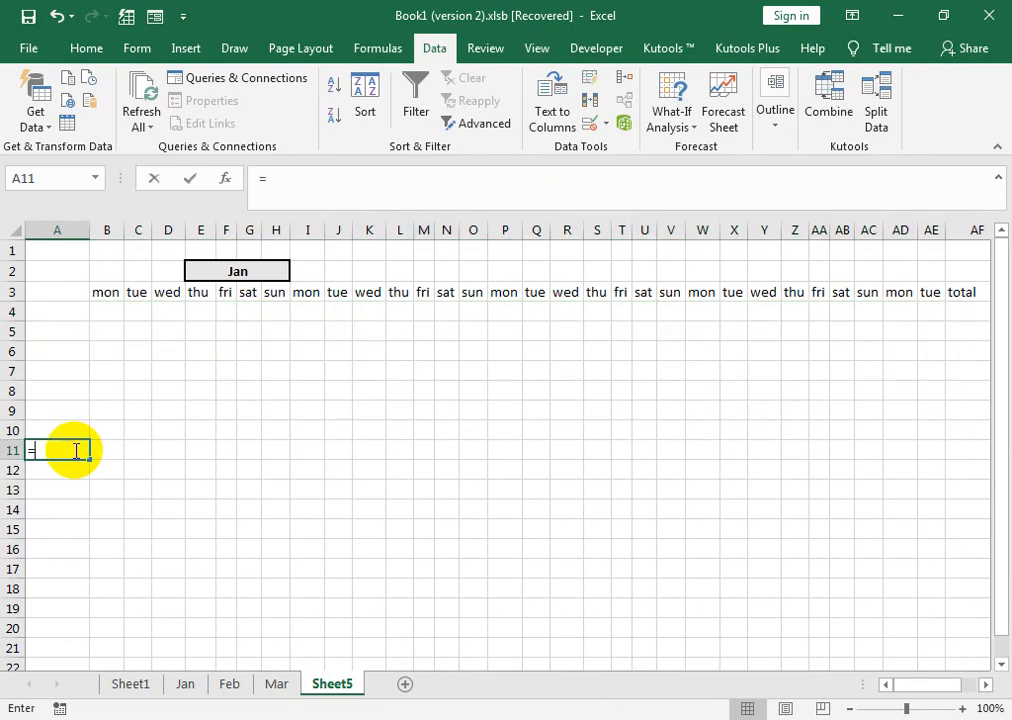
type("=")
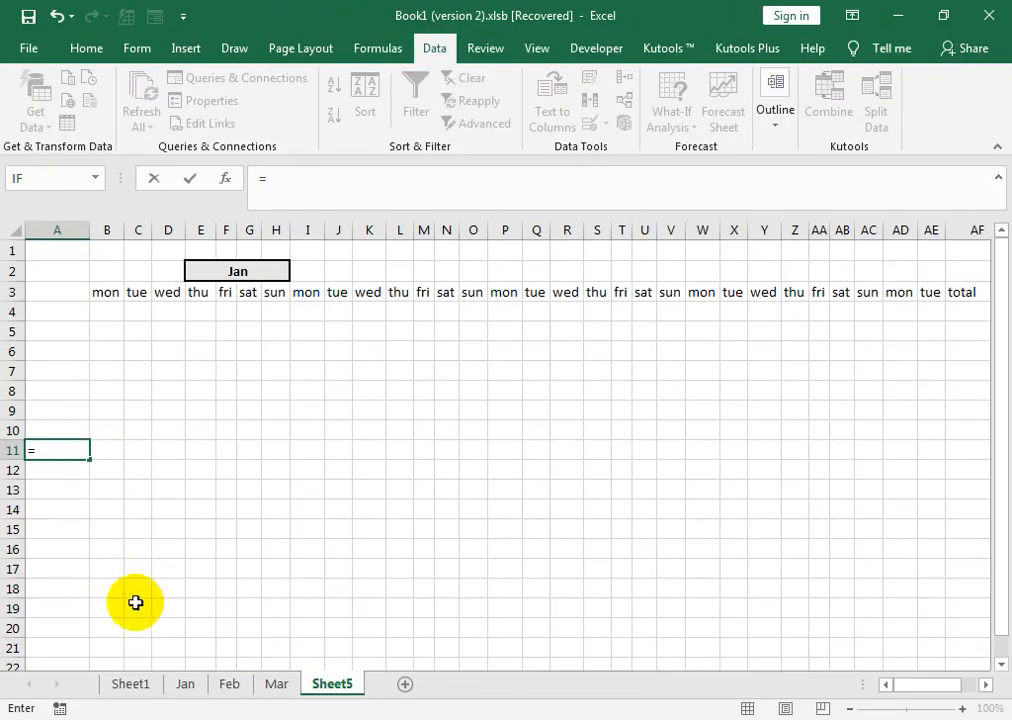
left_click(187, 685)
left_click(139, 290)
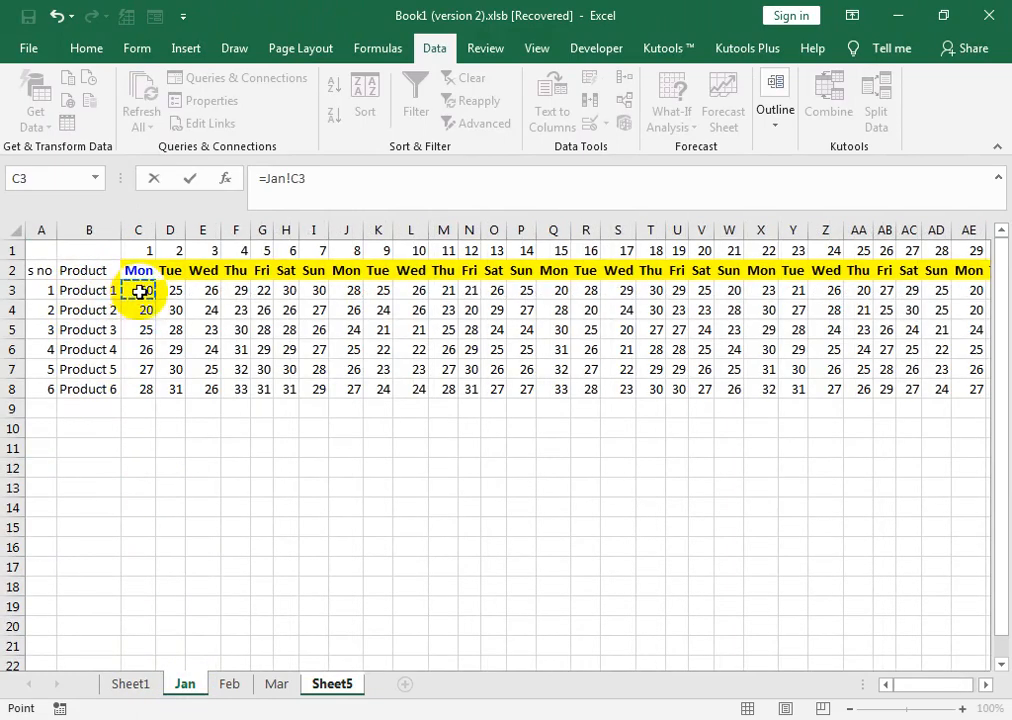
key("Return")
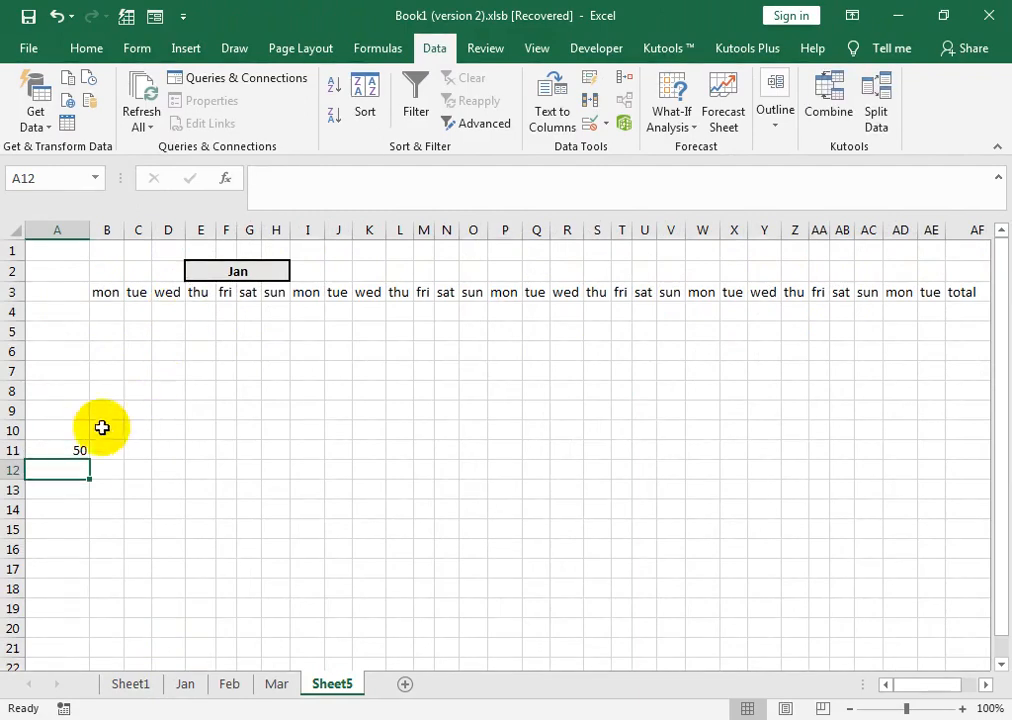
double_click(73, 454)
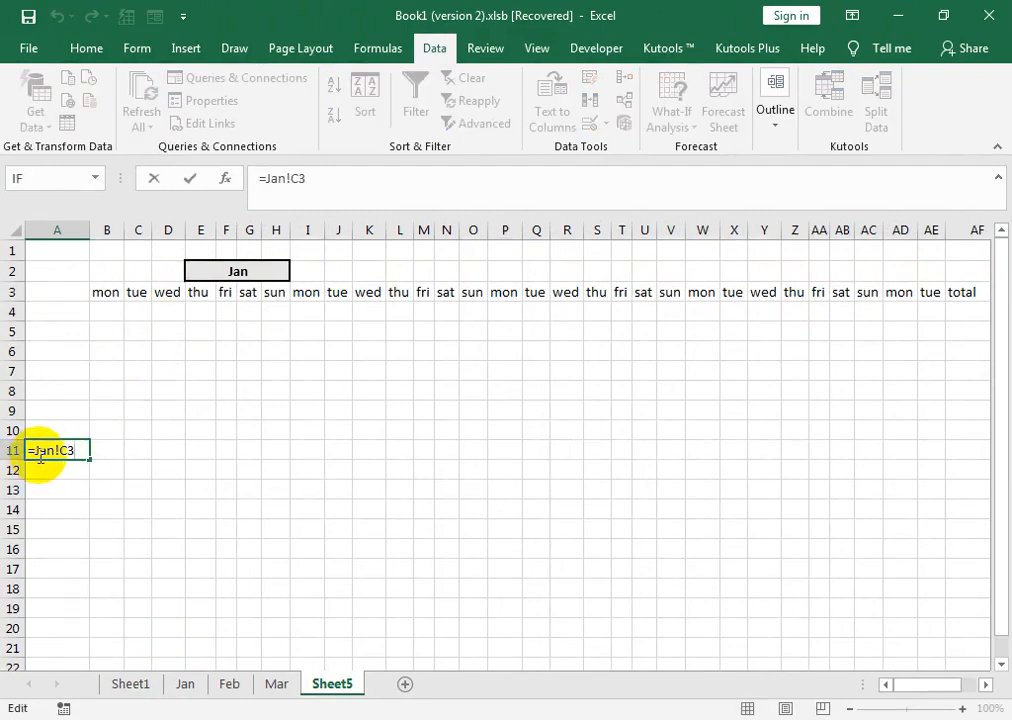
key("Return")
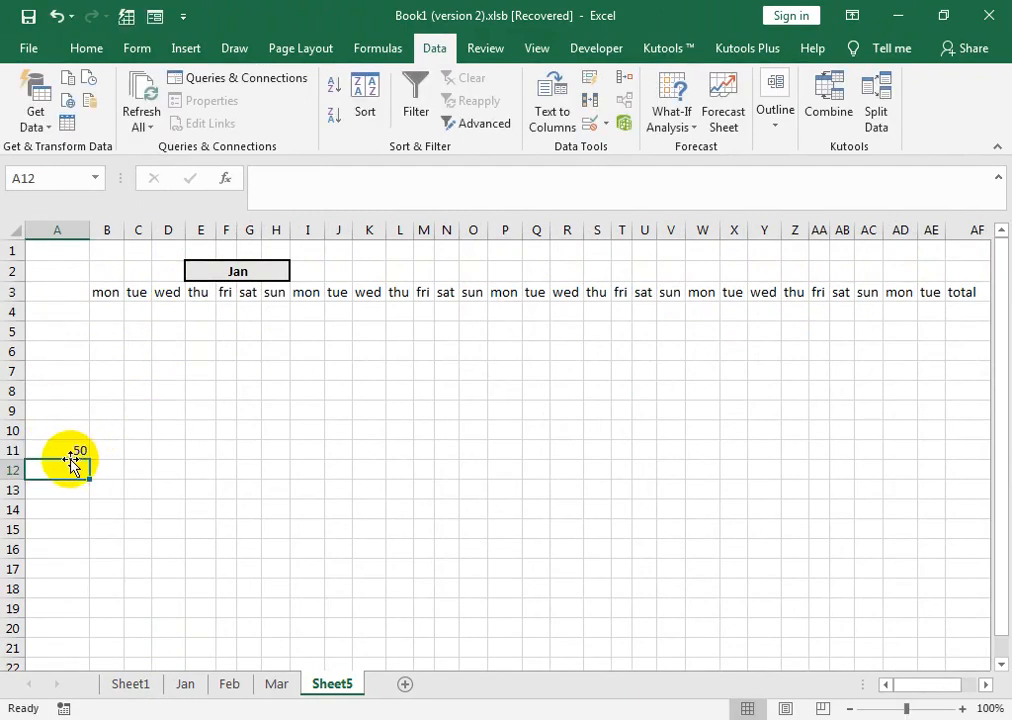
- Examine where the product data sits on the Feb and Mar sheets, and inspect the merged month cell E2 on Sheet5
left_click(65, 308)
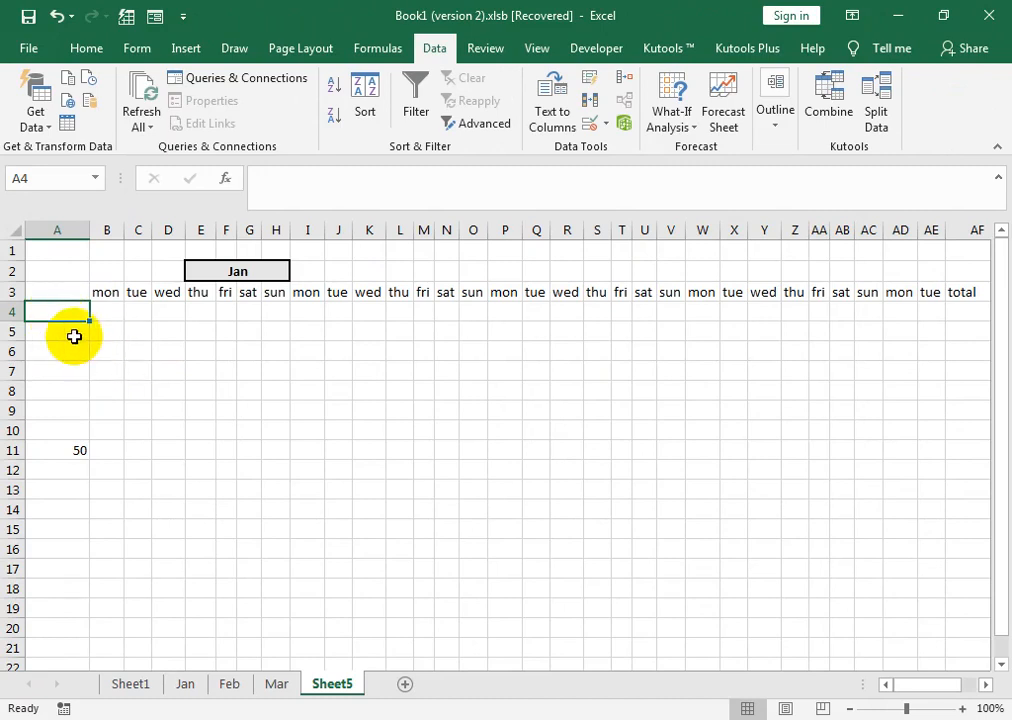
left_click(229, 684)
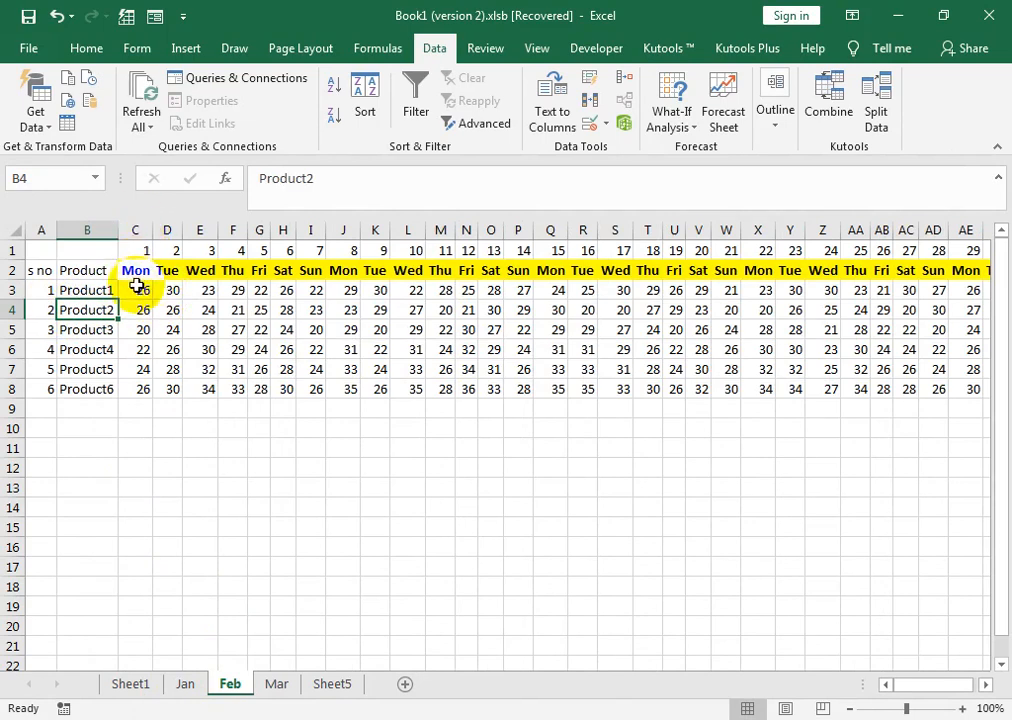
left_click(272, 684)
left_click(145, 290)
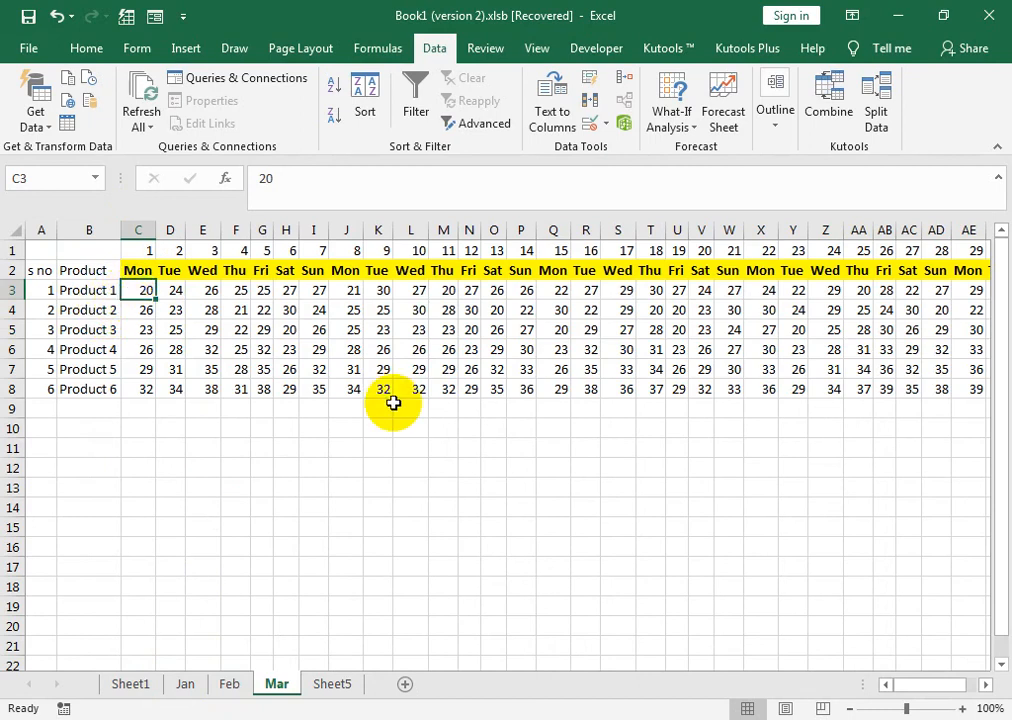
left_click(332, 686)
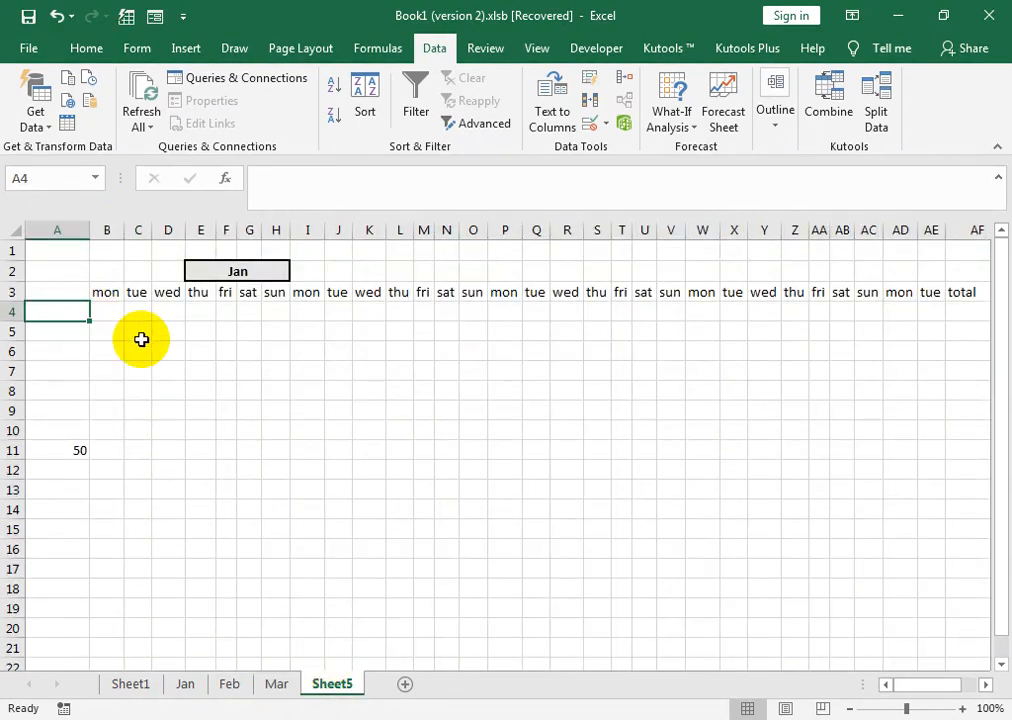
left_click_drag(906, 708, 922, 708)
left_click_drag(932, 708, 936, 708)
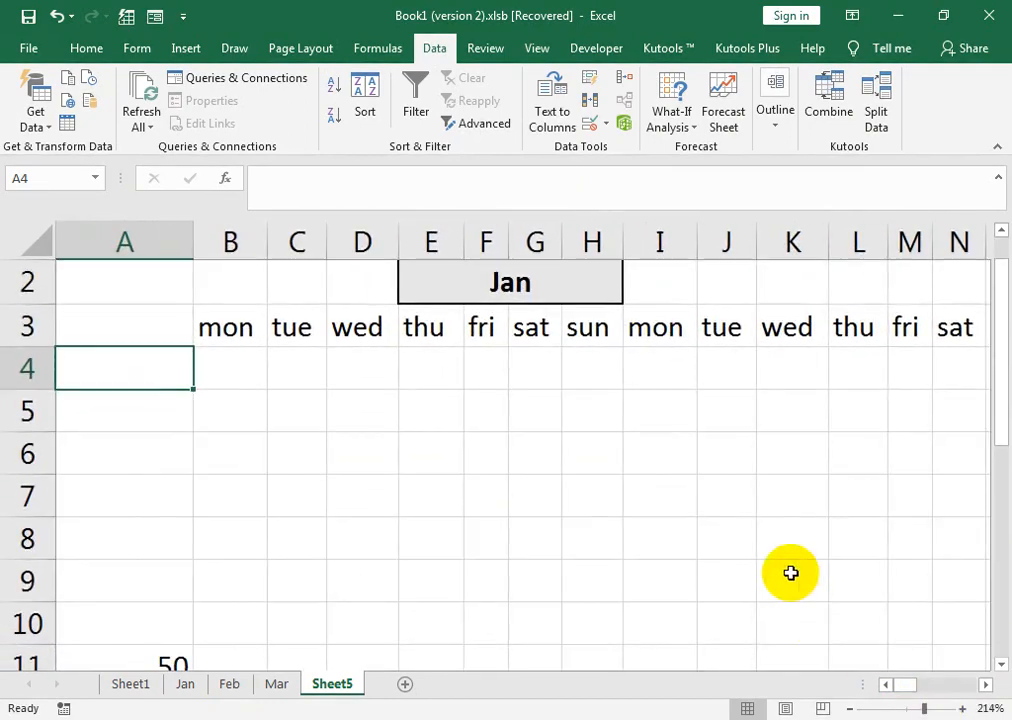
scroll(800, 380, "up", 1)
left_click(556, 343)
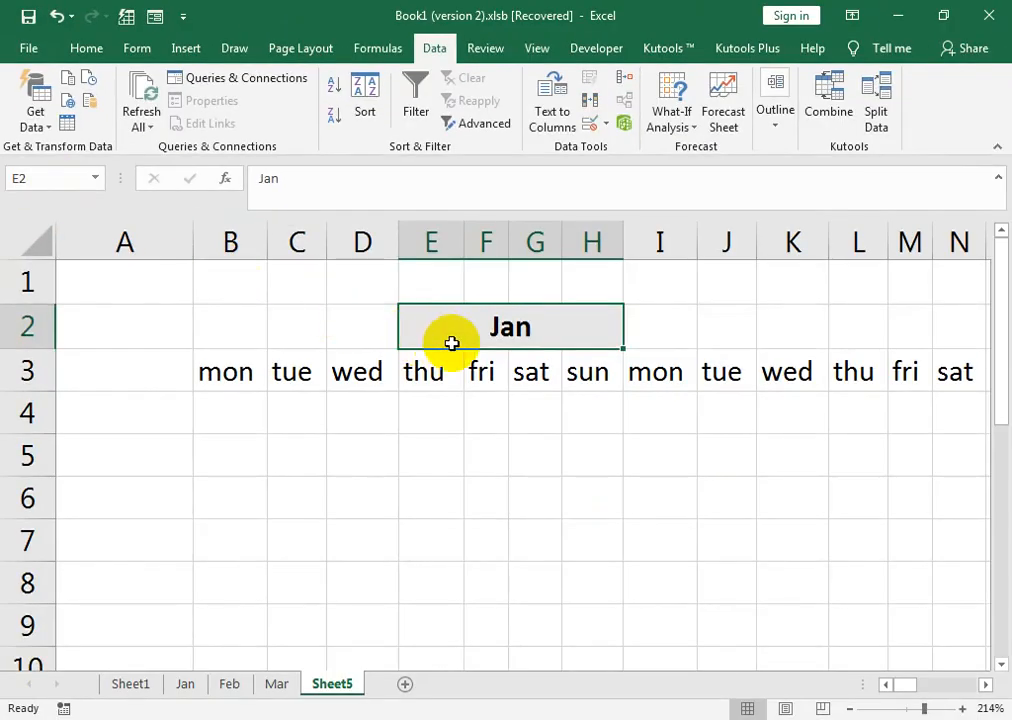
left_click(102, 50)
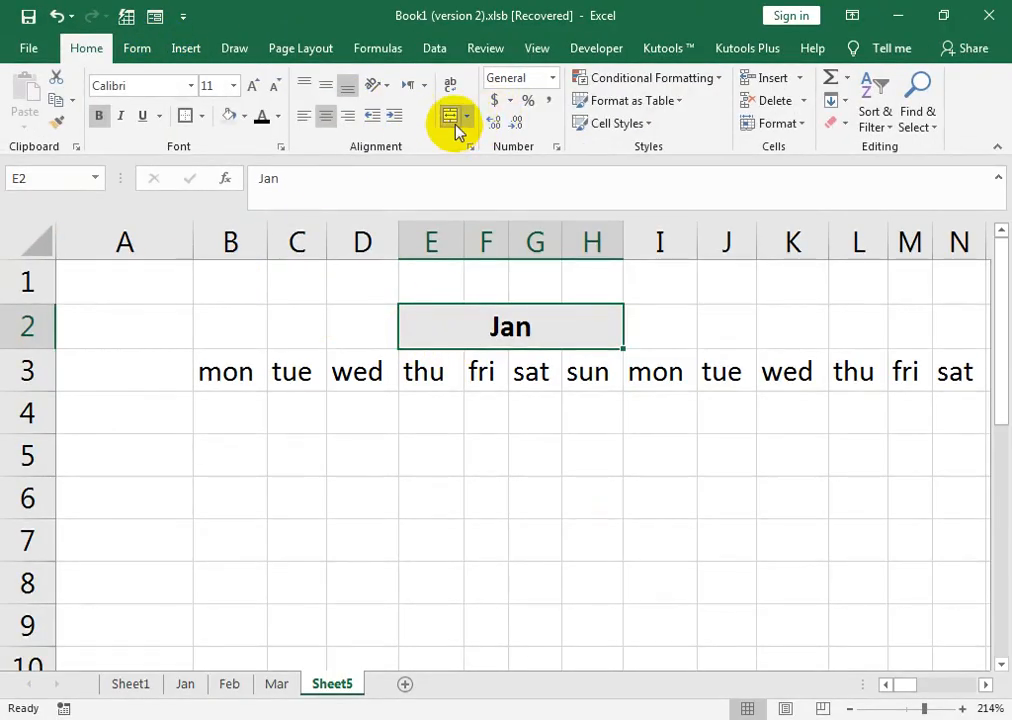
- Begin an INDIRECT formula in A4 of Sheet5 with a nested ADDRESS function and ROW()-1 as its row number
left_click(141, 416)
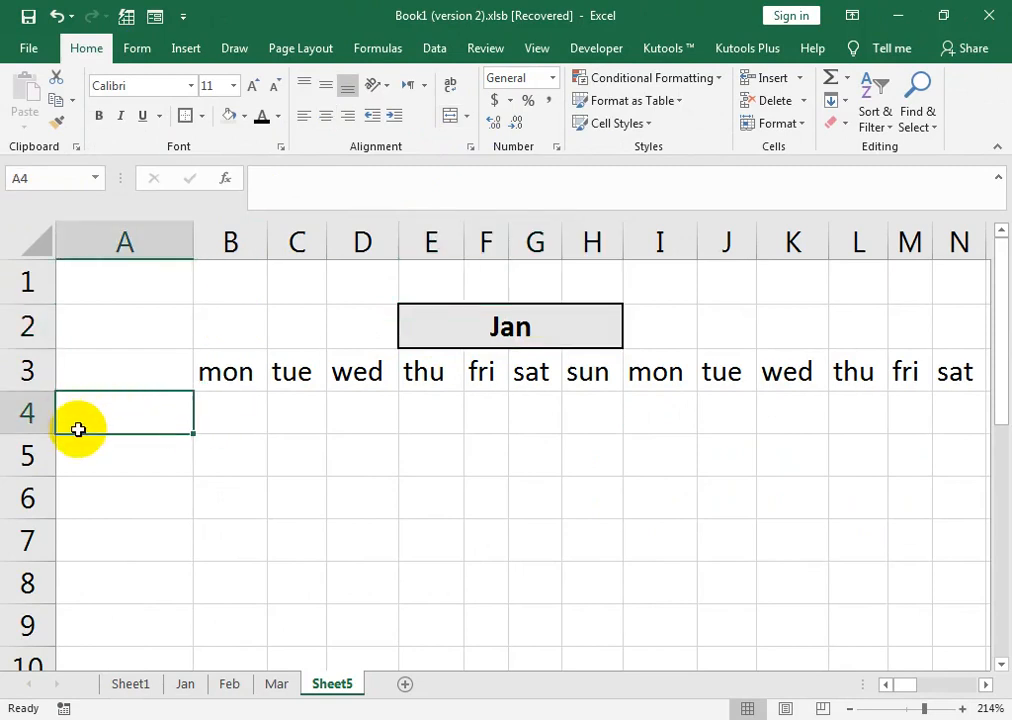
type("=in")
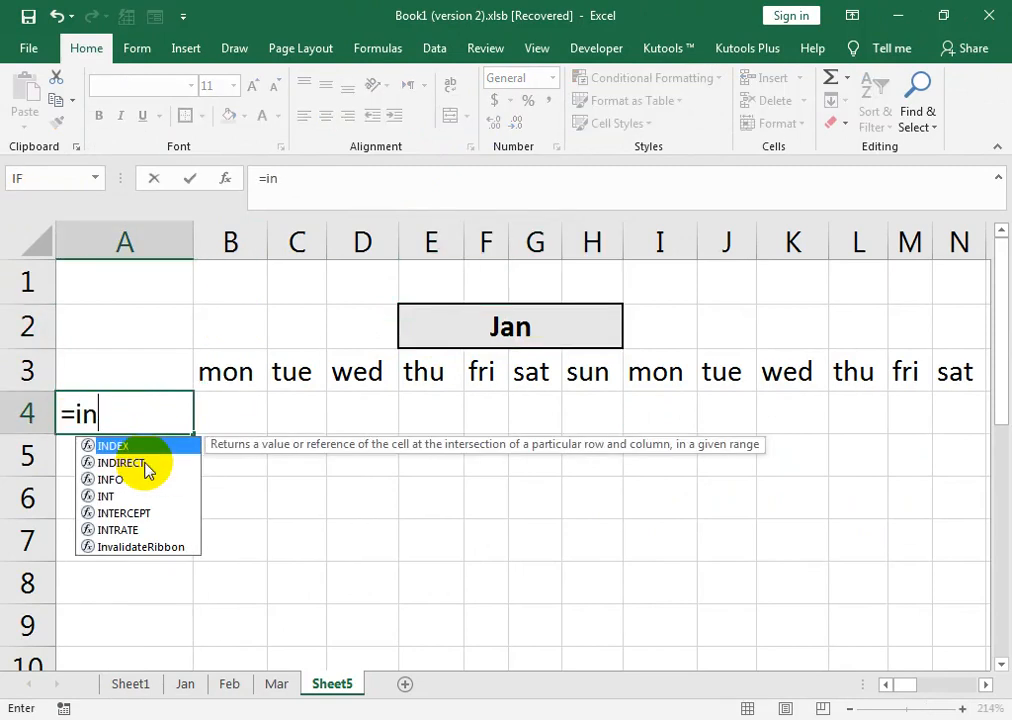
left_click(140, 463)
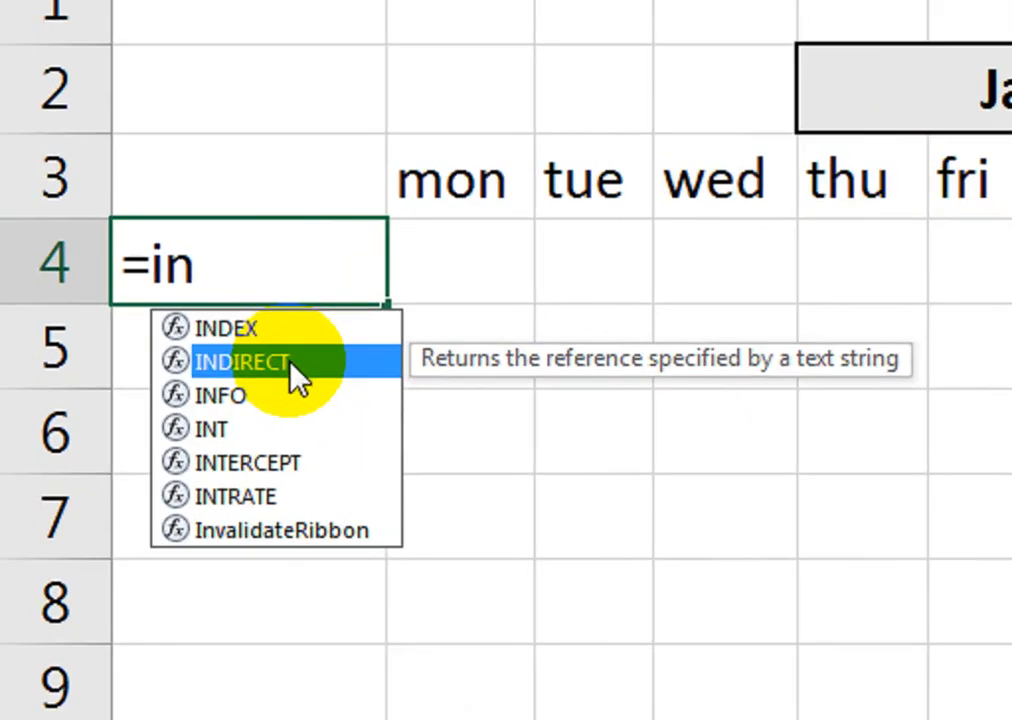
double_click(144, 462)
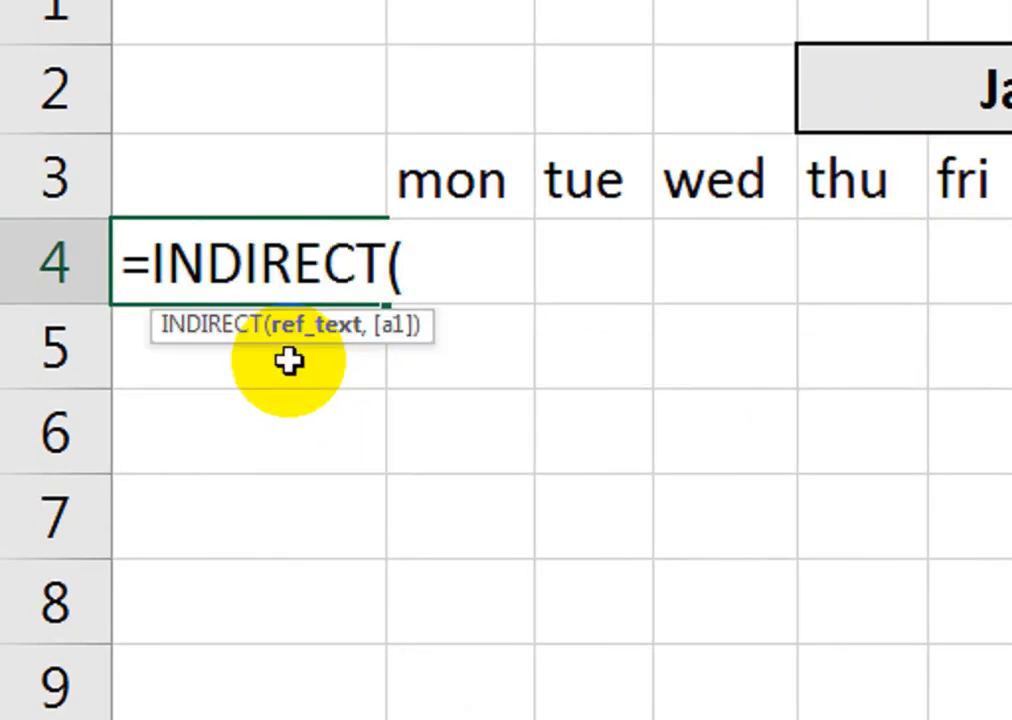
type("add")
key("Tab")
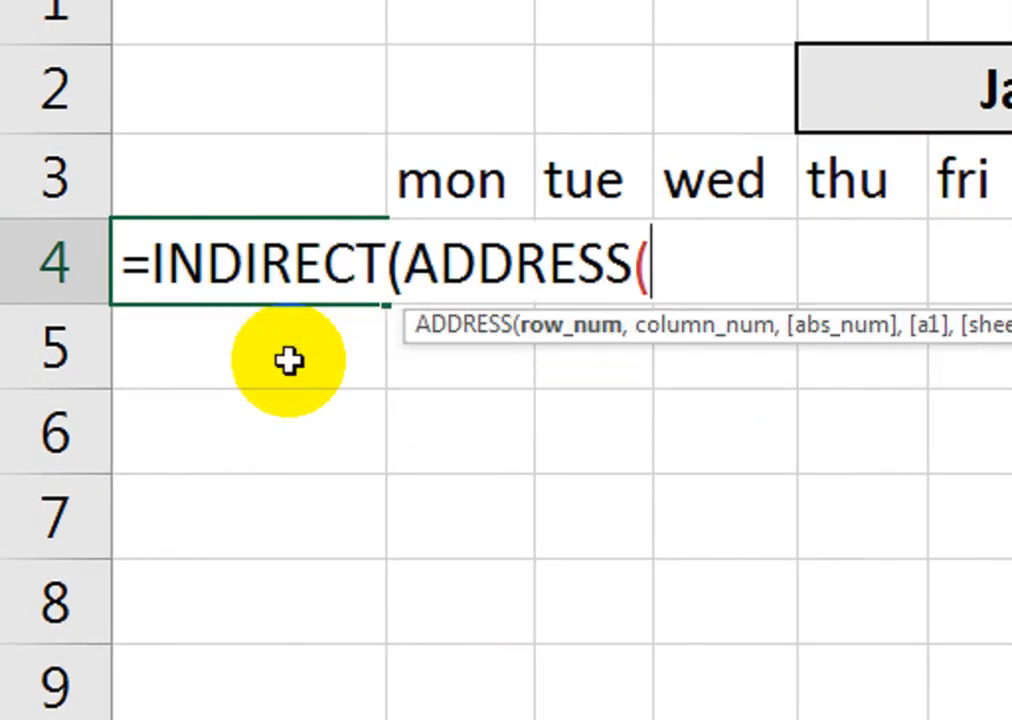
type("r")
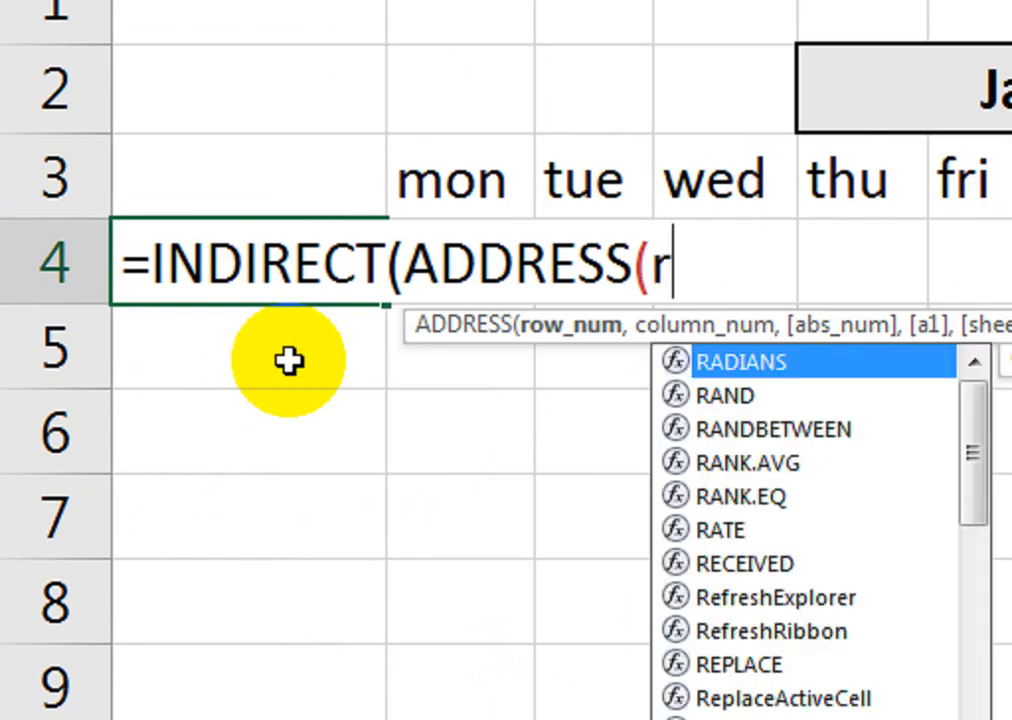
type("ow(")
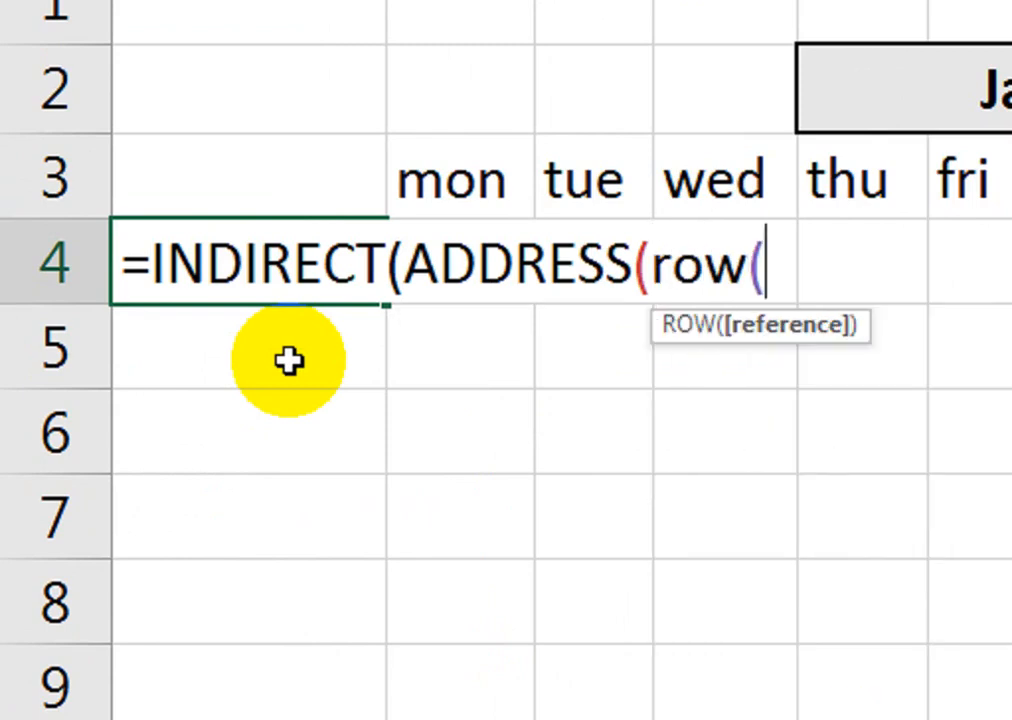
type(")")
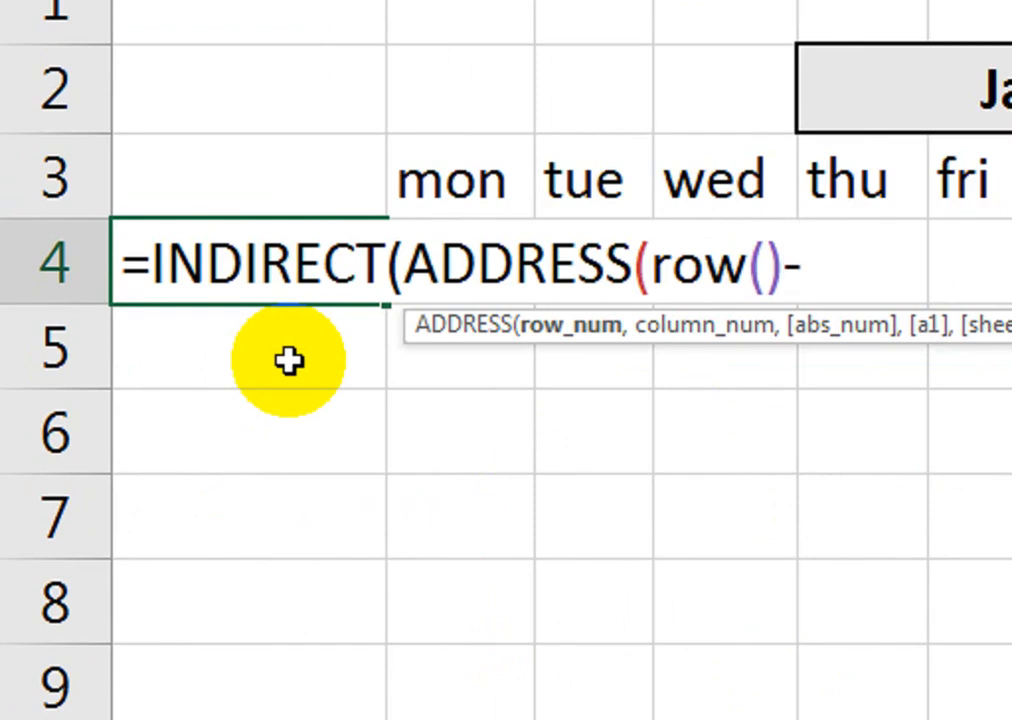
type("-1")
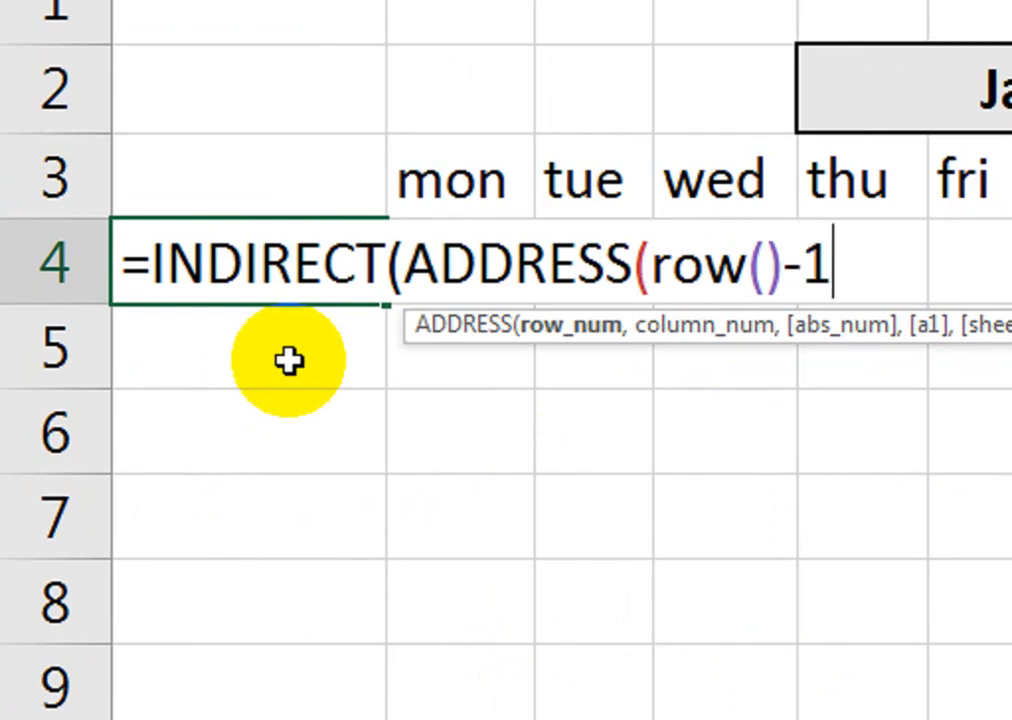
- Add COLUMN()+1 as the ADDRESS column number, followed by 1 for an absolute reference and 1 for A1 style
type(",co")
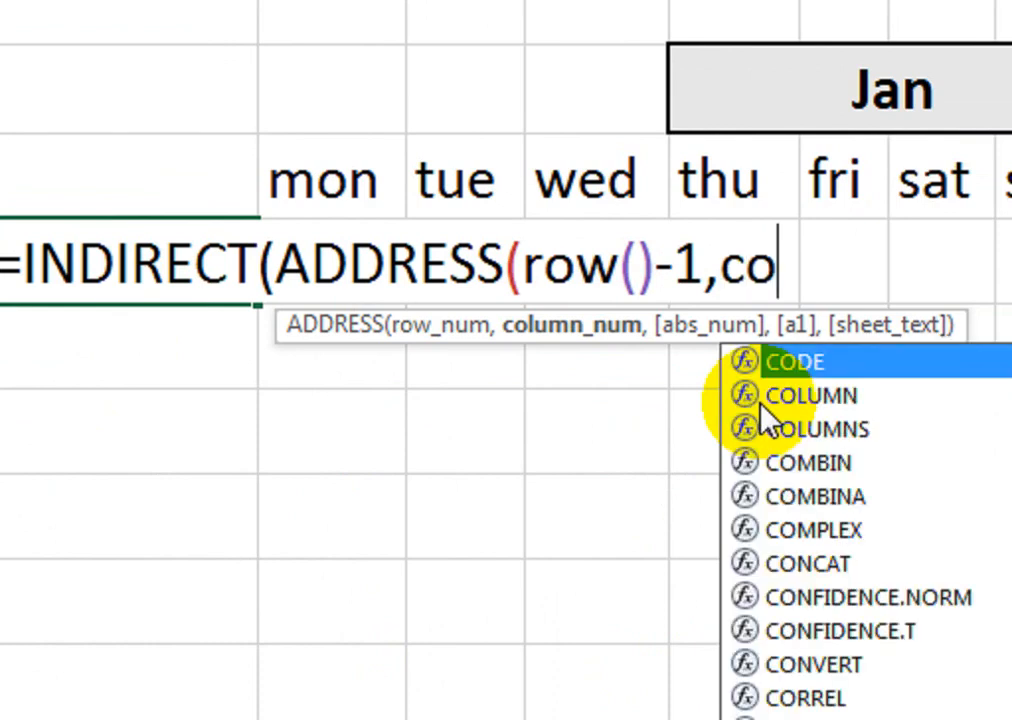
type("l")
key("Tab")
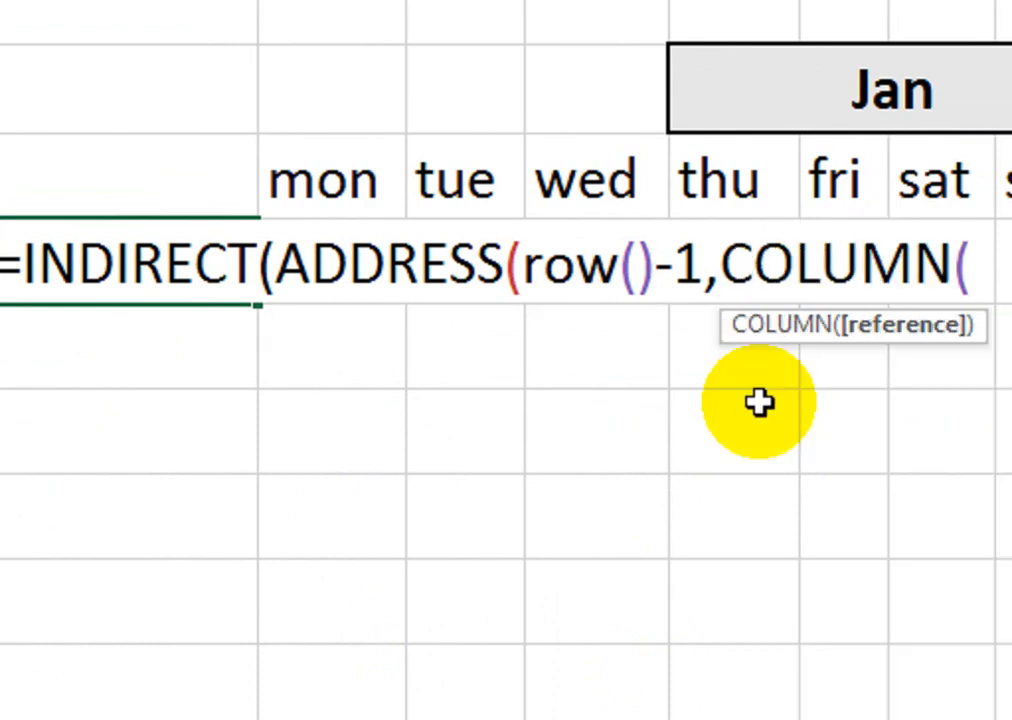
type(")+")
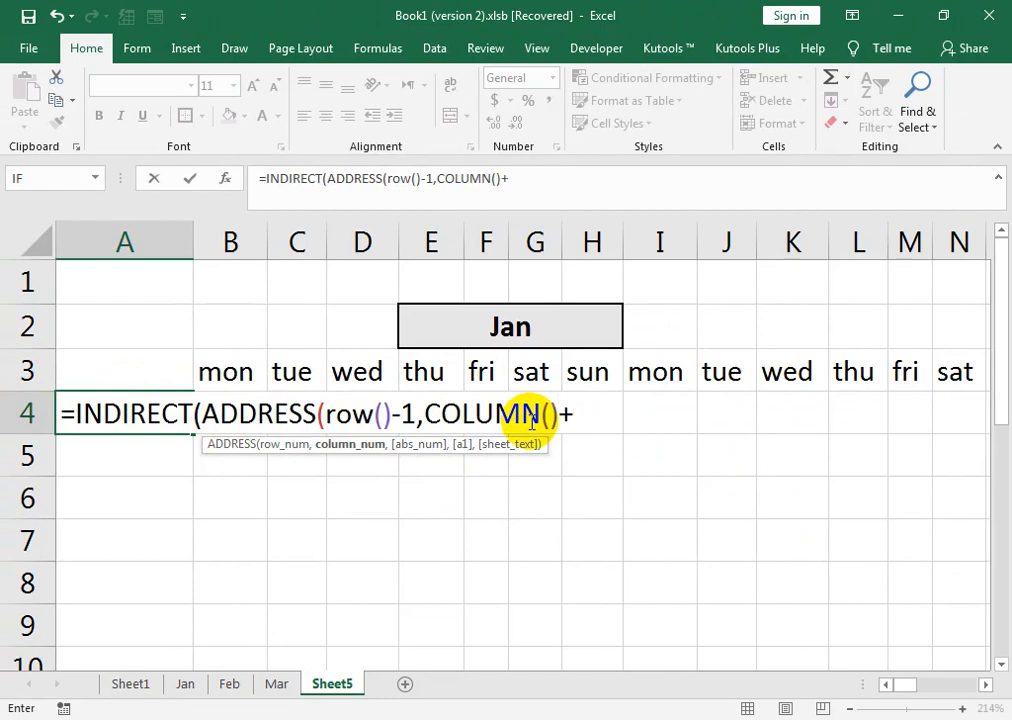
type("1,")
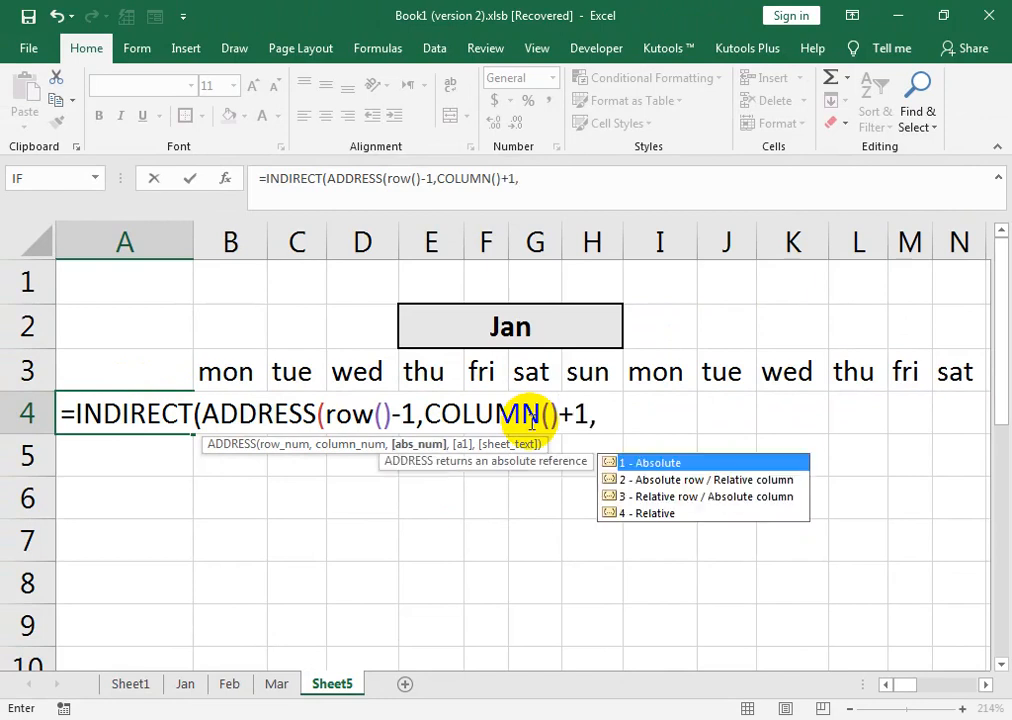
type(",")
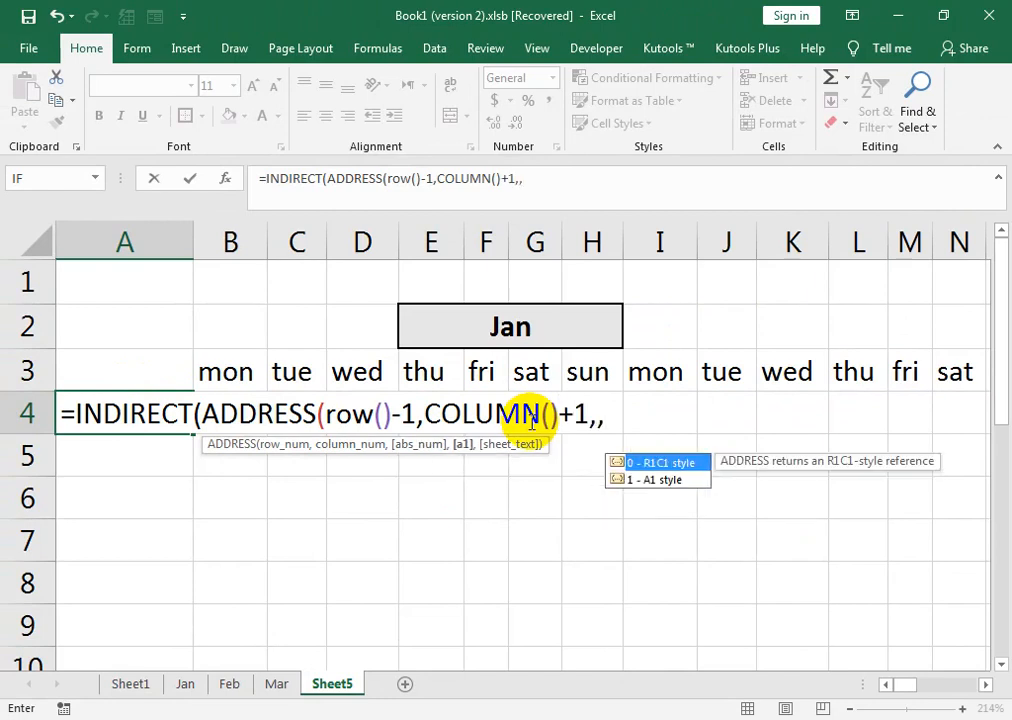
key("BackSpace")
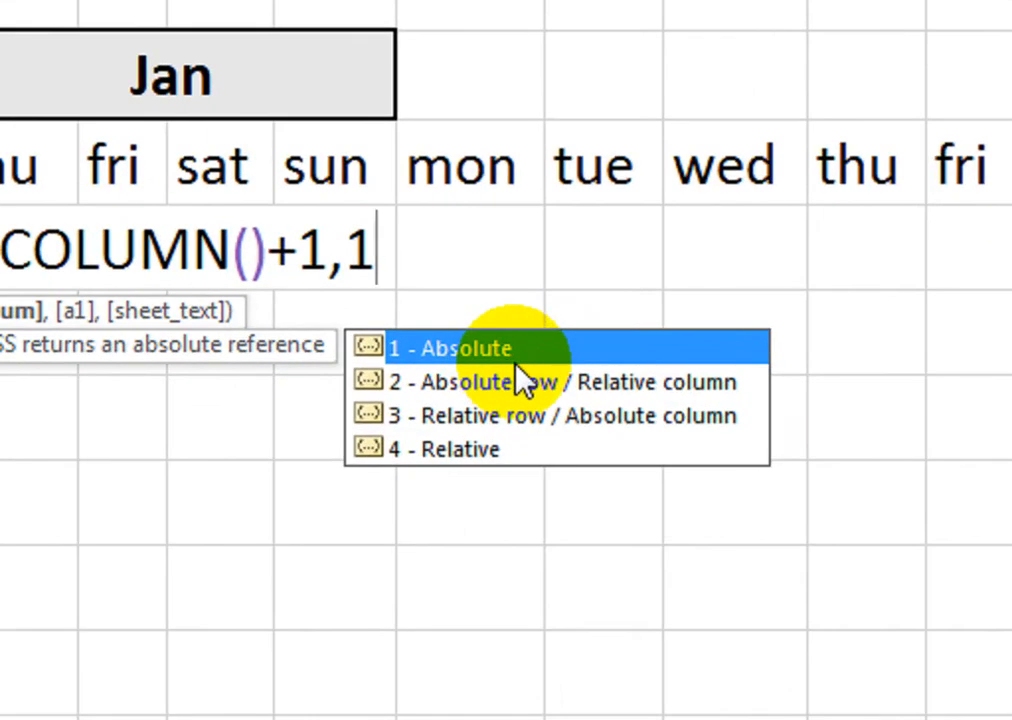
type(",")
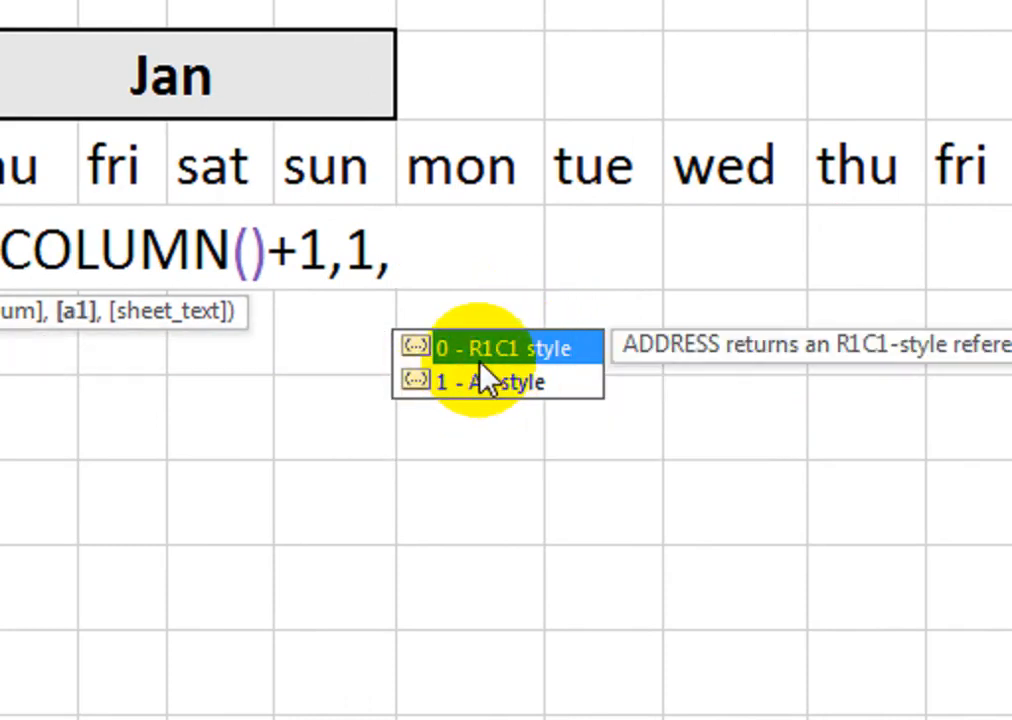
left_click(520, 384)
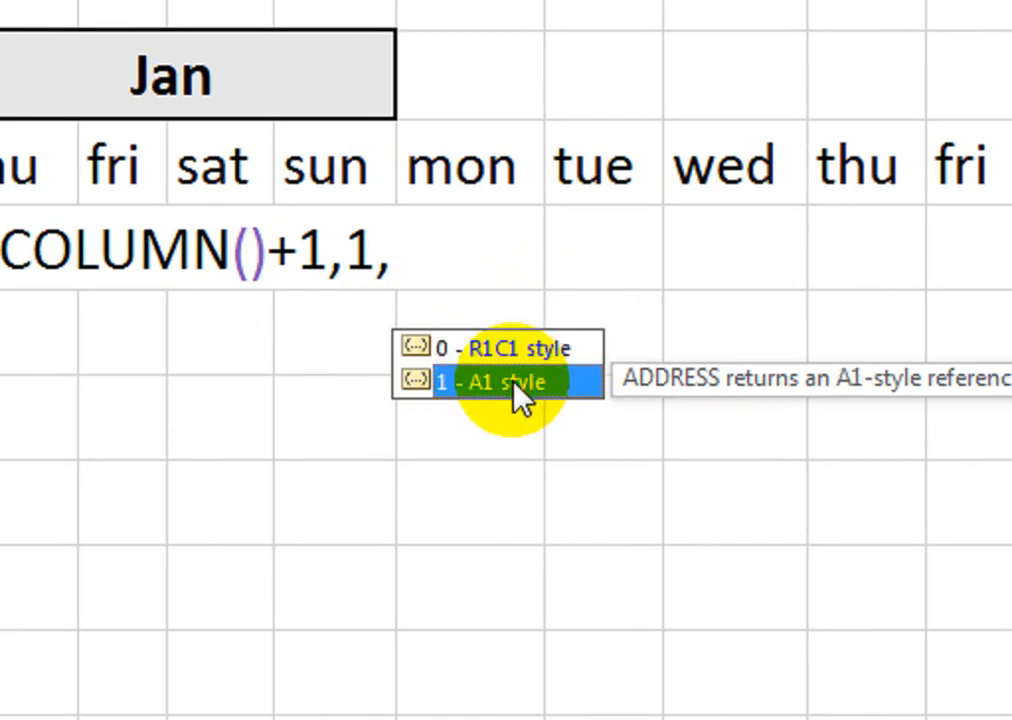
double_click(513, 388)
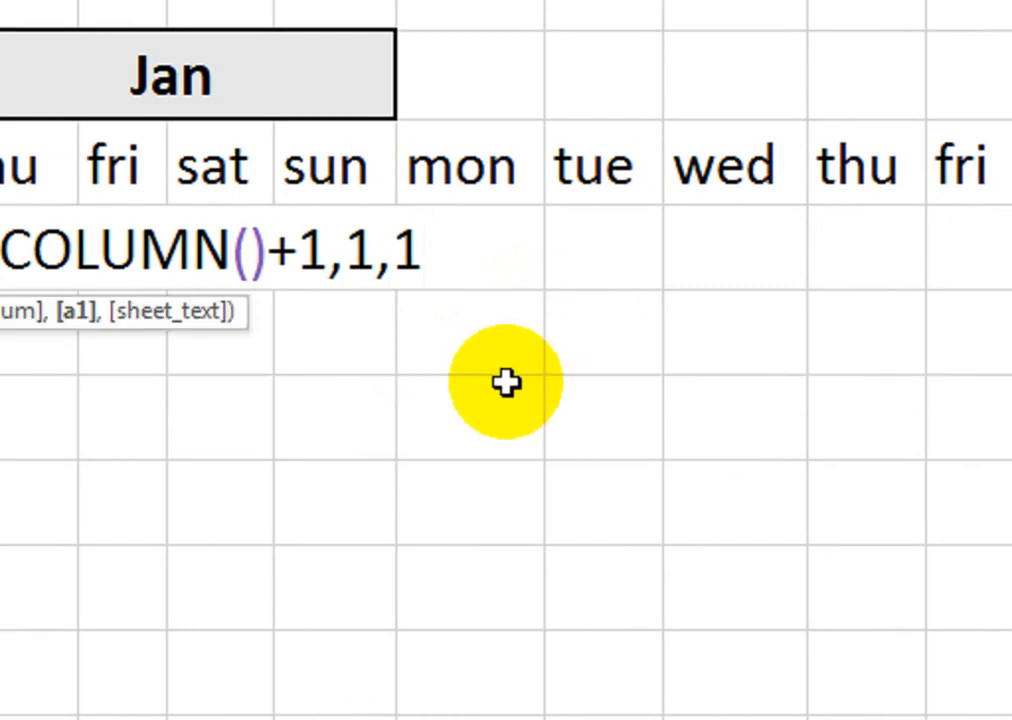
- Reference month cell E2 as the ADDRESS sheet name and complete the INDIRECT formula in A4
type(",")
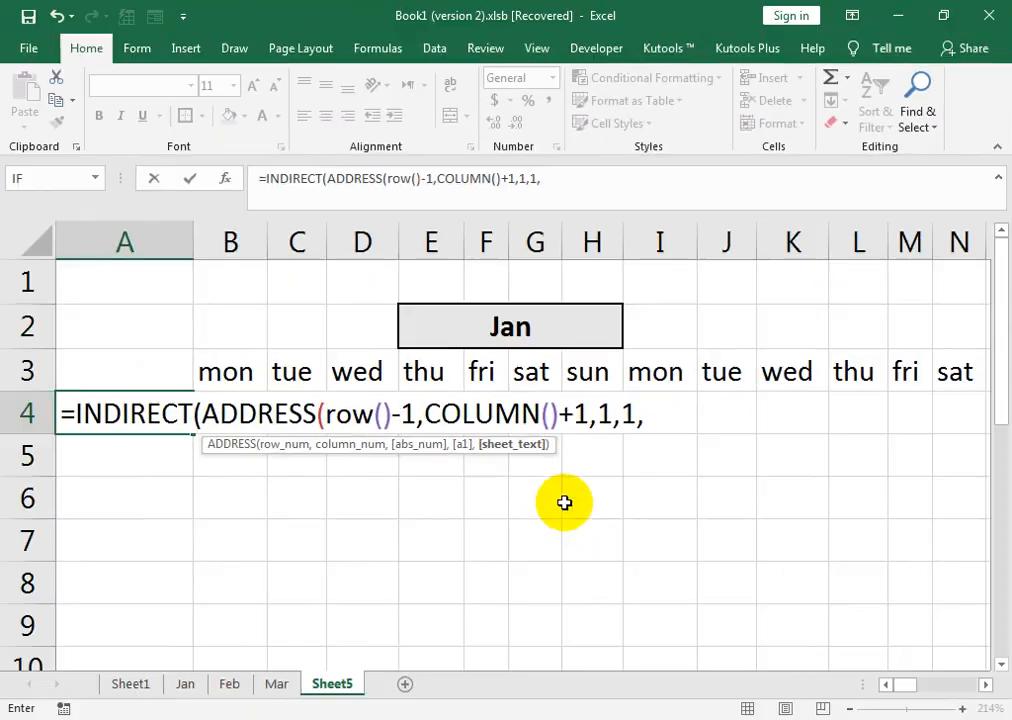
left_click(142, 74)
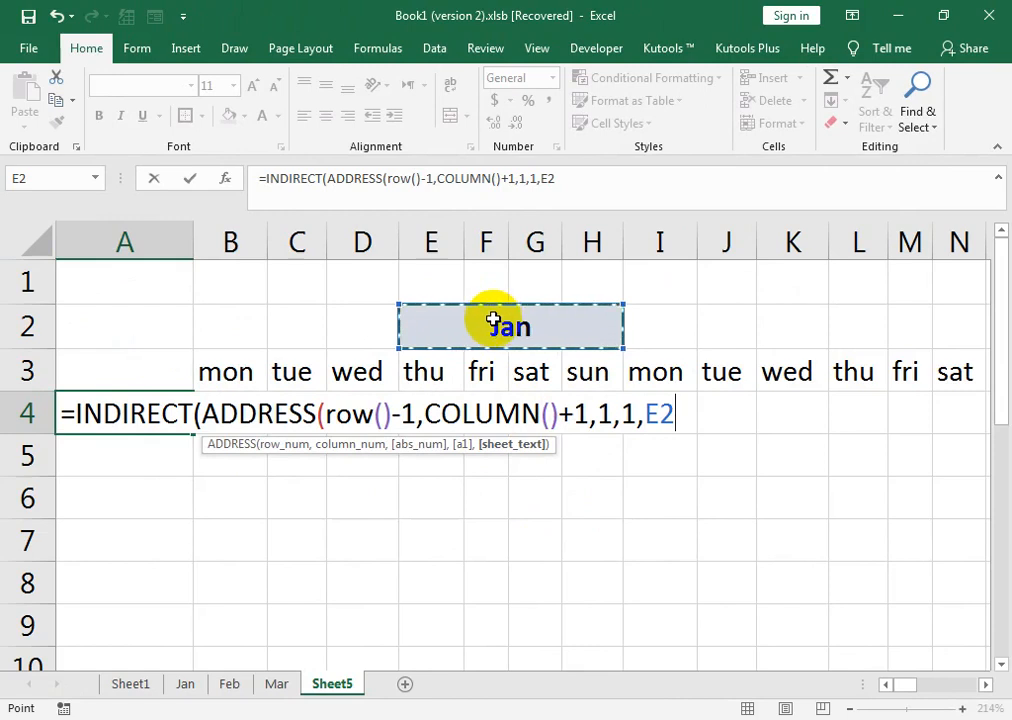
type(")")
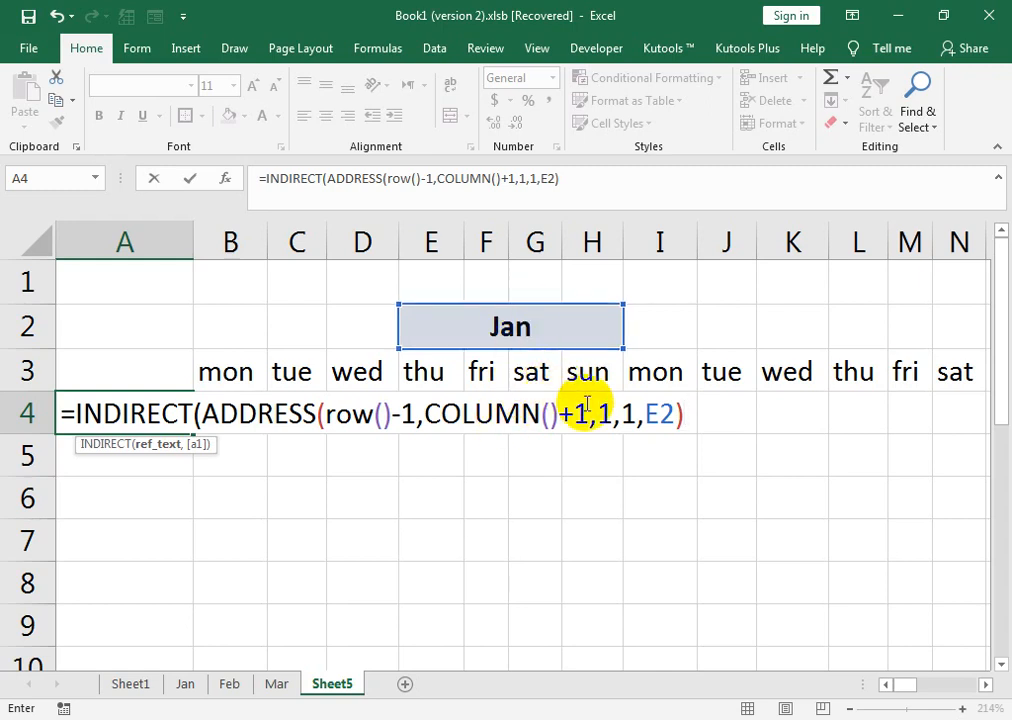
key("Return")
key("Return")
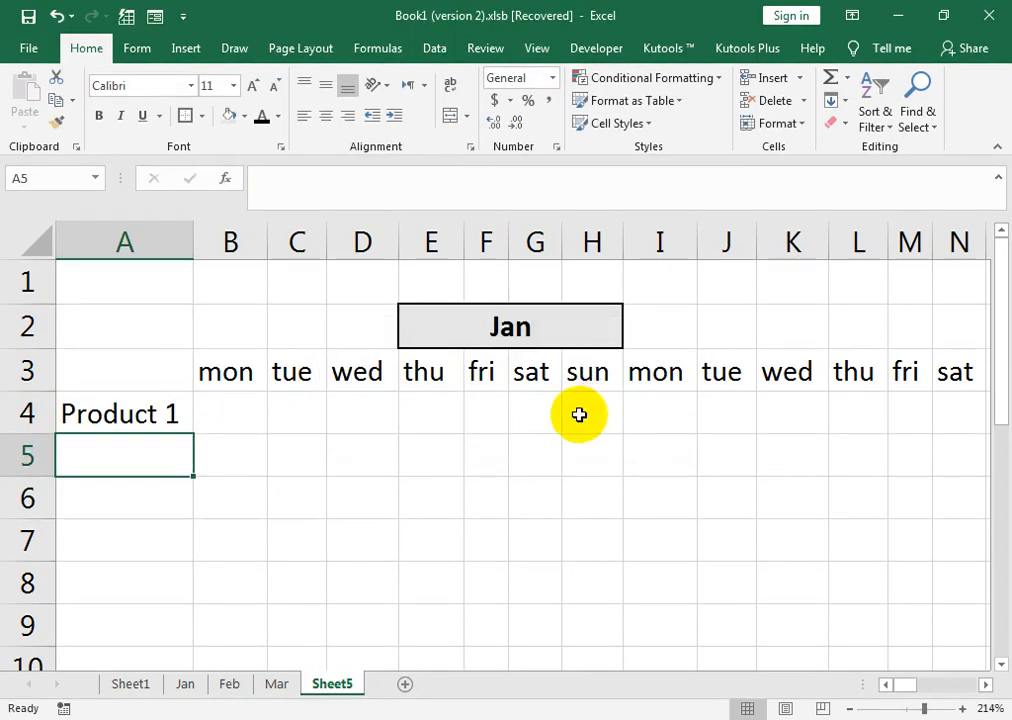
- Review the A4 formula on Sheet5 and compare its result with the product names on the Jan sheet
left_click(153, 416)
double_click(153, 416)
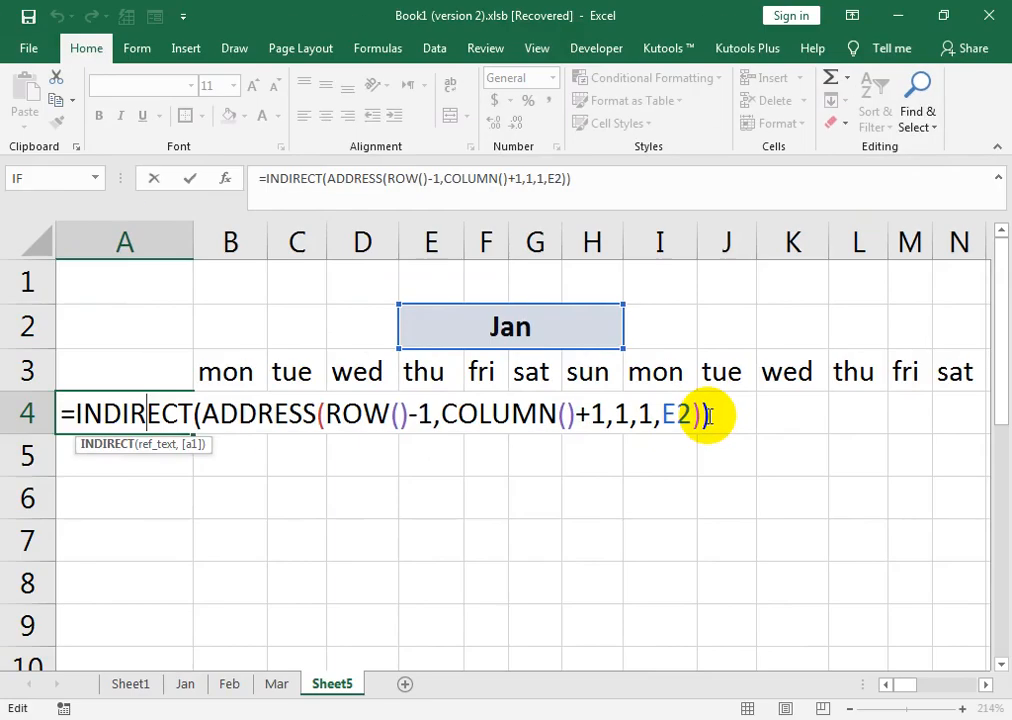
key("Return")
left_click(165, 416)
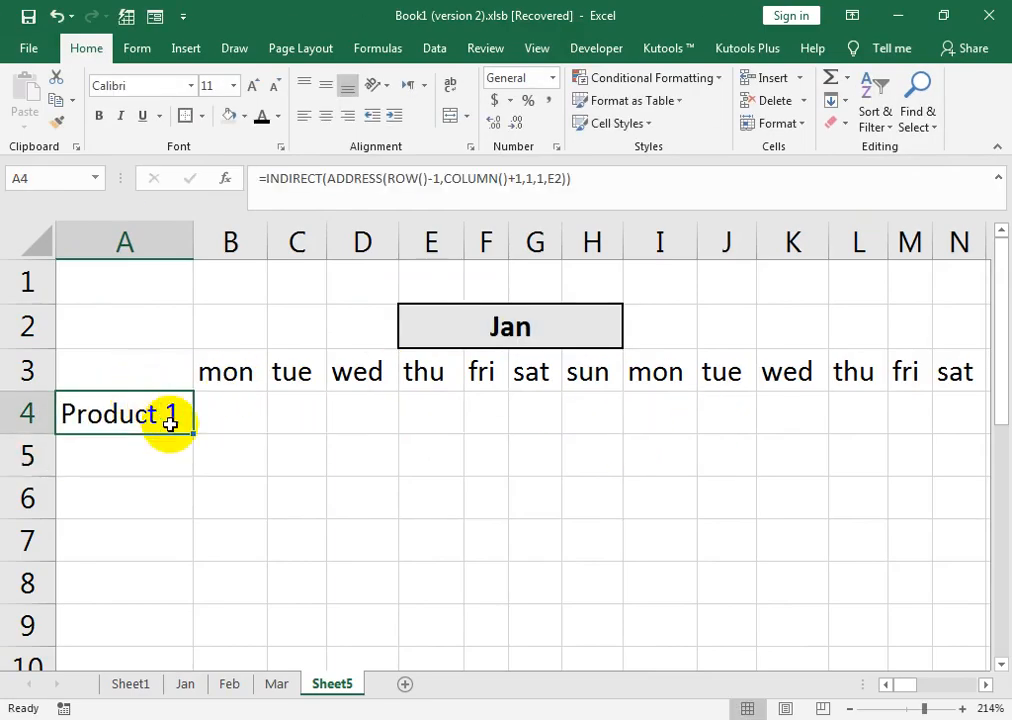
left_click(193, 690)
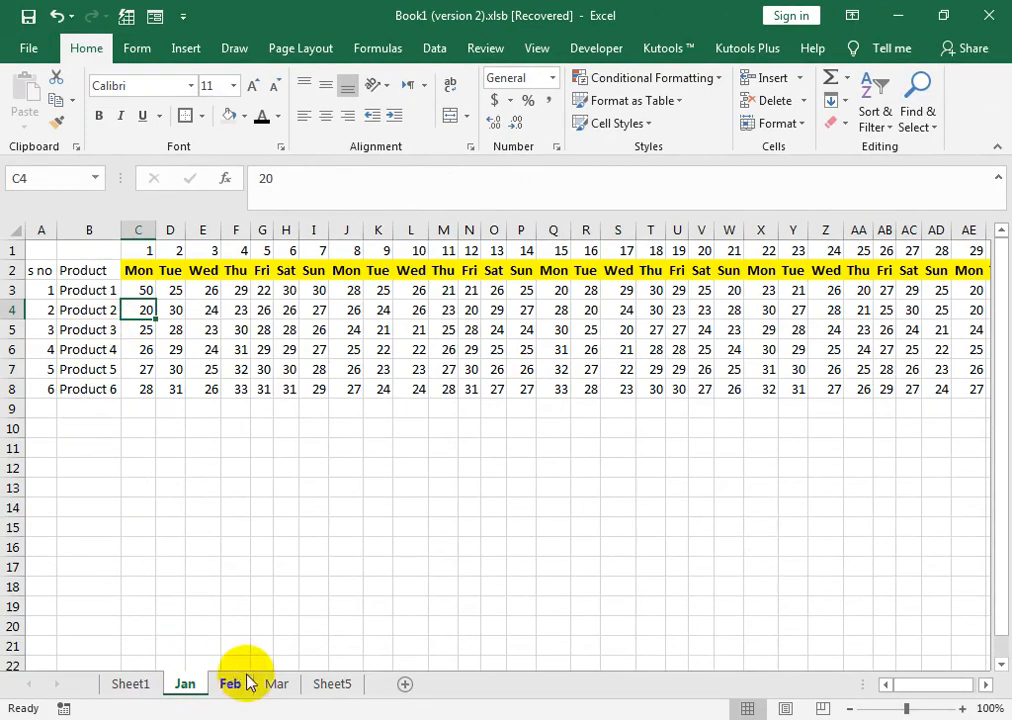
- Try to fill the A4 formula on Sheet5 down to A10 with the relative E2 reference
left_click(323, 684)
left_click_drag(194, 433, 203, 665)
scroll(253, 612, "down", 1)
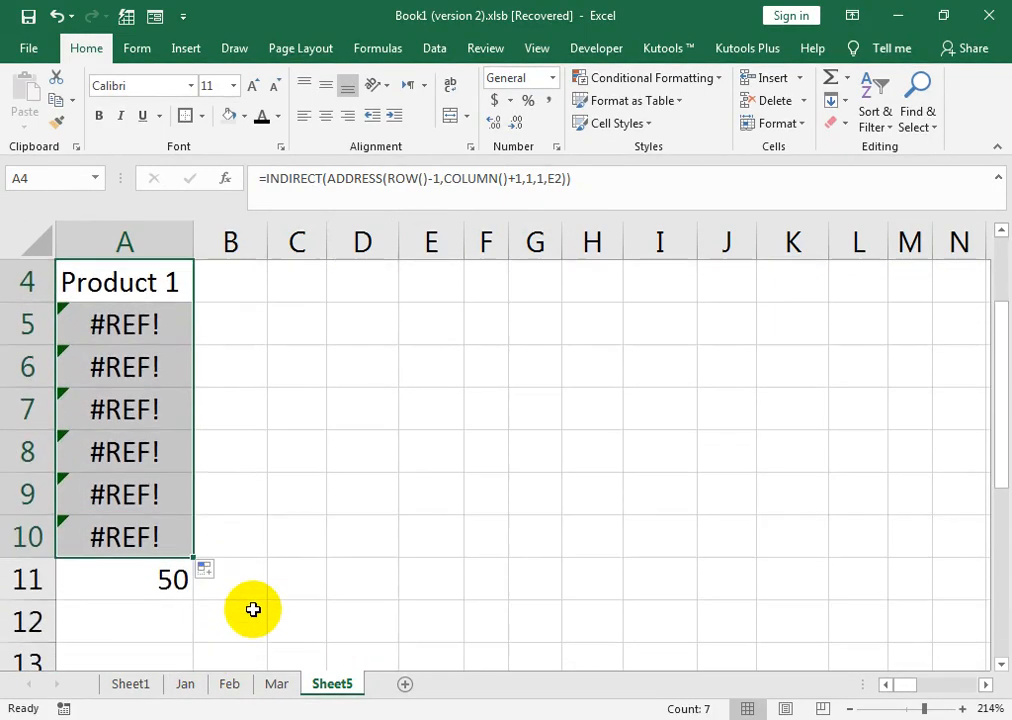
scroll(253, 610, "up", 1)
- Make the month reference in the A4 formula absolute as $E$2
double_click(142, 405)
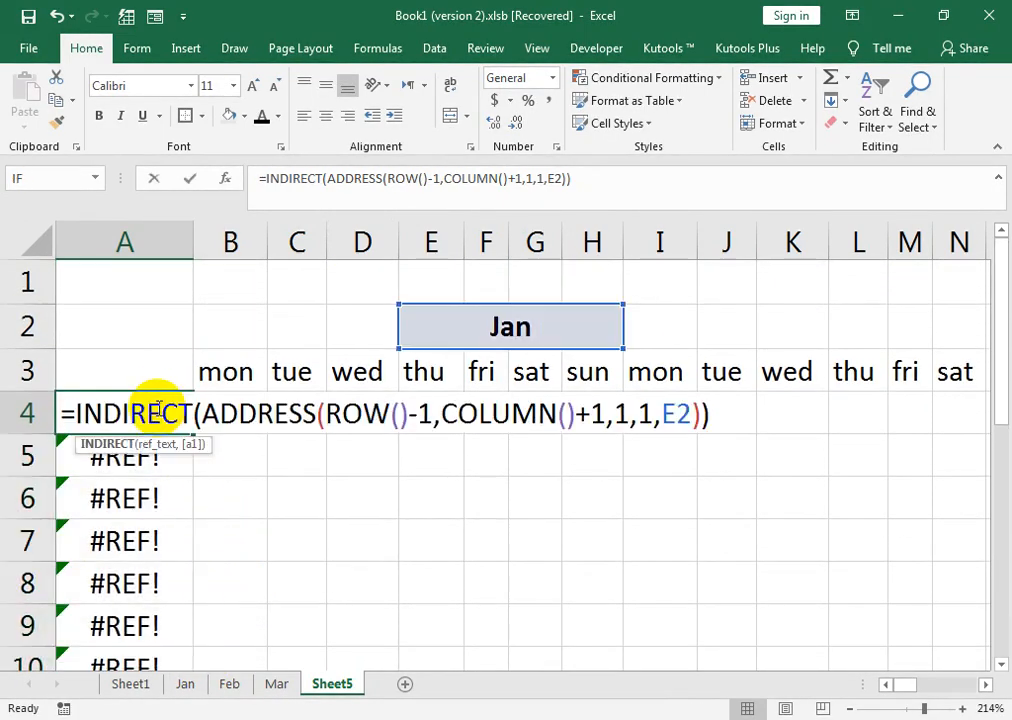
left_click(678, 413)
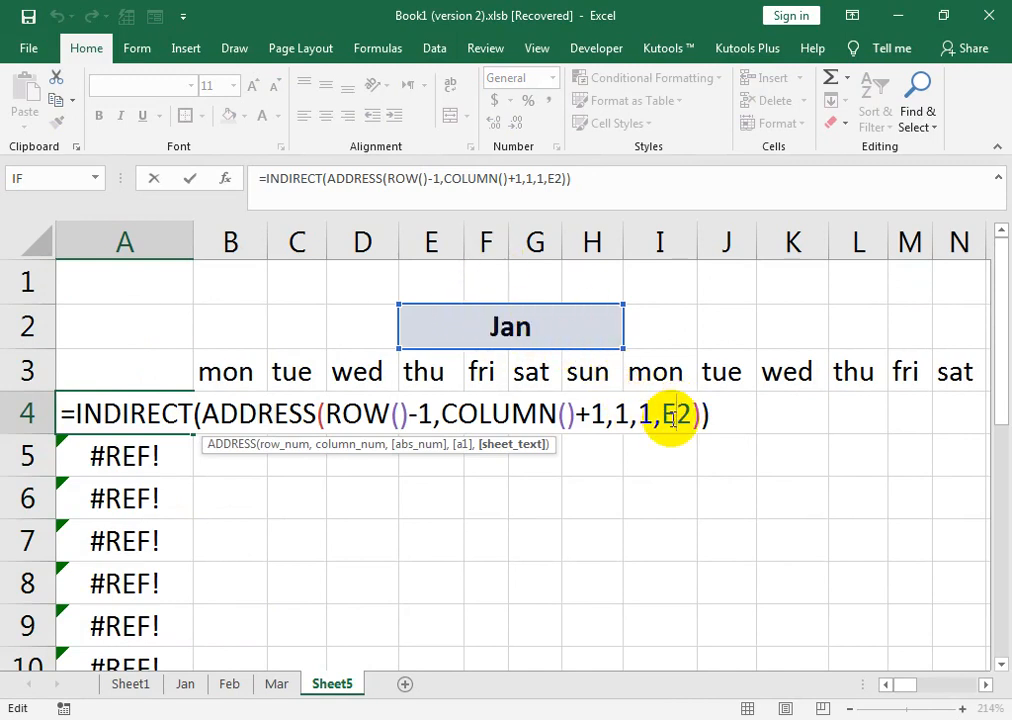
key("F4")
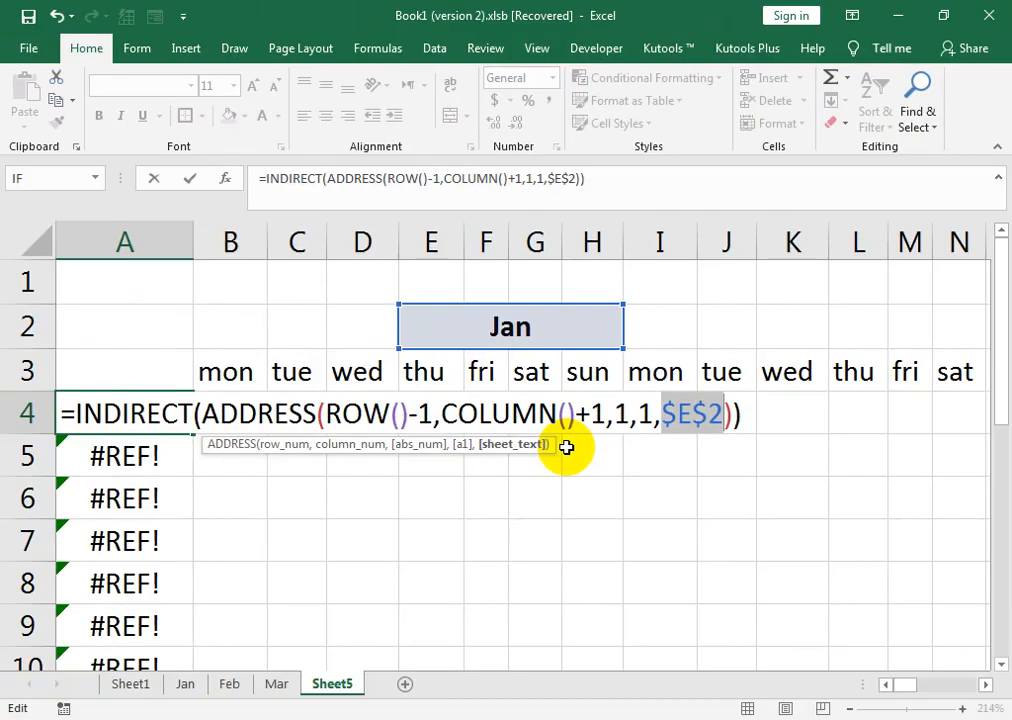
key("Return")
- Fill the corrected A4 formula down column A to A10
left_click(196, 420)
left_click(191, 428)
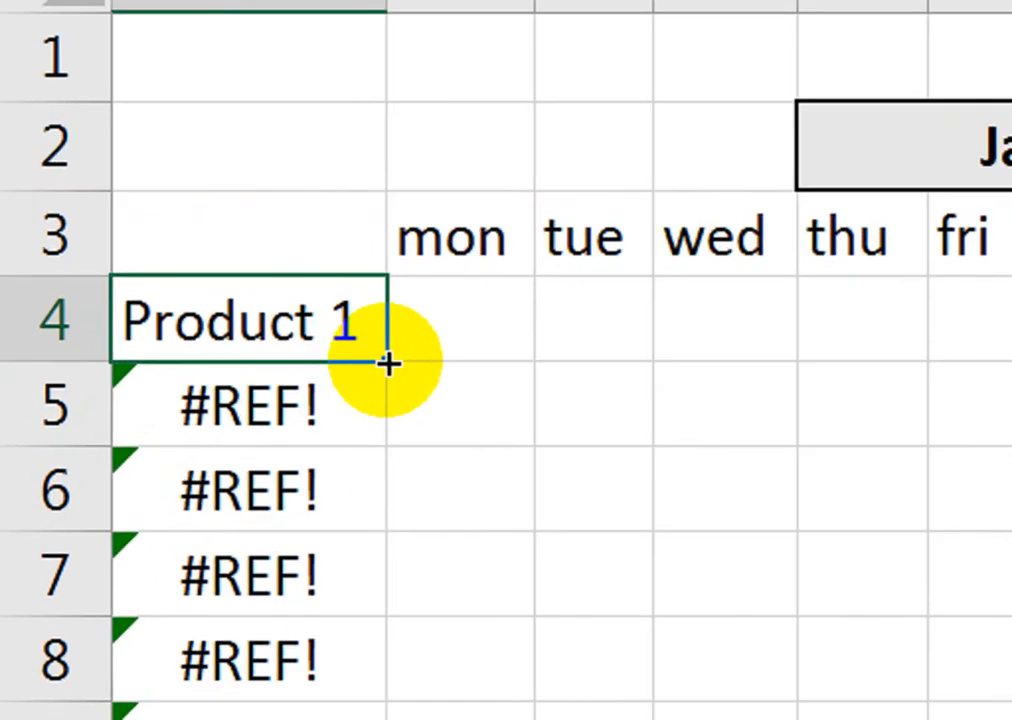
left_click_drag(388, 362, 321, 719)
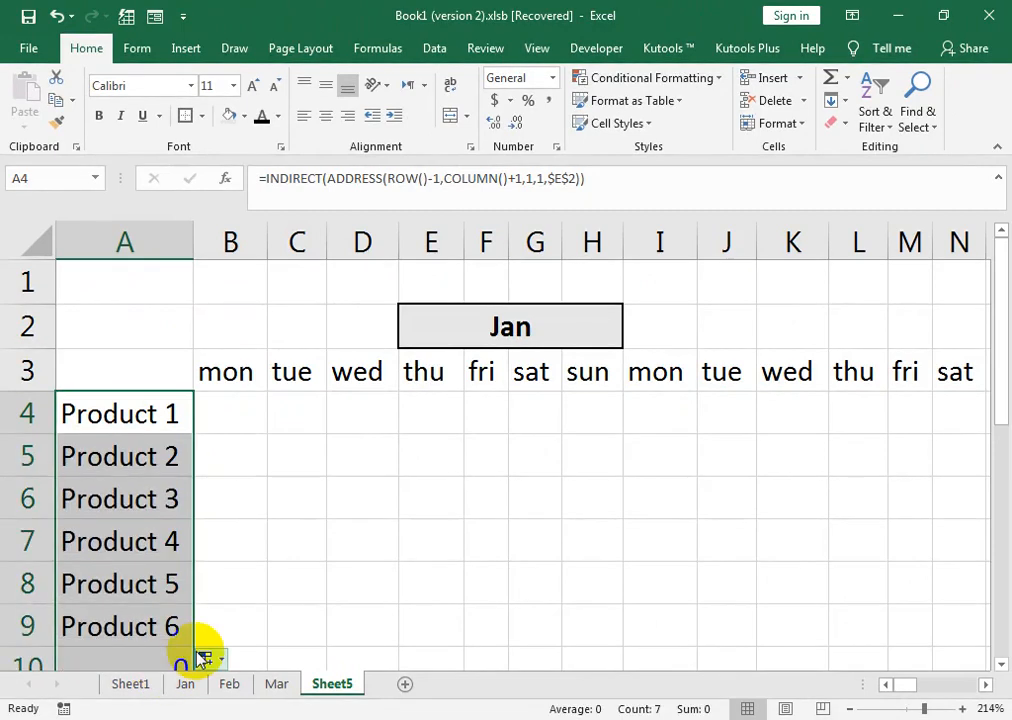
scroll(199, 650, "down", 1)
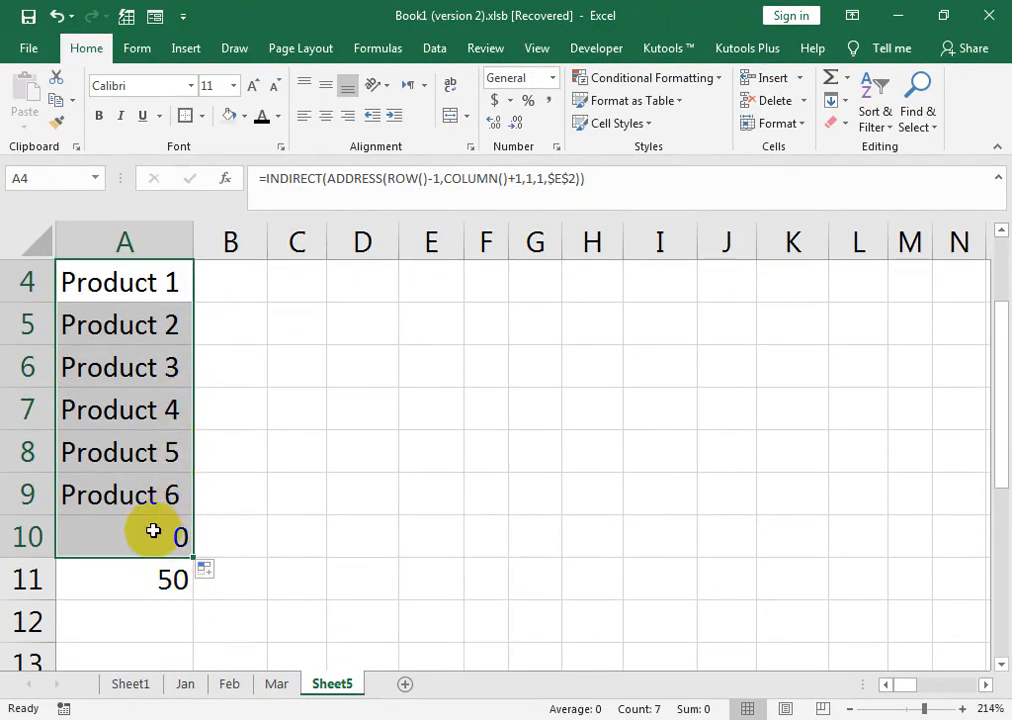
- Clear the surplus formula in A10 and the direct Jan reference in A11
left_click(152, 533)
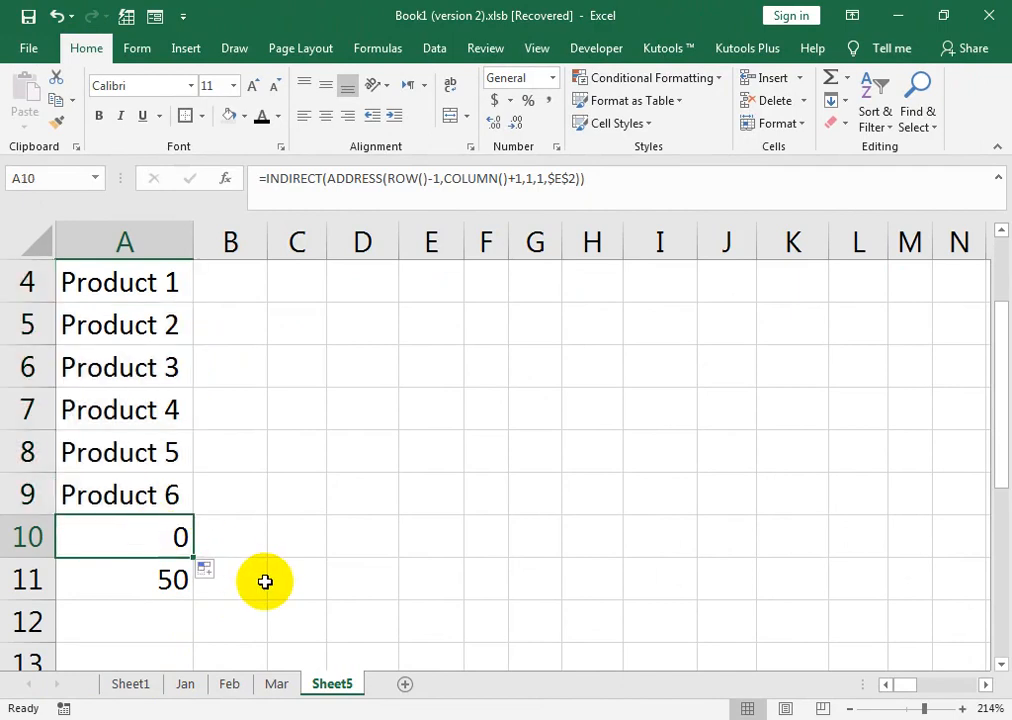
key("Delete")
key("Down")
scroll(264, 581, "up", 1)
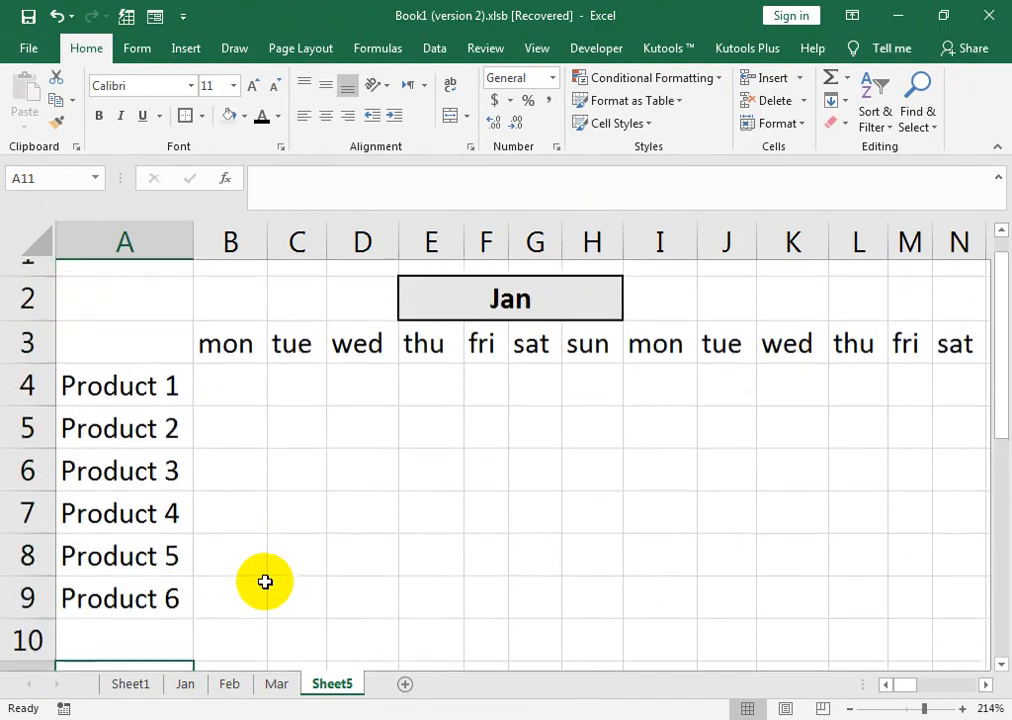
- Fill the INDIRECT formulas in A4:A9 across the day columns to AE9
left_click_drag(178, 411, 311, 524)
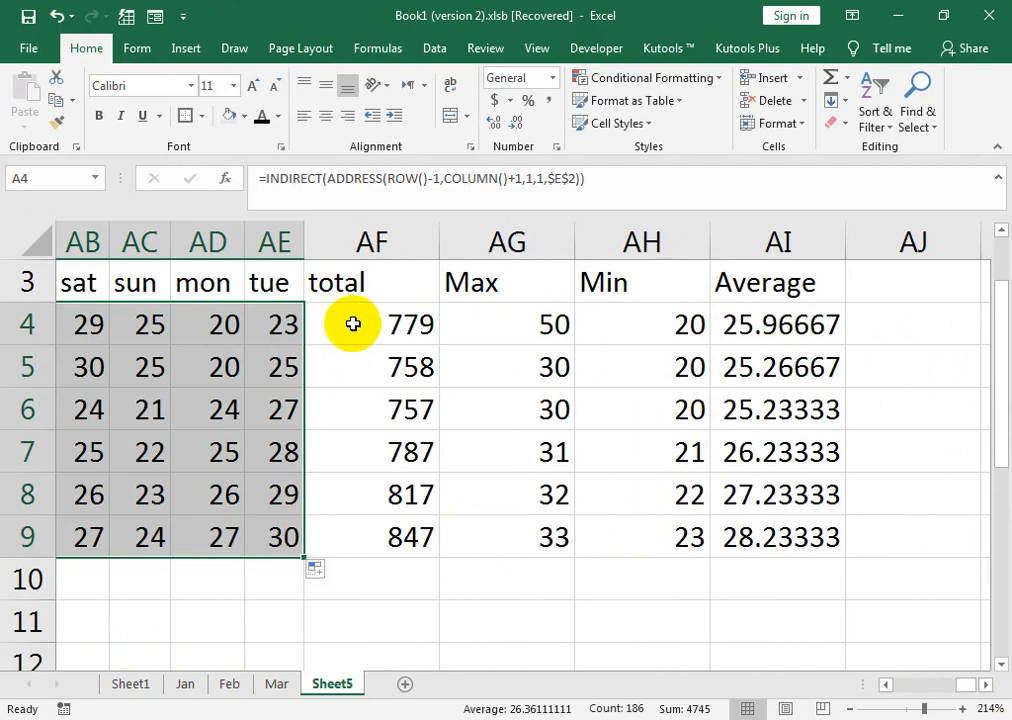
- Examine the total, Max and Min formulas in AF4, AG4 and AH4
double_click(353, 323)
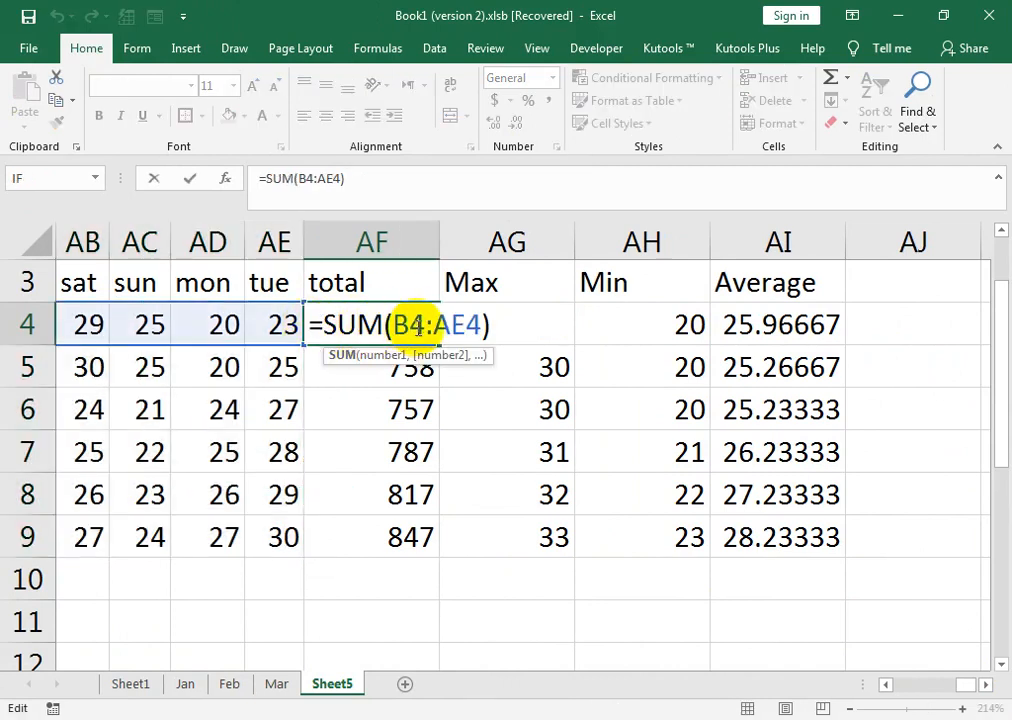
key("Return")
left_click(465, 322)
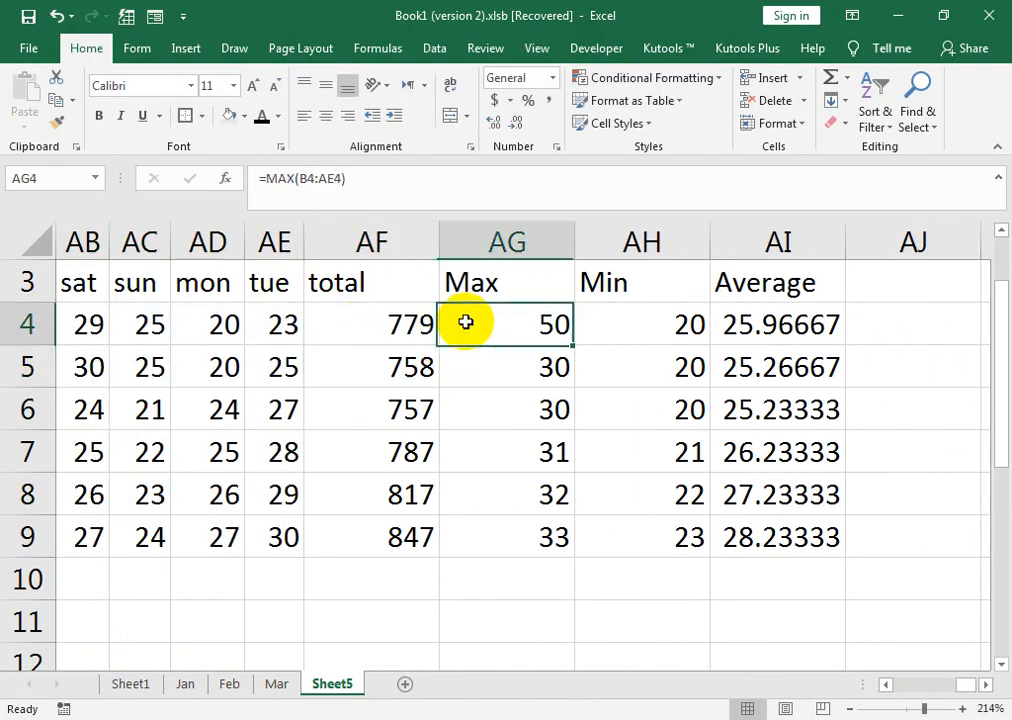
double_click(465, 322)
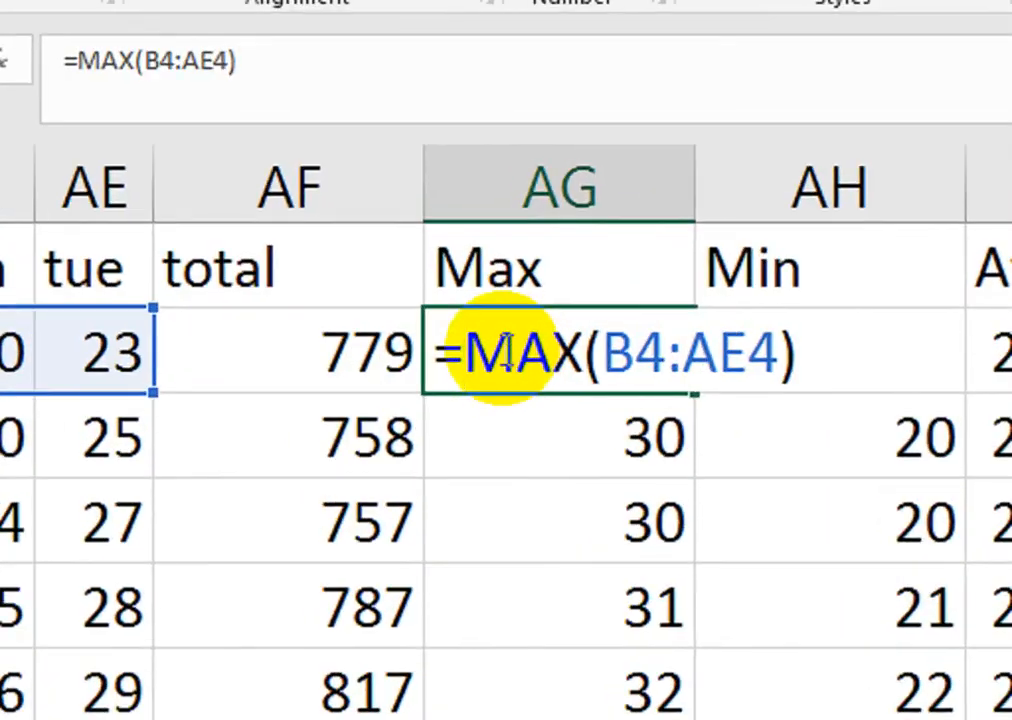
key("Return")
double_click(628, 329)
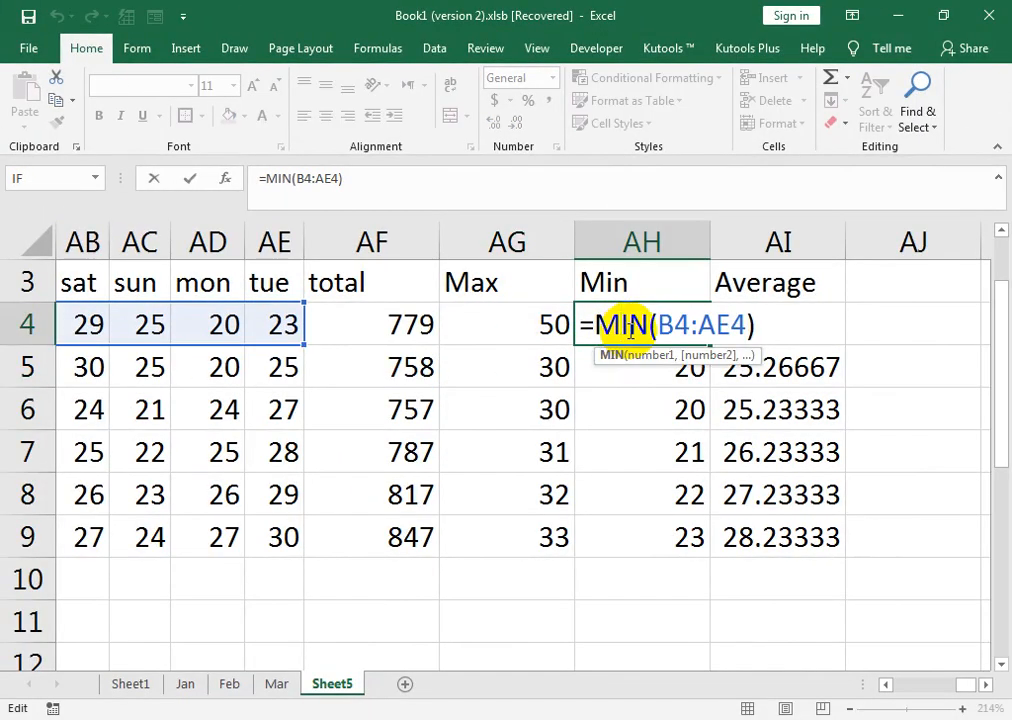
key("Return")
scroll(430, 450, "up", 1)
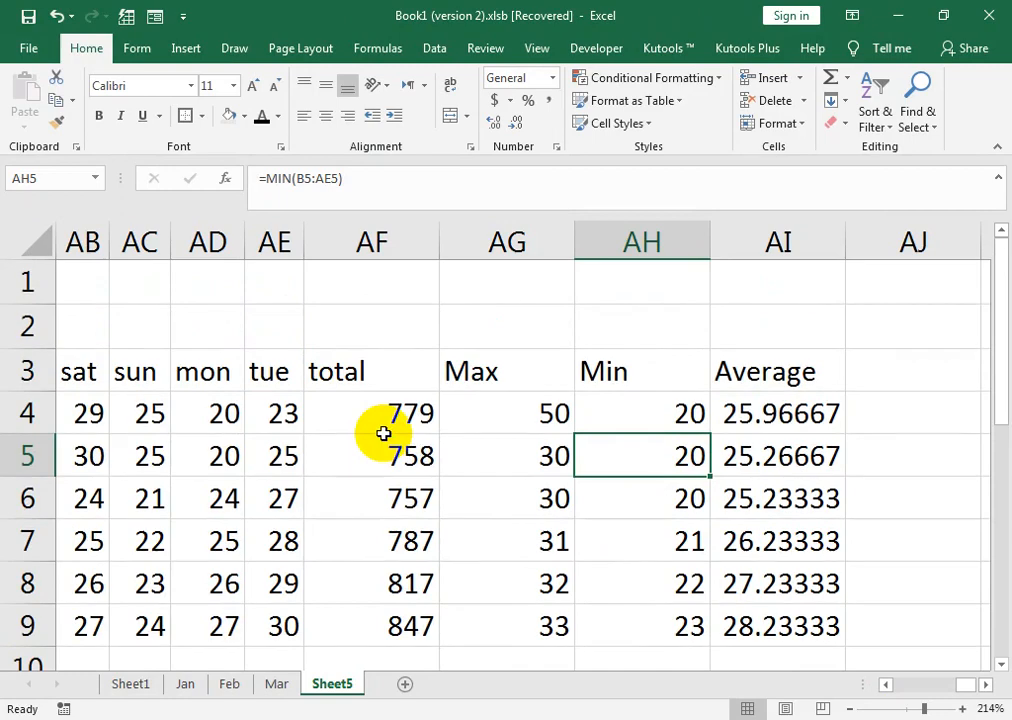
- Unmerge the month cell at E2, move it to AG2, and merge and center it across AG2:AI2
left_click_drag(924, 708, 914, 708)
left_click_drag(96, 260, 147, 260)
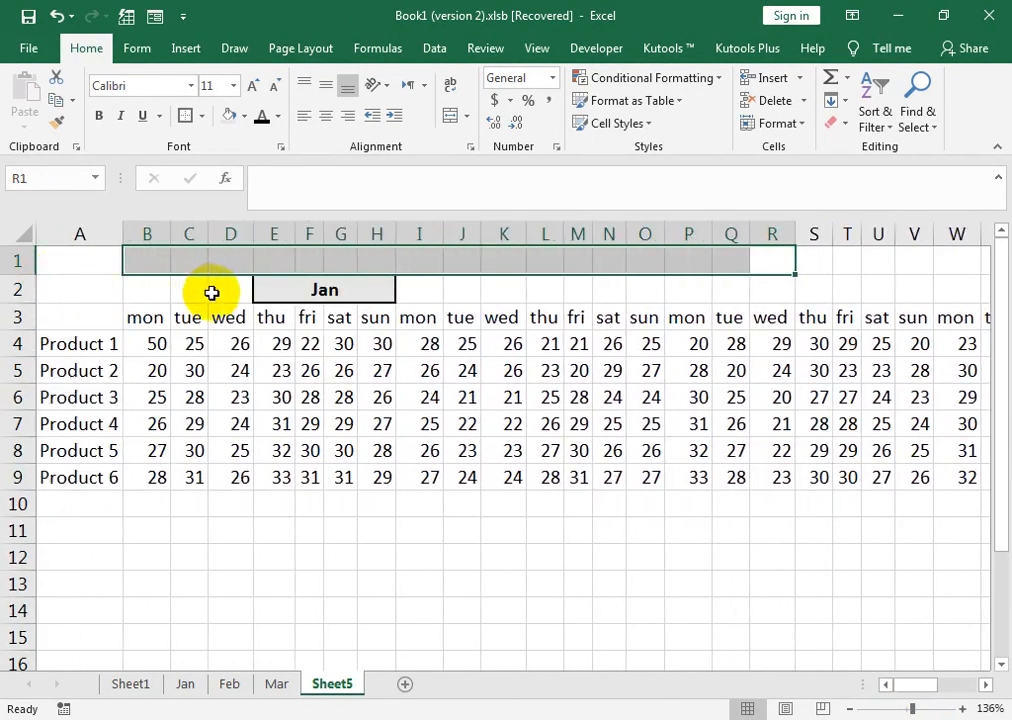
left_click(330, 289)
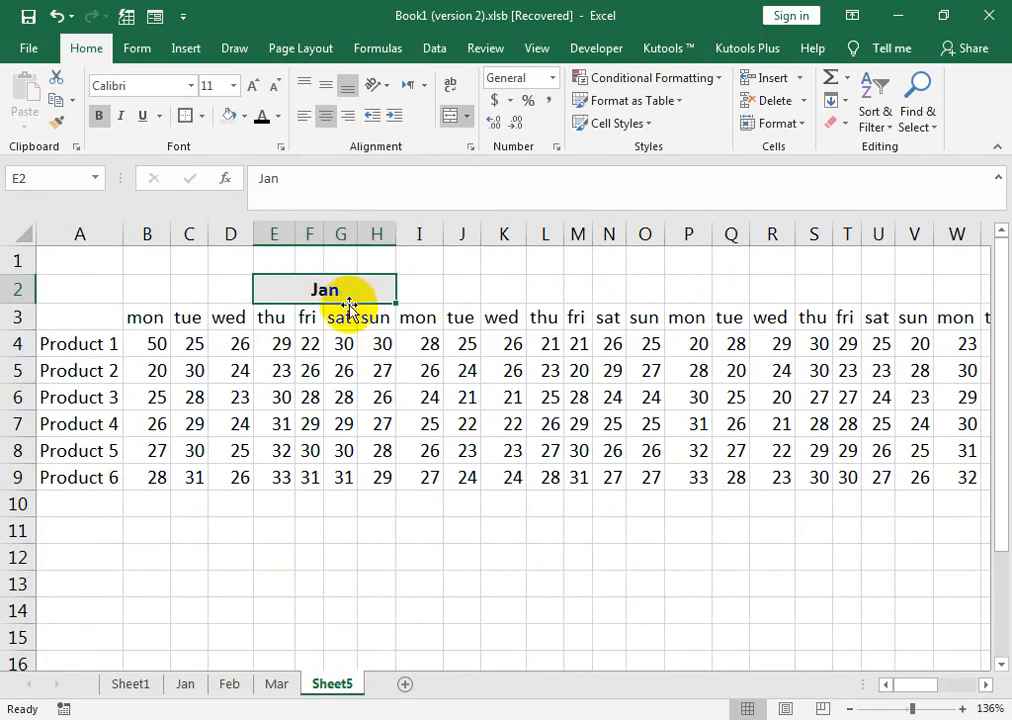
left_click(449, 122)
left_click_drag(277, 303, 542, 289)
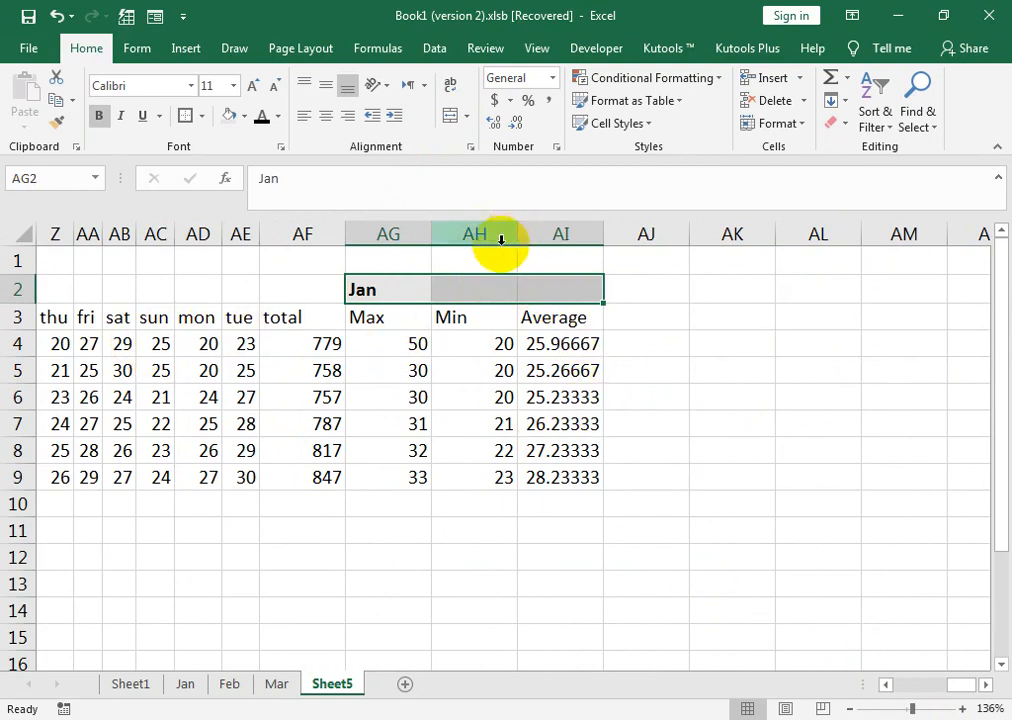
left_click(450, 115)
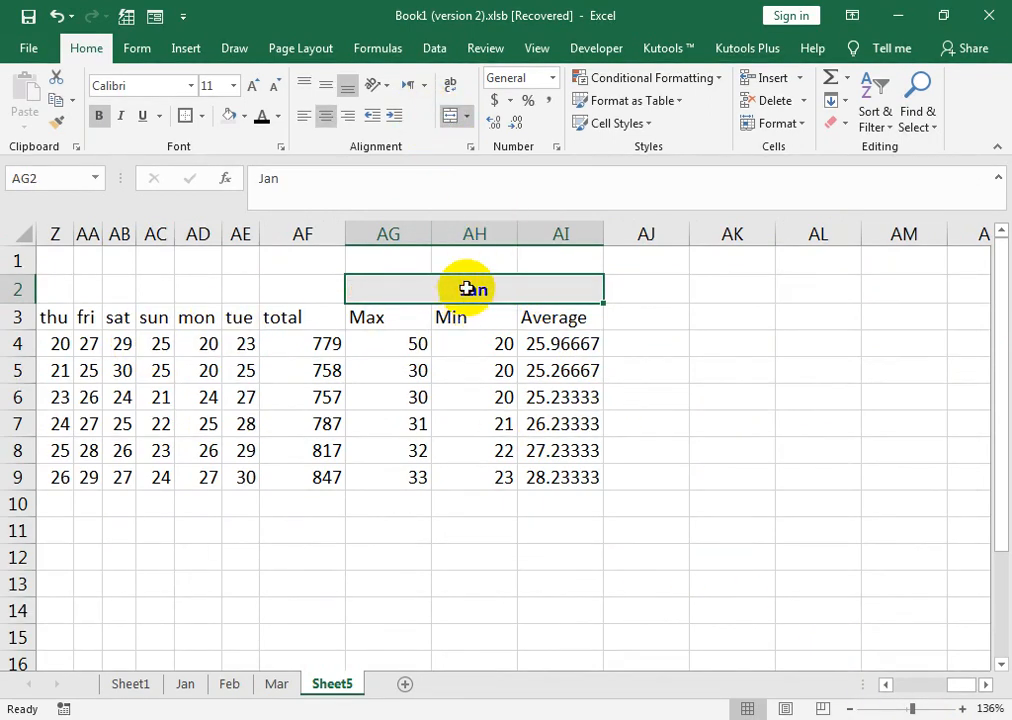
- Set the month in AG2 to Feb and apply an outline border around the merged AG2:AI2 cell
type("Fe")
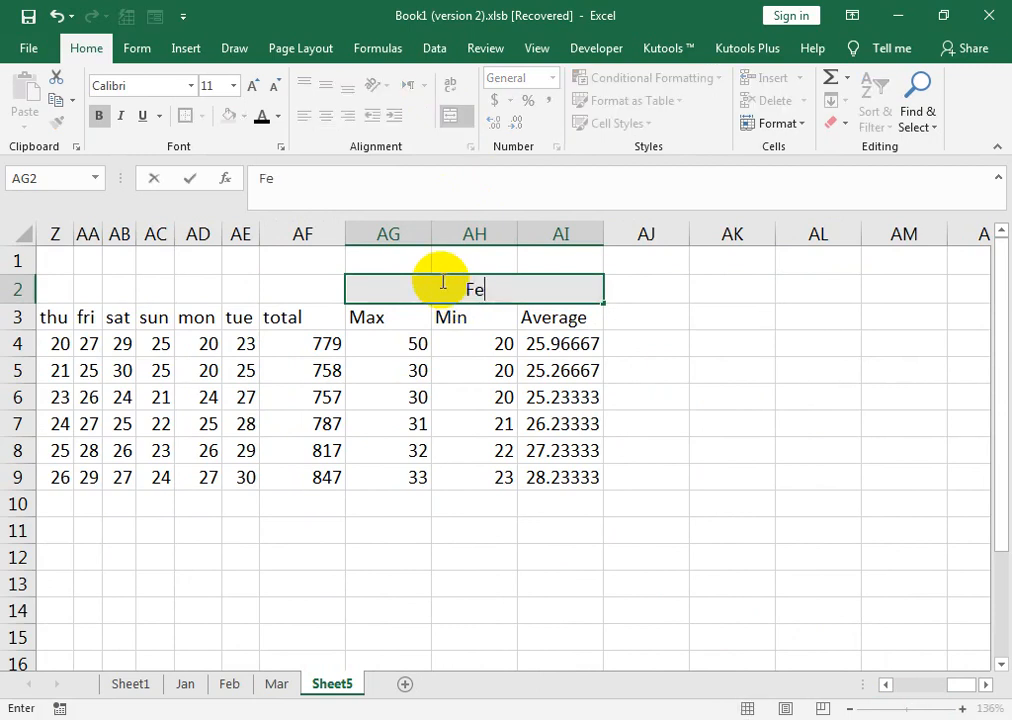
type("b")
key("Return")
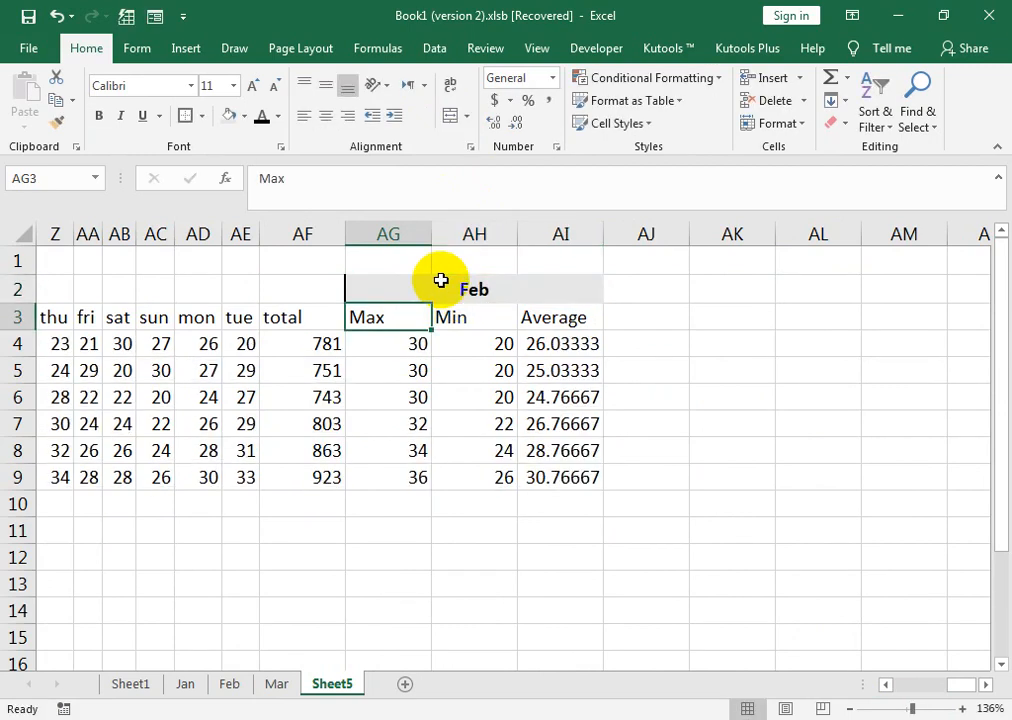
left_click(441, 280)
left_click(182, 116)
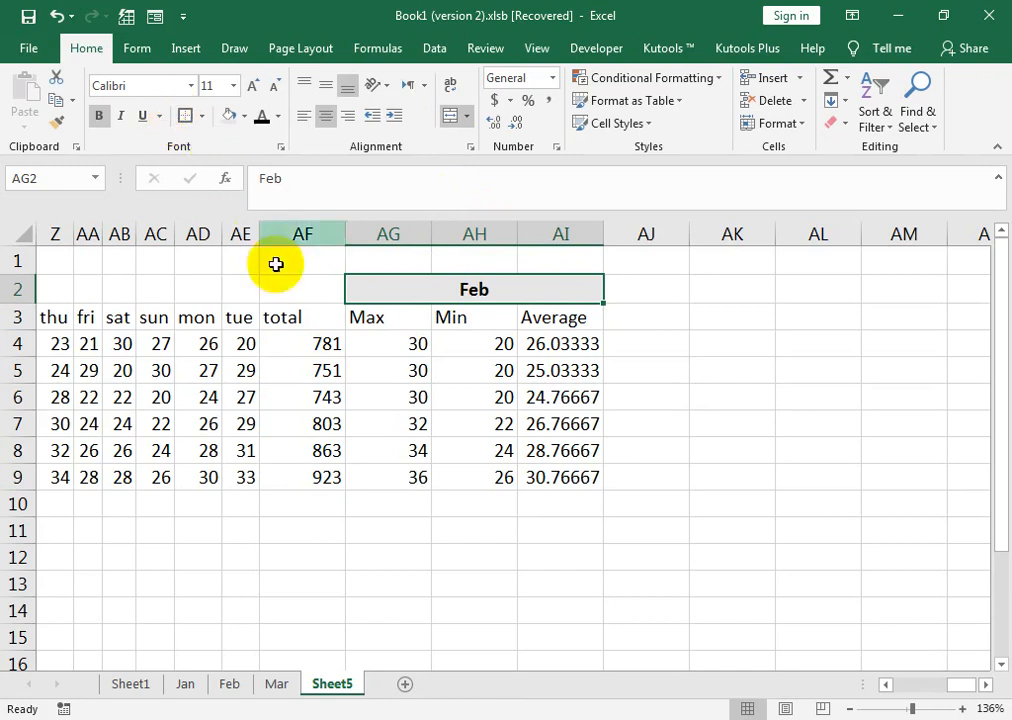
left_click(303, 362)
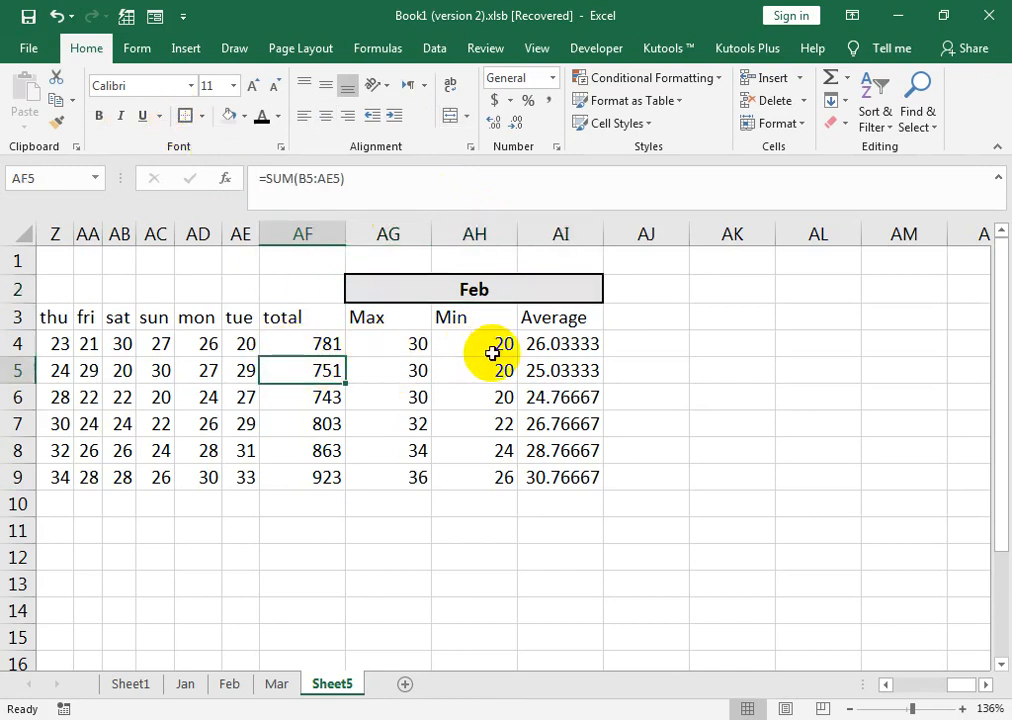
- Add a list data validation to the AG2 month cell with the source jan,Feb,Mar
left_click(481, 288)
left_click(436, 52)
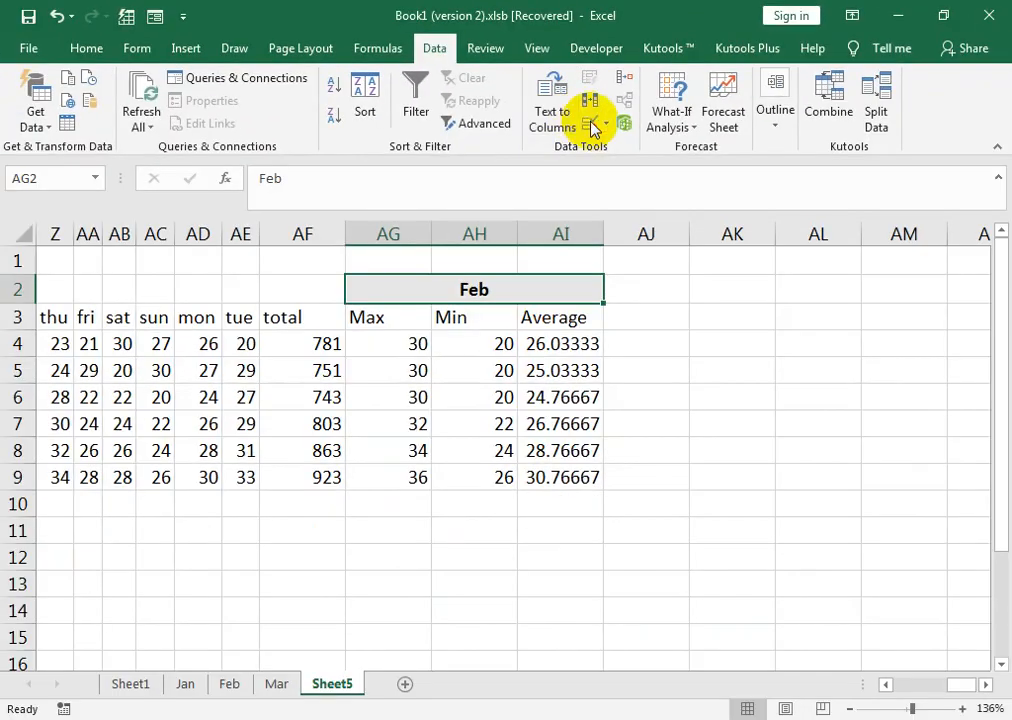
left_click(604, 124)
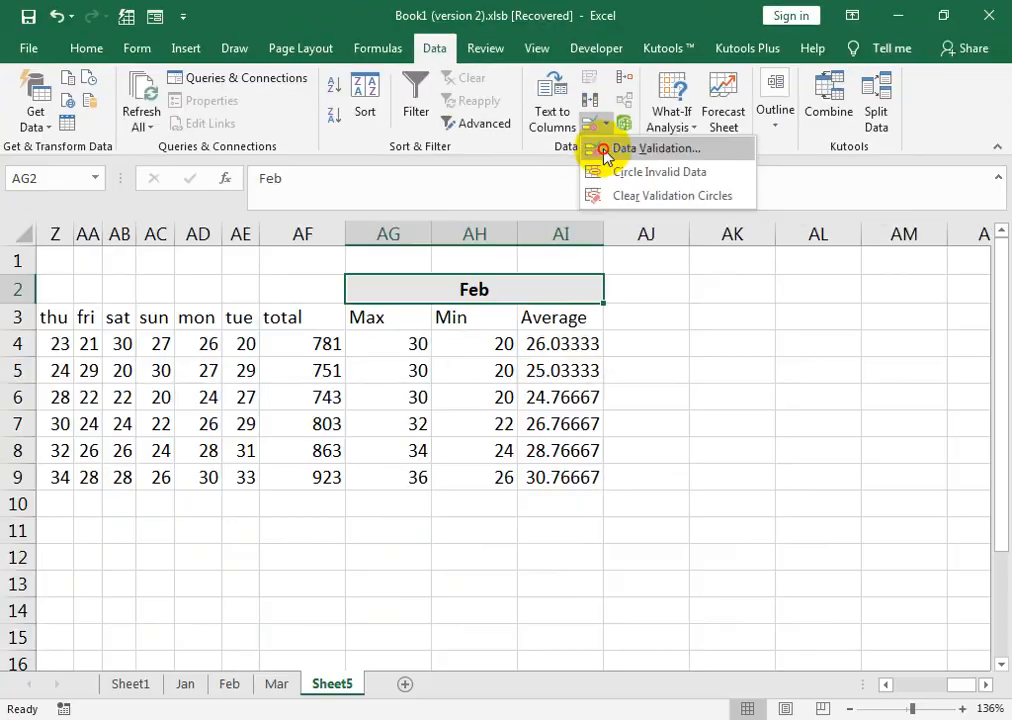
left_click(608, 147)
left_click(576, 456)
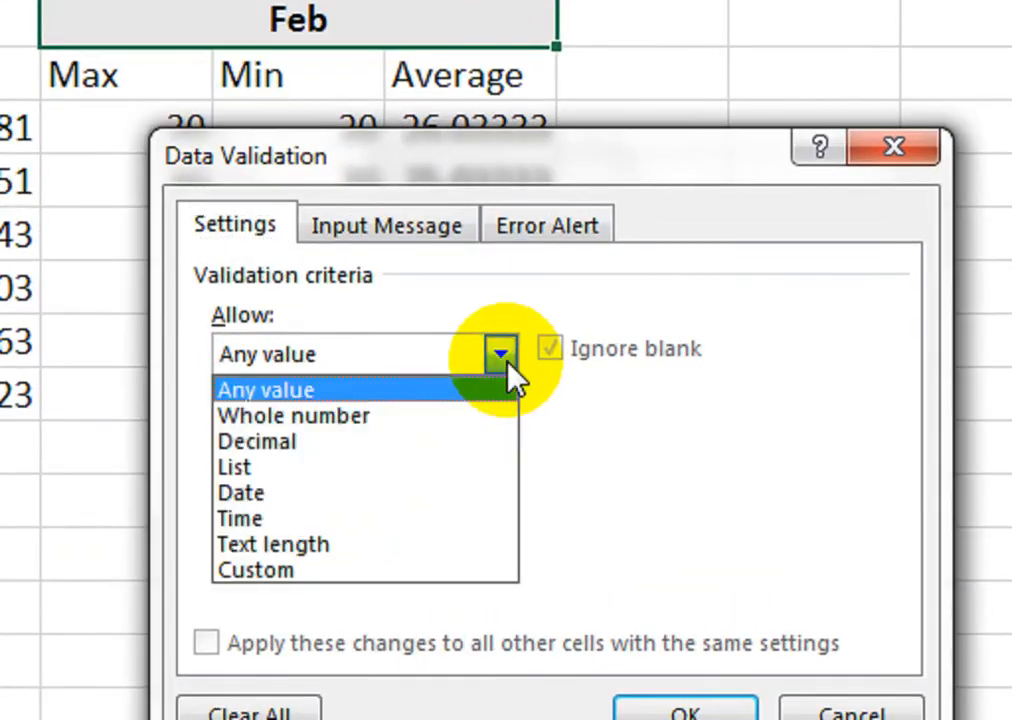
left_click(483, 467)
left_click(428, 512)
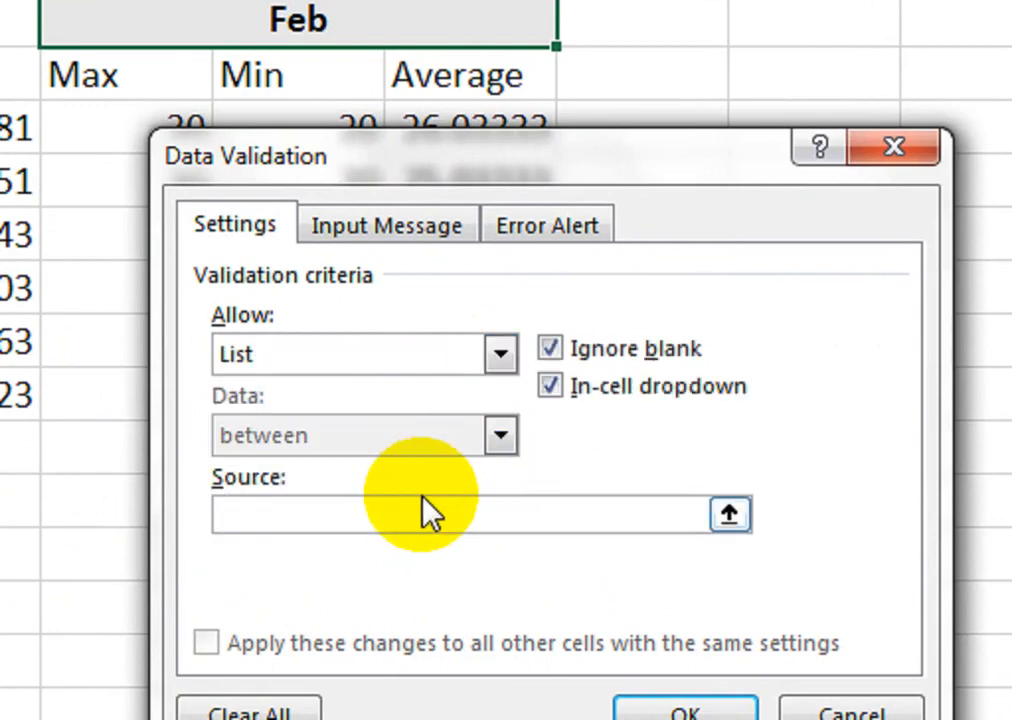
type("jan,Feb")
type(",Mar")
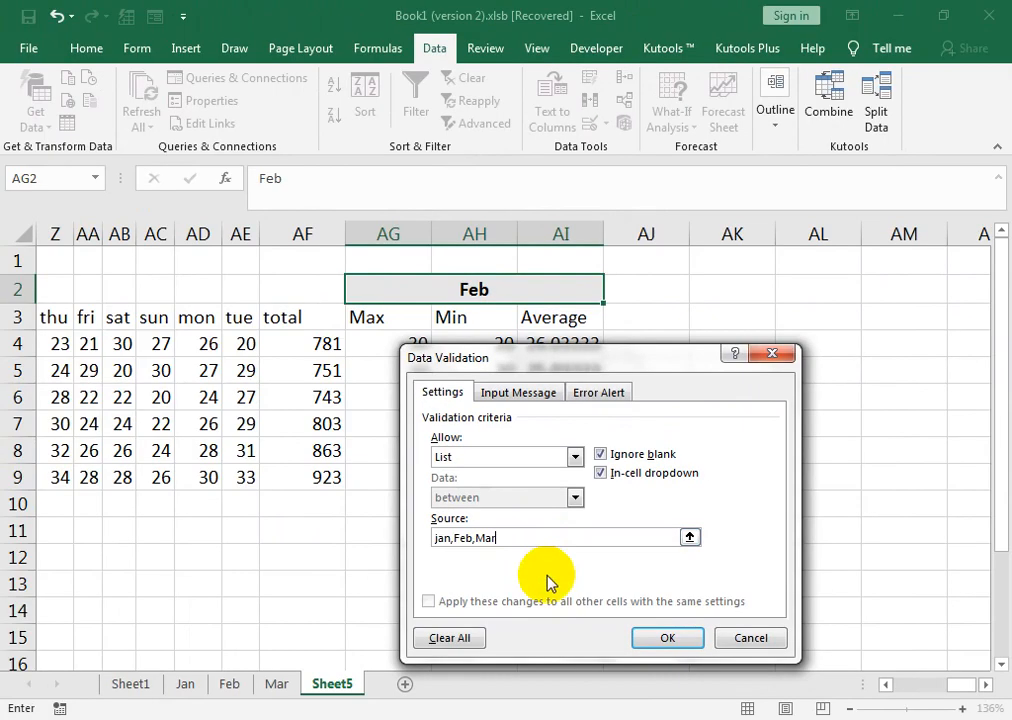
left_click(645, 711)
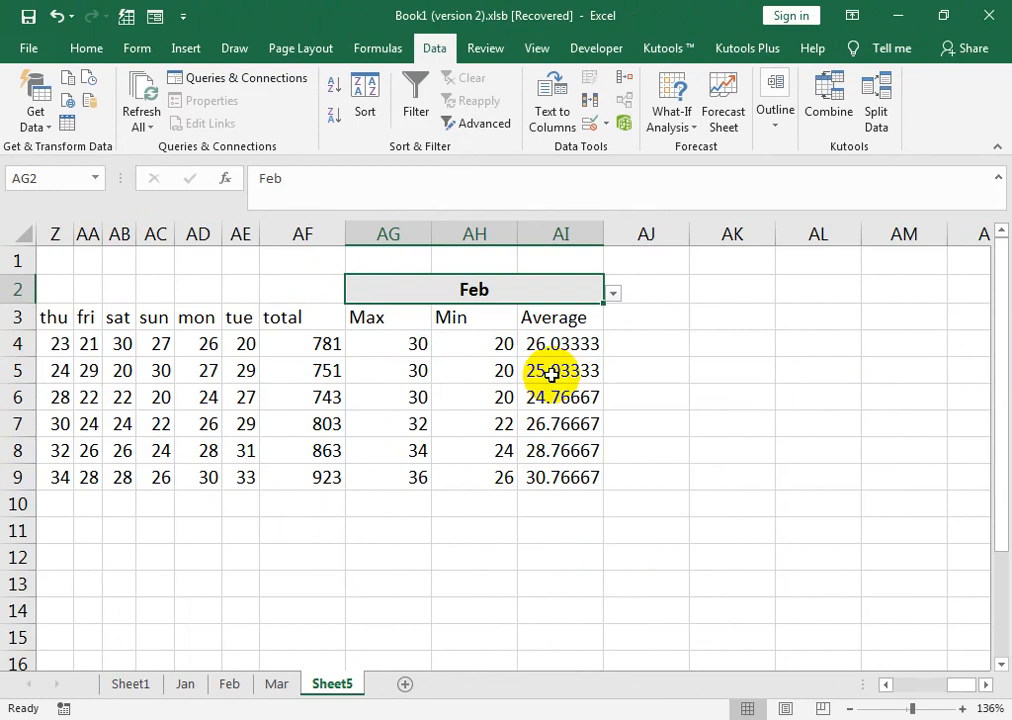
- Choose jan from the month drop-down in AG2
left_click(621, 301)
left_click(585, 289)
left_click(612, 293)
key("Return")
- Format the Max, Min and Average headers in AG3:AI3 with black fill and white, centered, bold text
left_click_drag(556, 312, 357, 322)
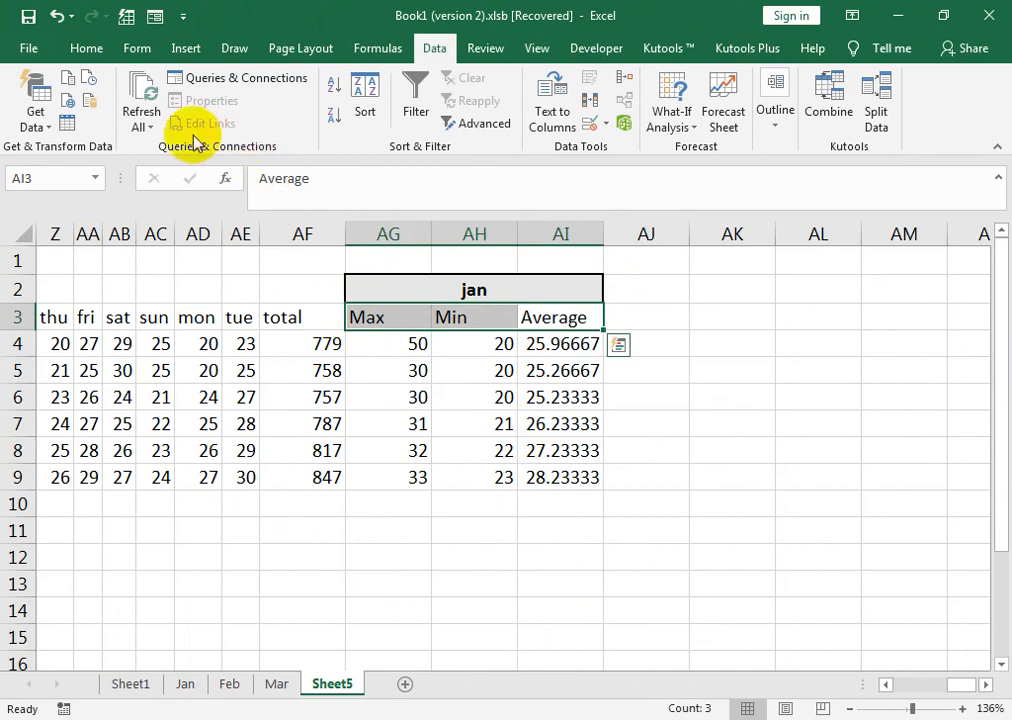
left_click(86, 48)
left_click(243, 118)
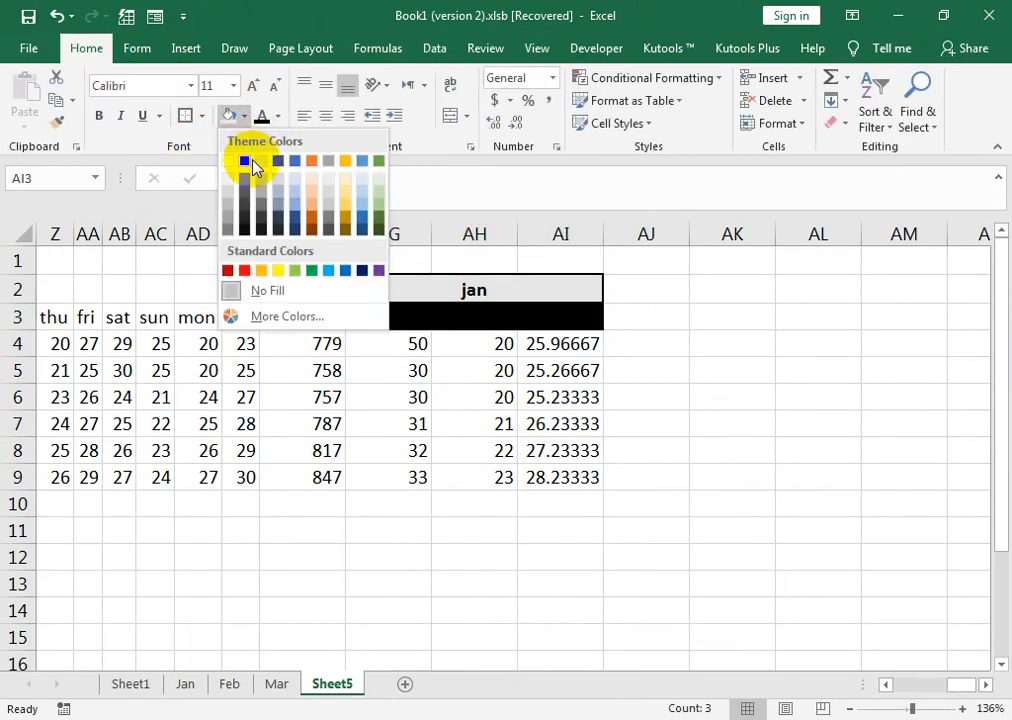
left_click(245, 160)
left_click(279, 118)
left_click(266, 183)
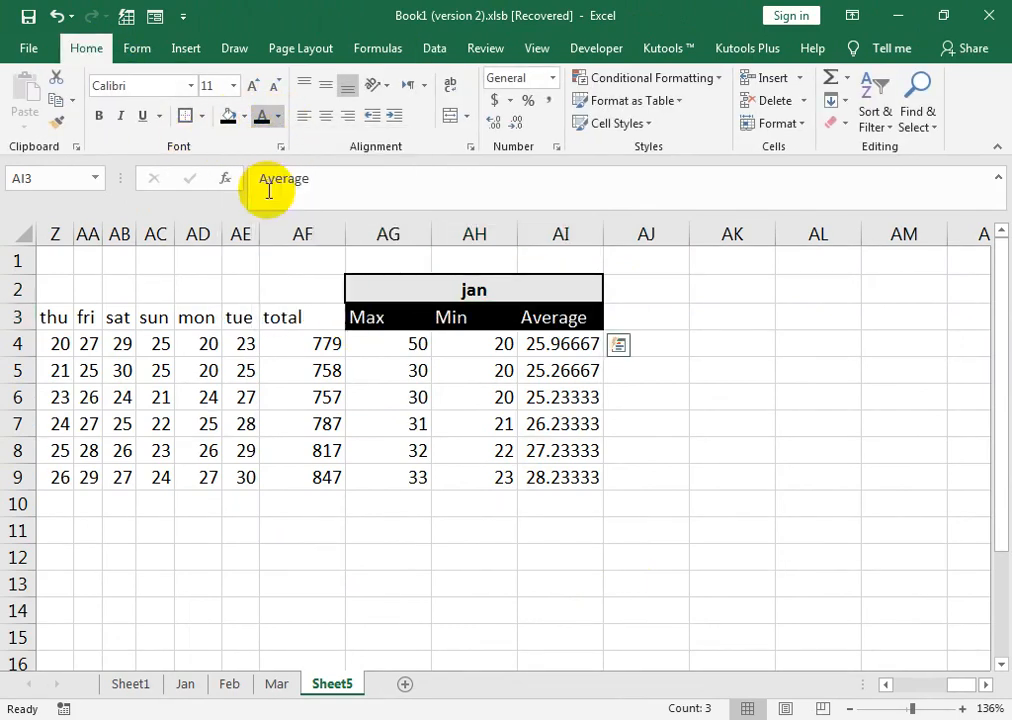
left_click(326, 116)
left_click(99, 116)
- Format the day and total headers in B3:AF3 with dark blue fill and white italic text
key("Left")
left_click_drag(72, 320, 140, 318)
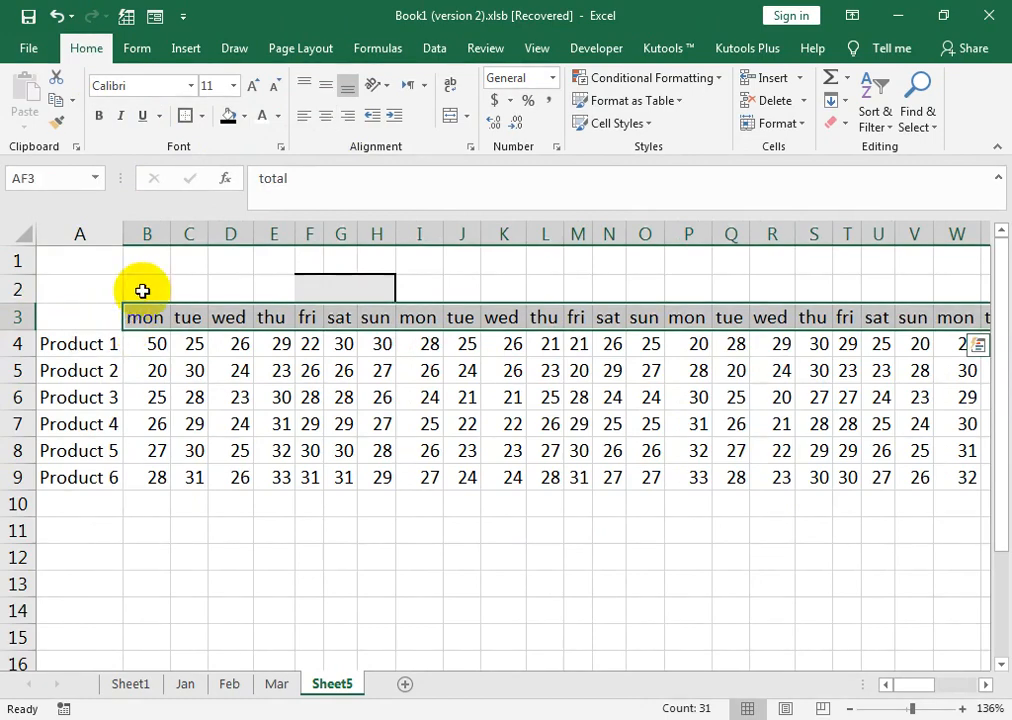
left_click(243, 116)
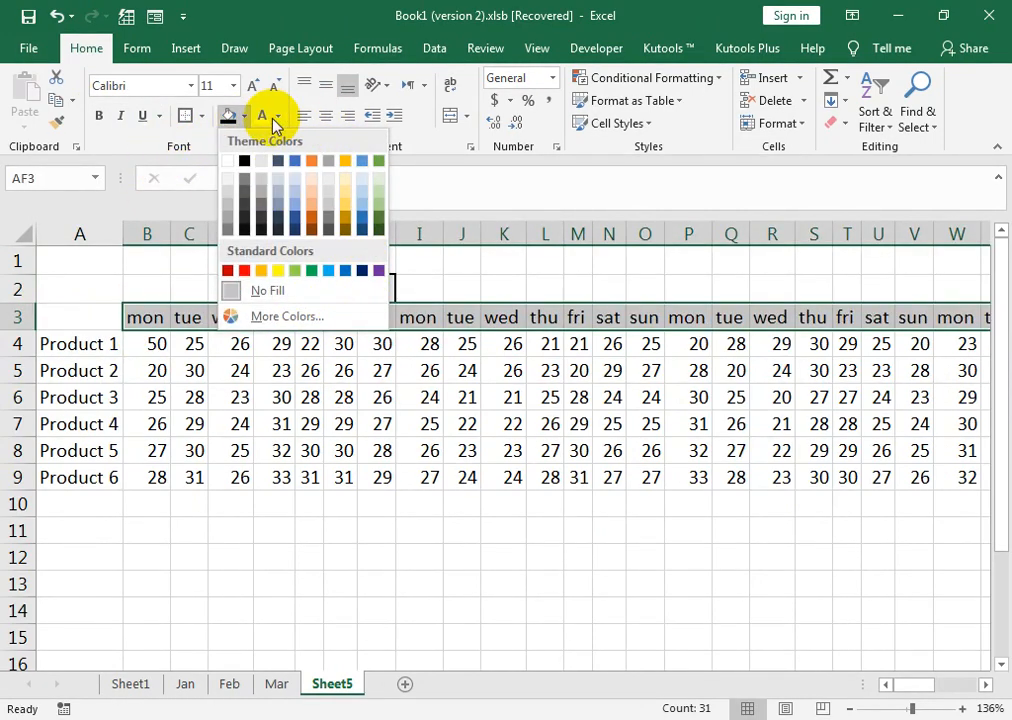
left_click(362, 271)
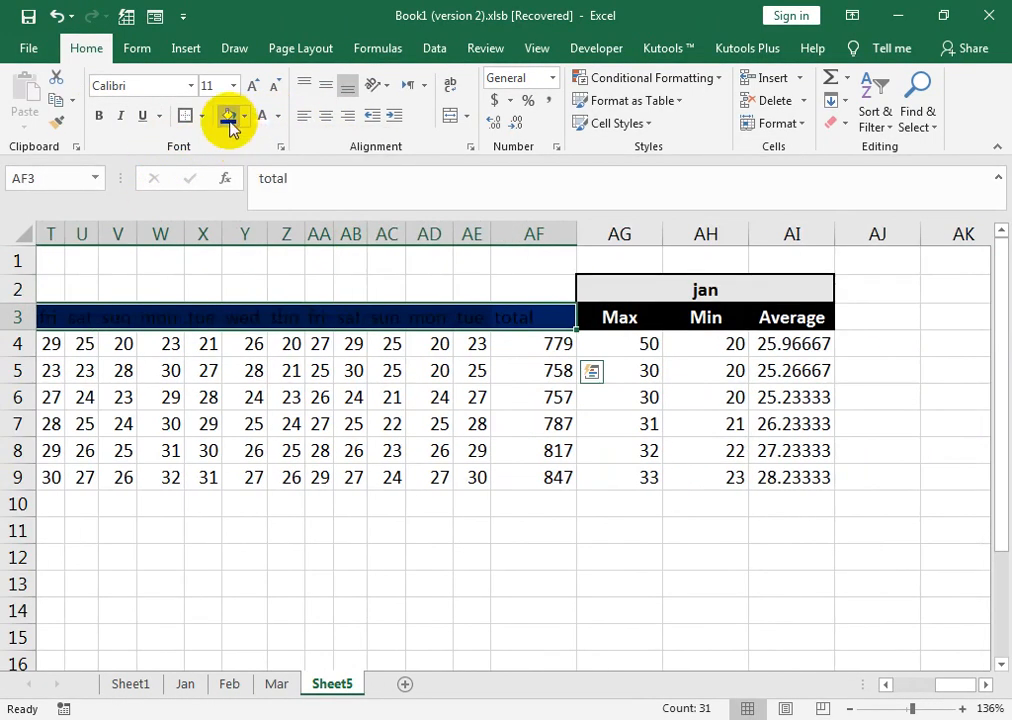
left_click(261, 116)
left_click(120, 116)
left_click_drag(313, 343, 142, 325)
left_click(117, 285)
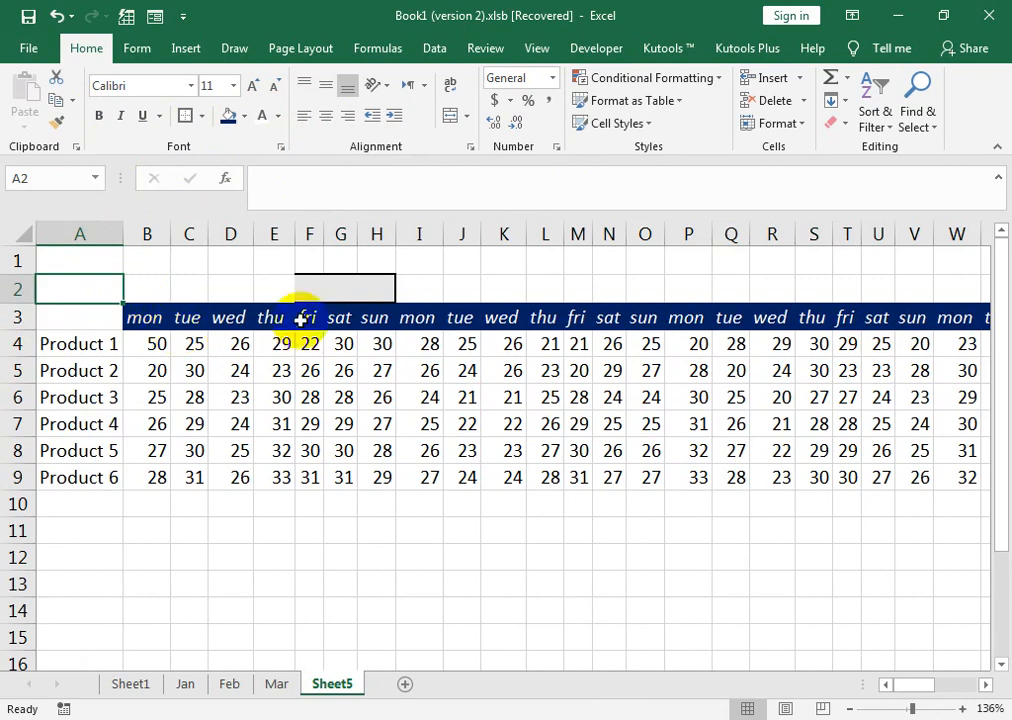
- Test the AG2 month drop-down by choosing Feb with the summary columns in view
left_click_drag(847, 288, 874, 273)
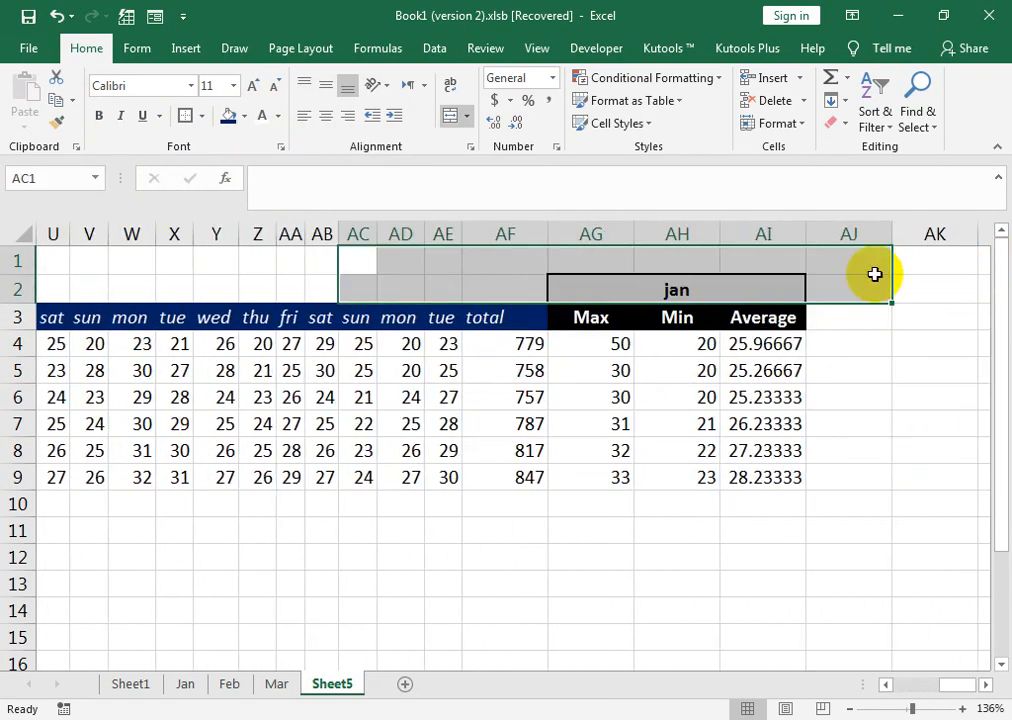
left_click(757, 289)
left_click(901, 709)
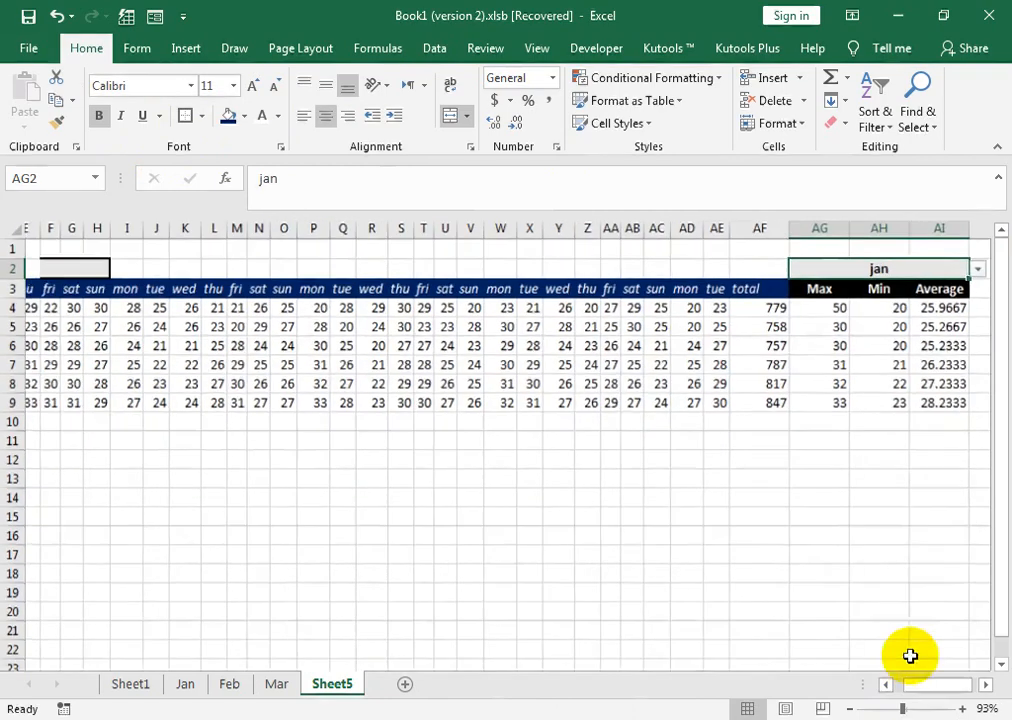
left_click(980, 269)
left_click(950, 300)
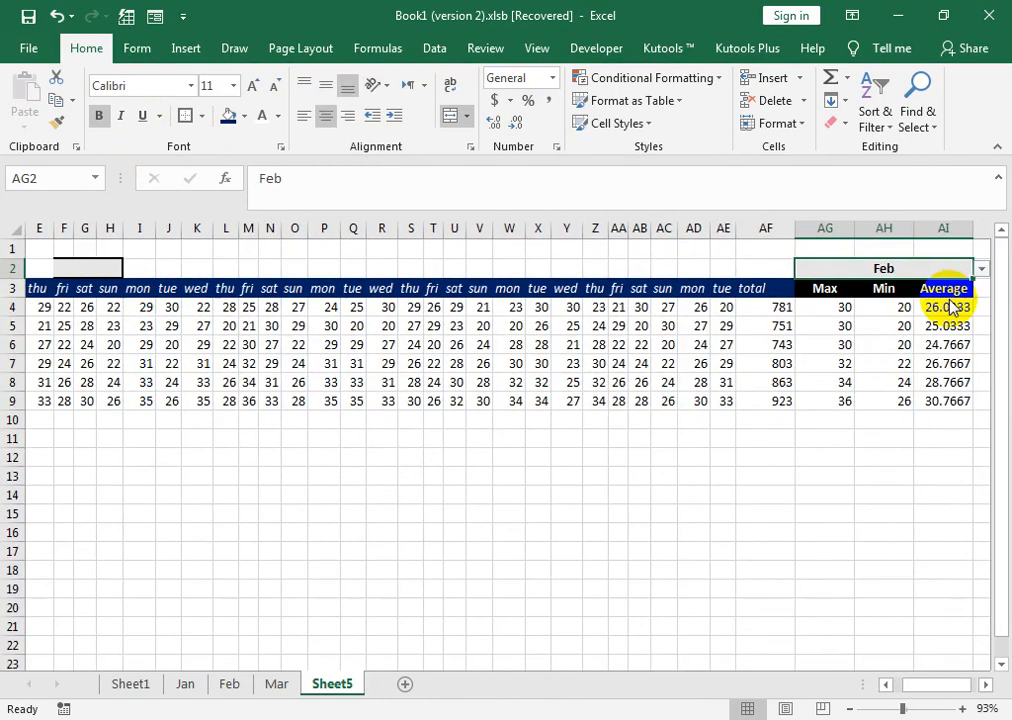
- Try the month drop-down in AG2 again with Feb and set it back to jan
left_click(981, 269)
left_click(904, 298)
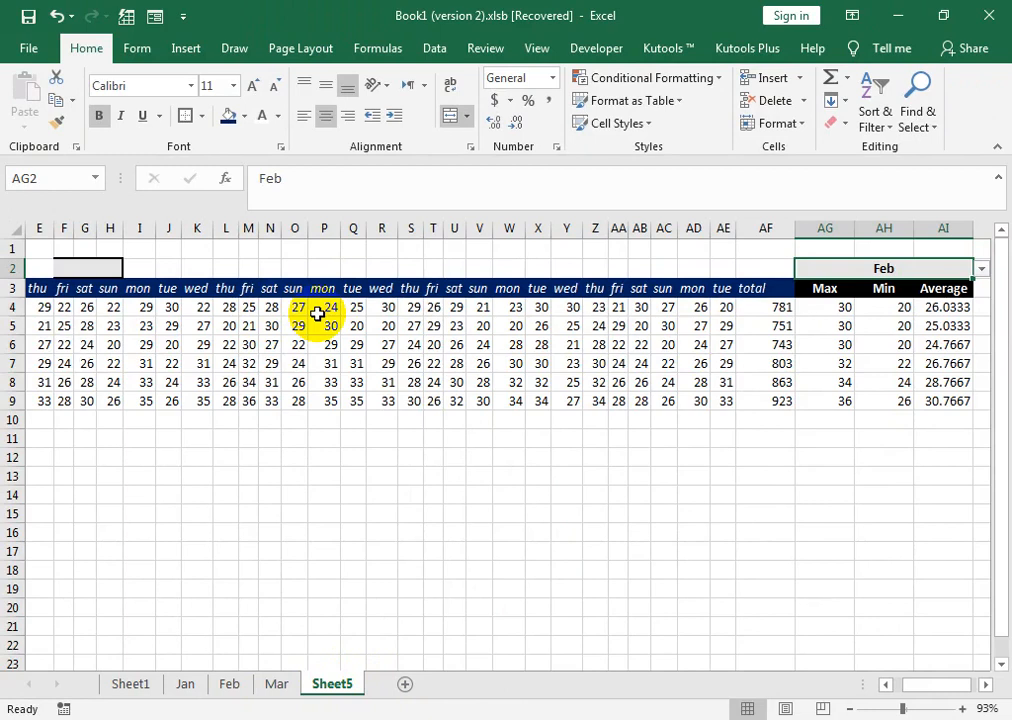
left_click(984, 271)
left_click(928, 293)
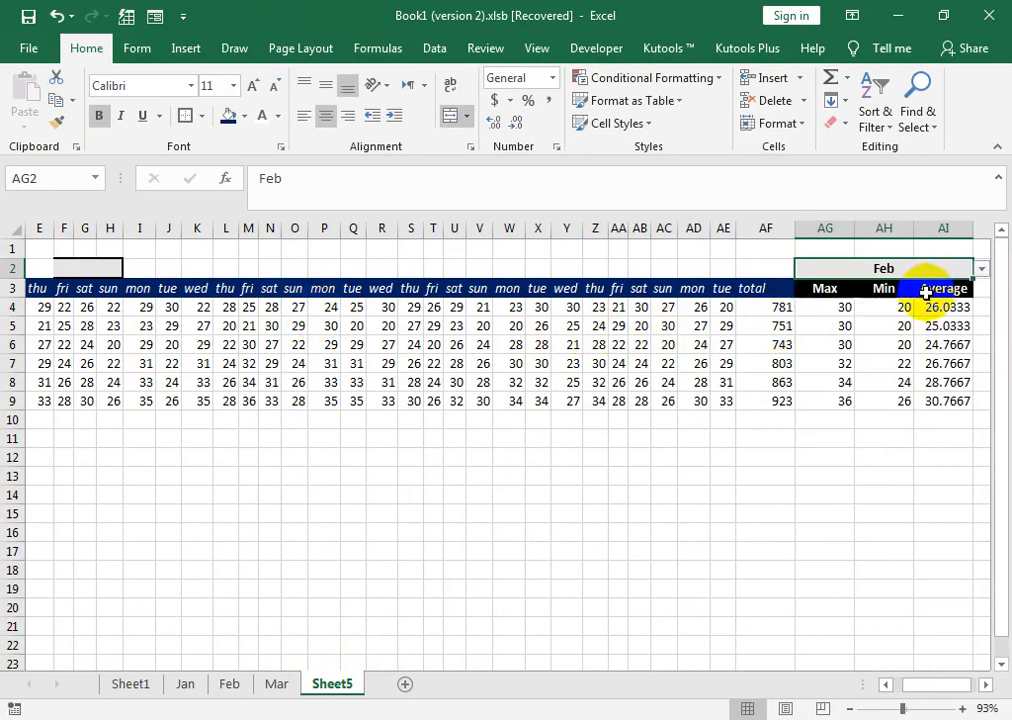
left_click(982, 274)
left_click(950, 287)
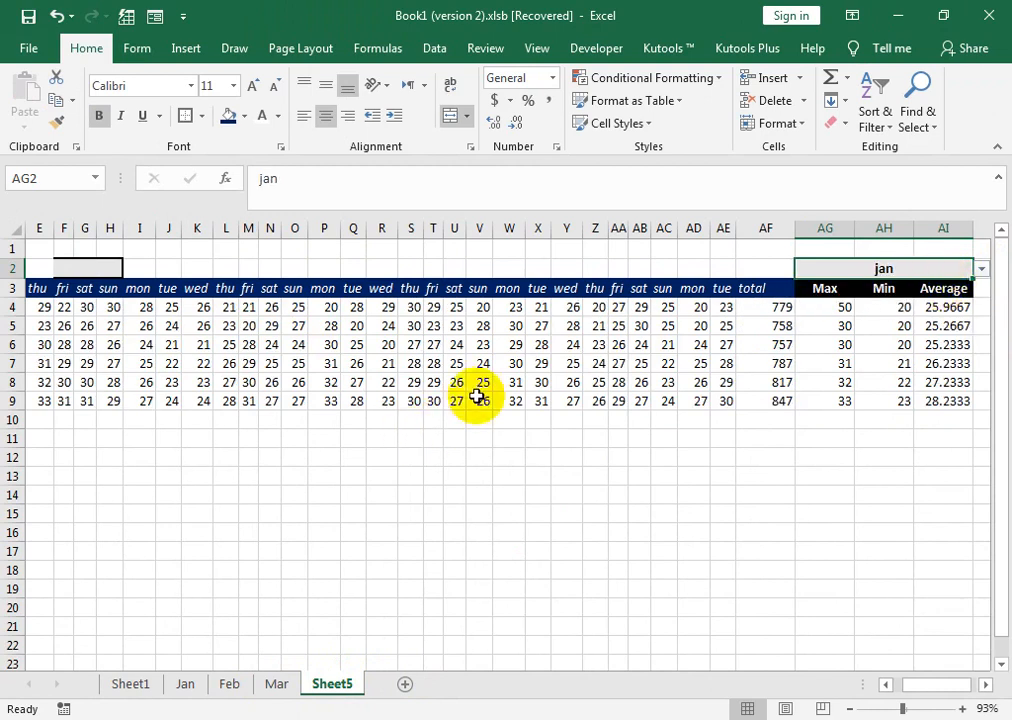